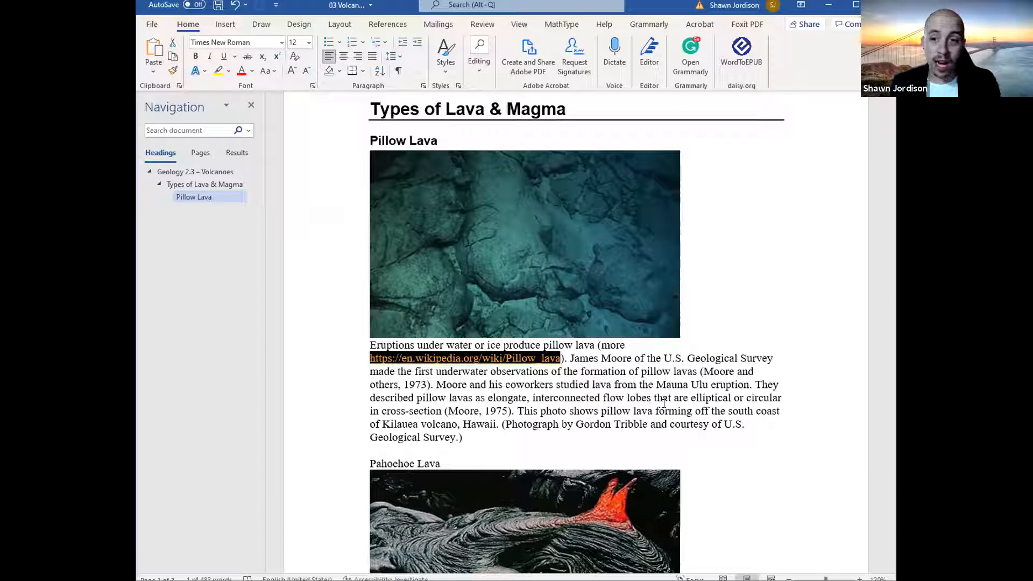
Step: Remove the raw Wikipedia URL and the "(more)" text from the Pillow Lava paragraph, ending its first sentence with a period after "pillow lava"
{"action": "key", "text": "BackSpace"}
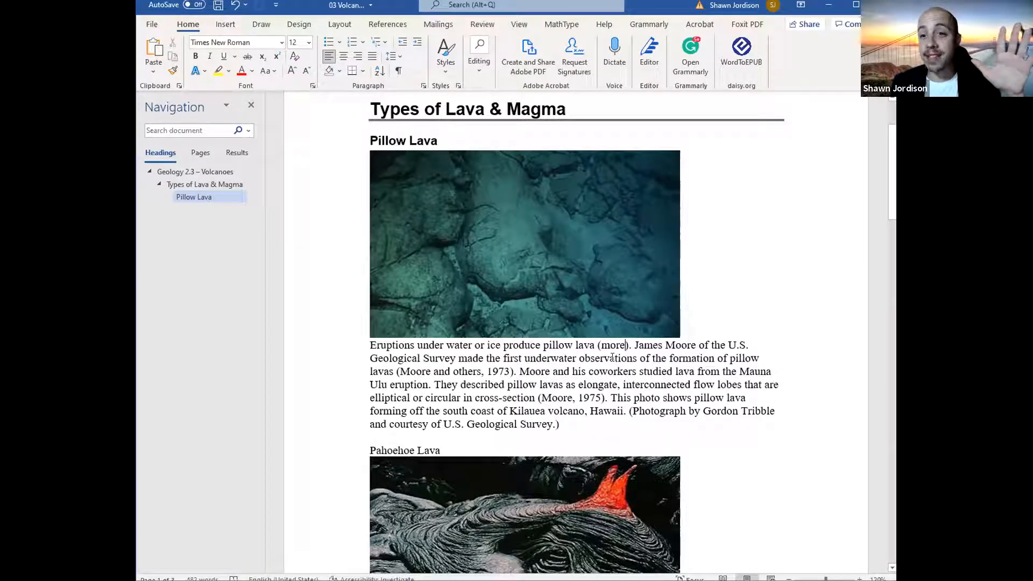
{"action": "left_click_drag", "start_coordinate": [596, 345], "coordinate": [545, 346]}
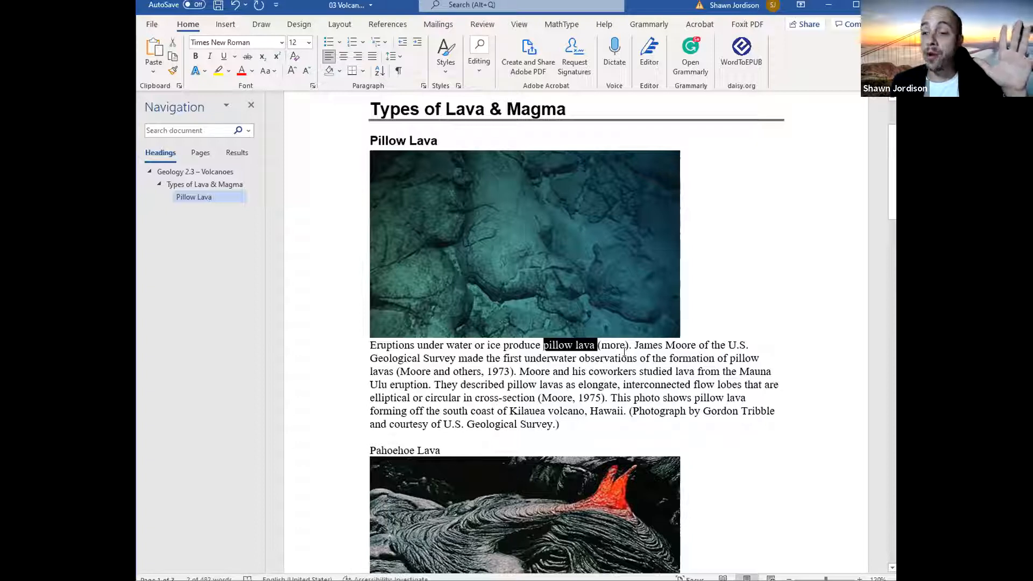
{"action": "left_click_drag", "start_coordinate": [634, 346], "coordinate": [597, 345]}
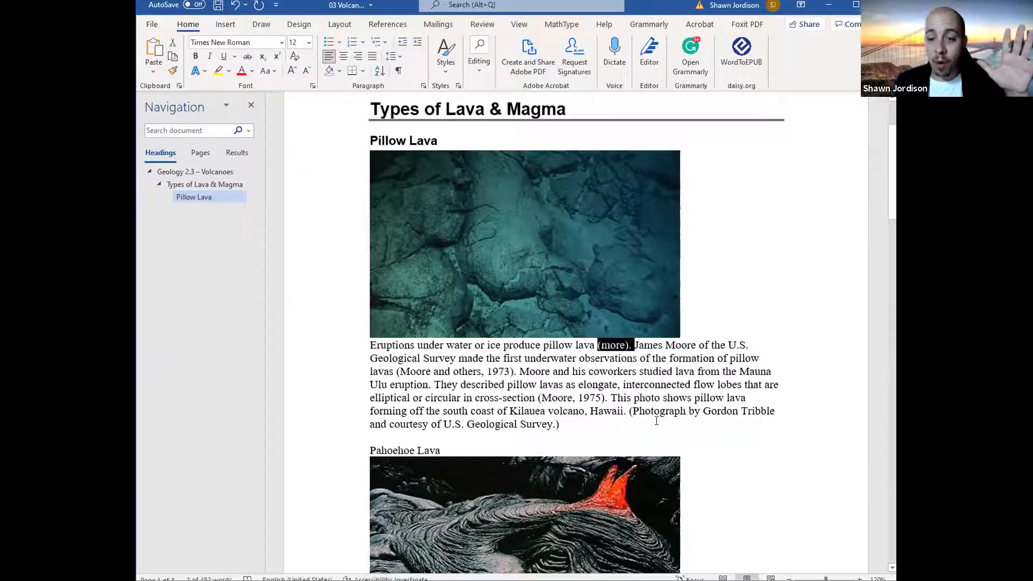
{"action": "key", "text": "Delete"}
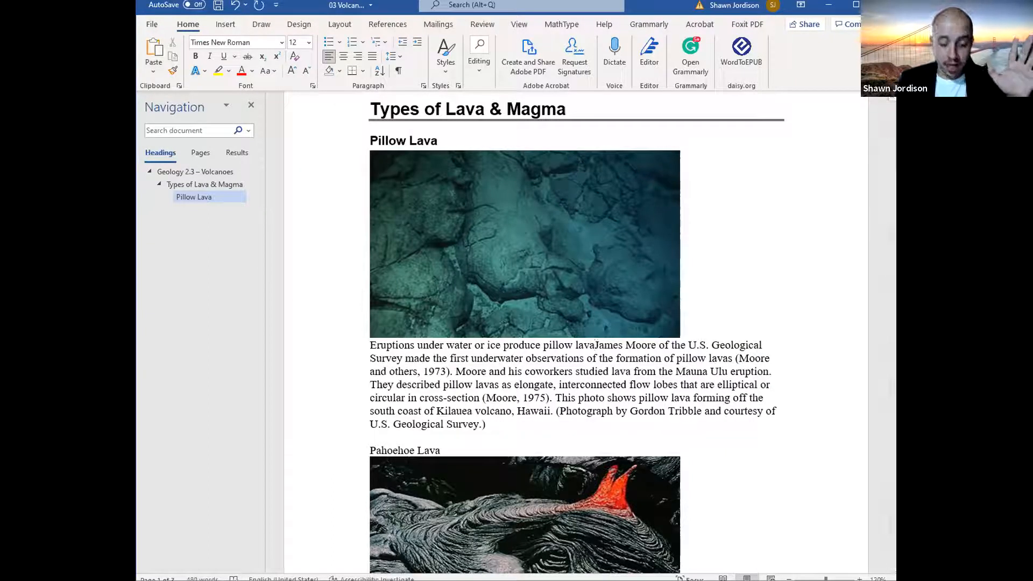
{"action": "key", "text": "ctrl+z"}
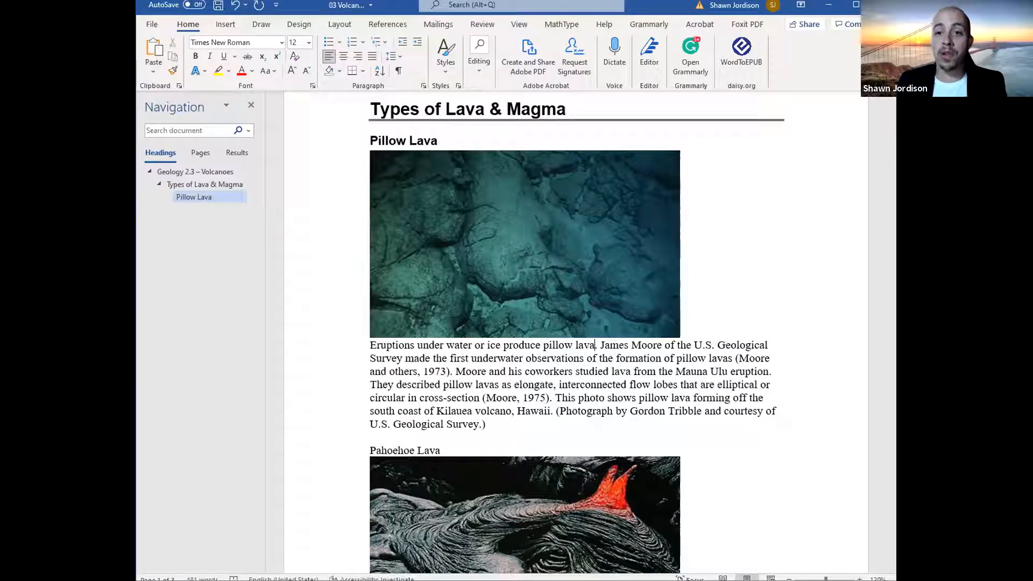
{"action": "key", "text": "ctrl+shift+Left"}
{"action": "key", "text": "ctrl+shift+Left"}
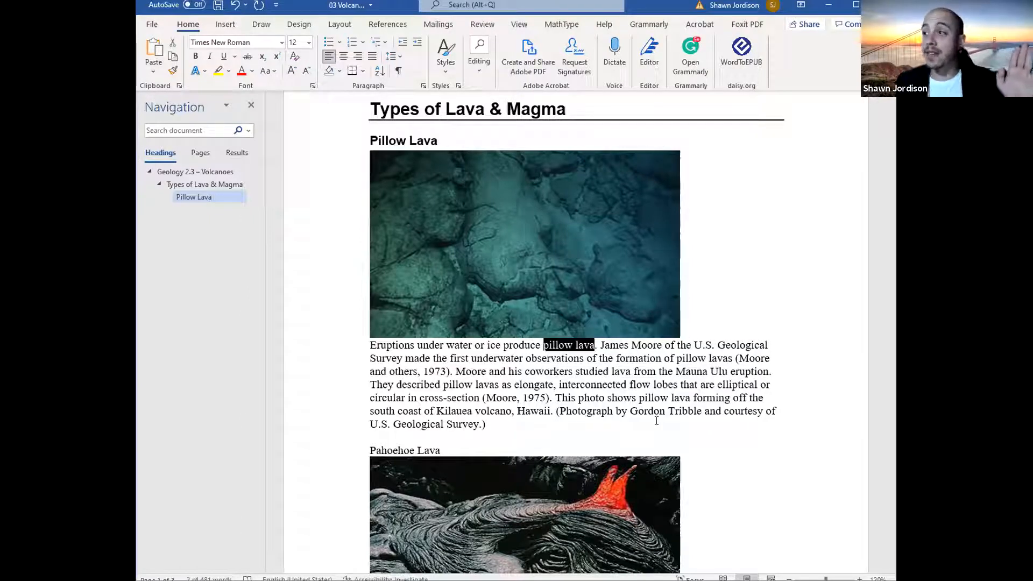
{"action": "right_click", "coordinate": [569, 345]}
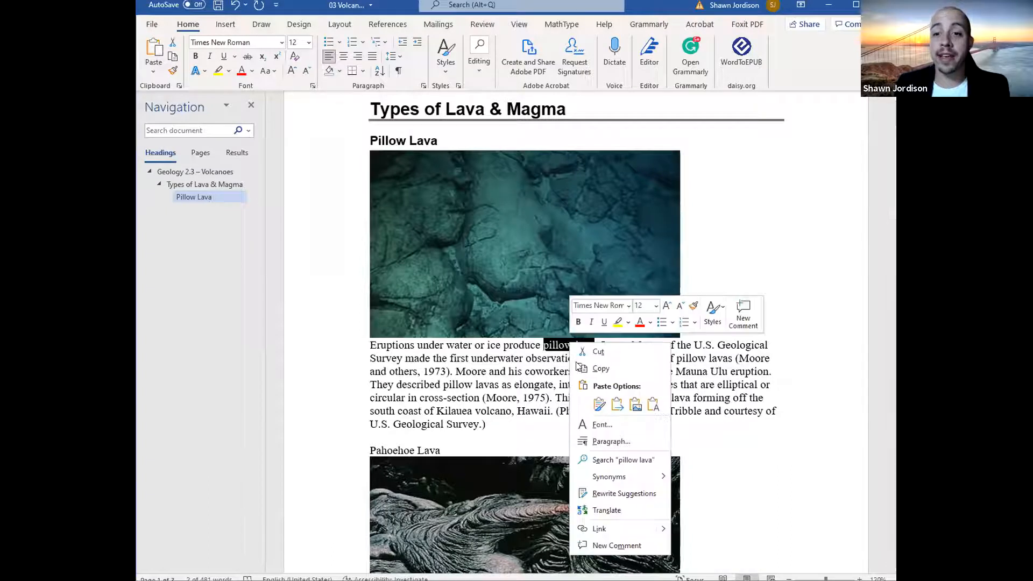
{"action": "left_click", "coordinate": [617, 528]}
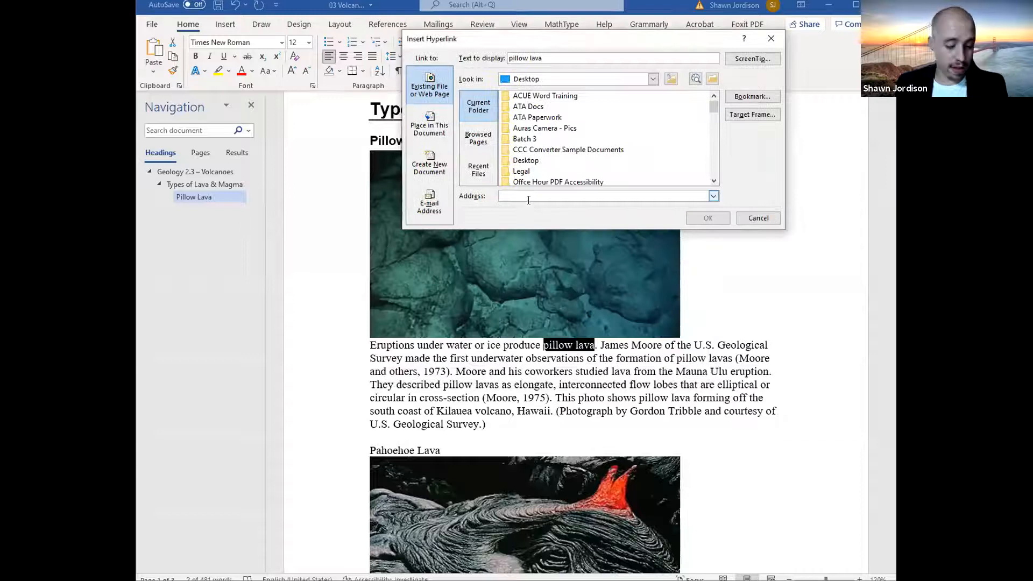
{"action": "left_click", "coordinate": [527, 197]}
{"action": "type", "text": "https://en.wikipedia.org/wiki/Pillow_lava"}
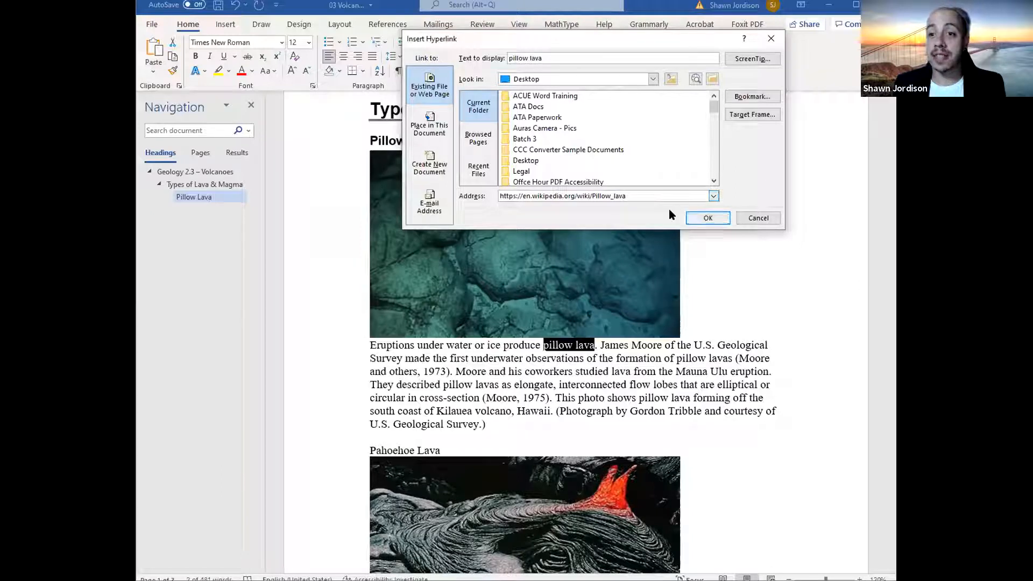
{"action": "left_click", "coordinate": [707, 217]}
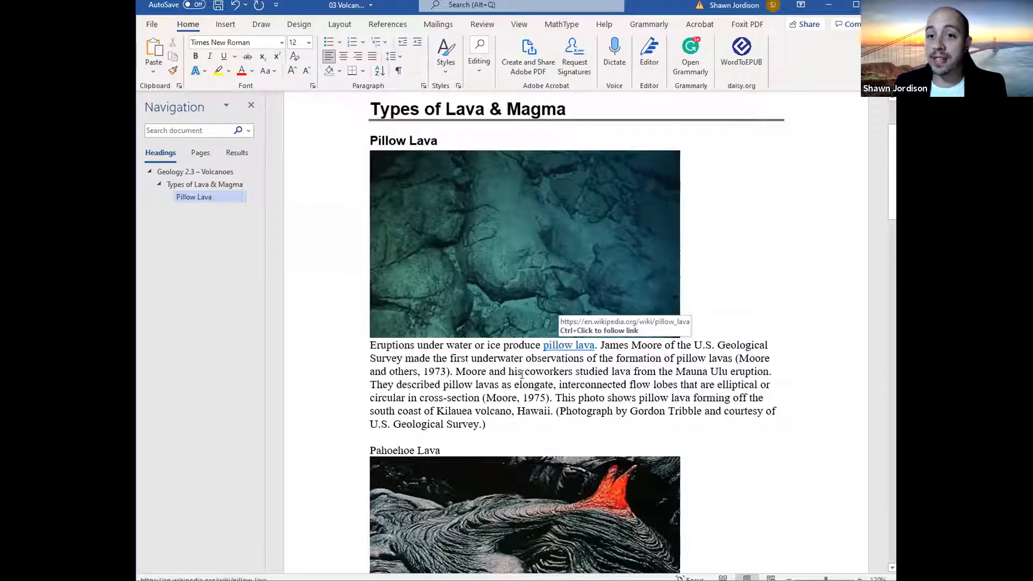
Step: Apply the Heading 3 style to the "Pahoehoe Lava" line and check it in the style gallery
{"action": "scroll", "coordinate": [506, 384], "scroll_direction": "down", "scroll_amount": 3}
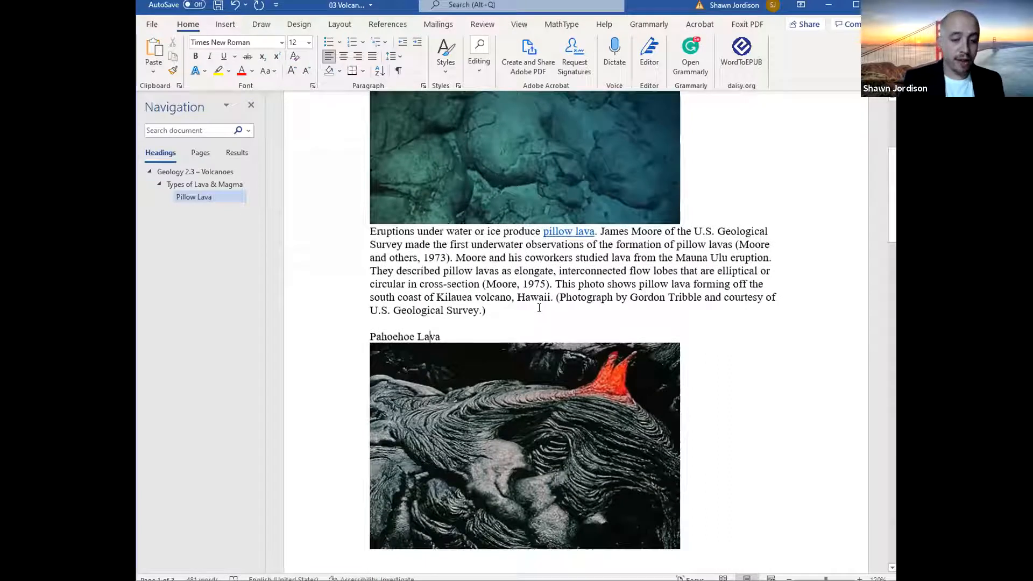
{"action": "key", "text": "ctrl+alt+3"}
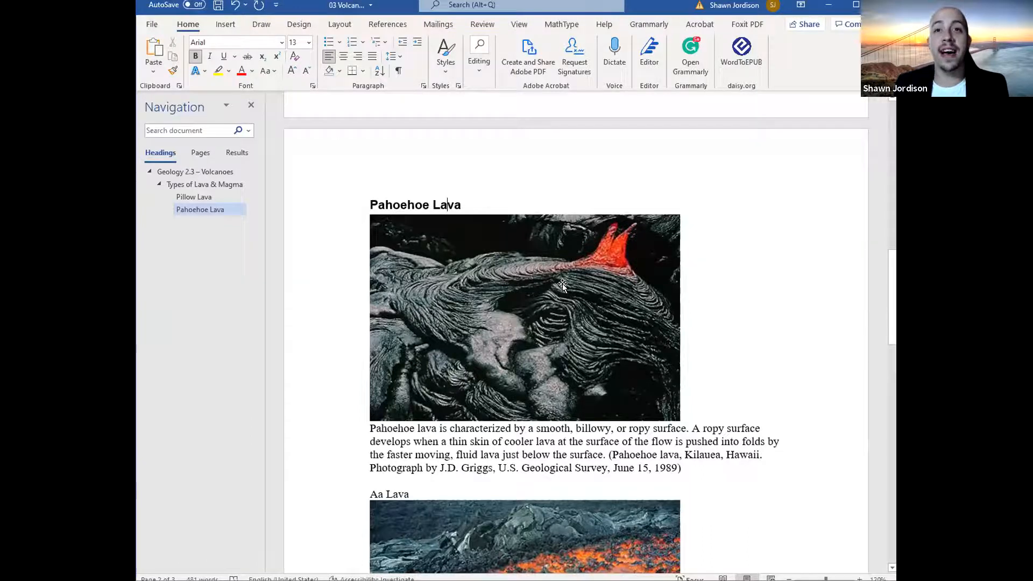
{"action": "left_click", "coordinate": [445, 66]}
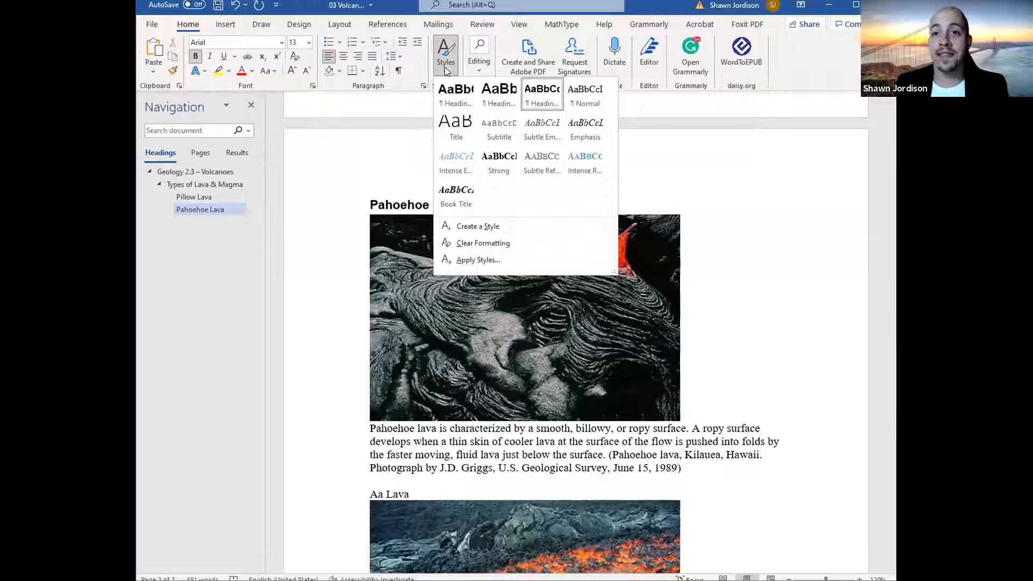
{"action": "left_click", "coordinate": [750, 182]}
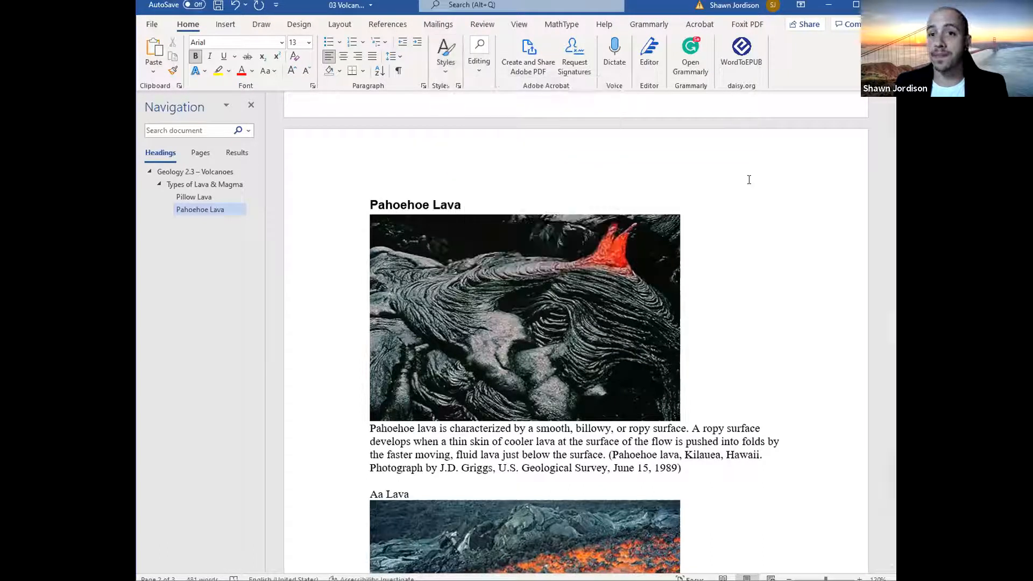
Step: Set the alt text of the image under the Pahoehoe Lava heading to "pahoehoe lava"
{"action": "left_click", "coordinate": [467, 318]}
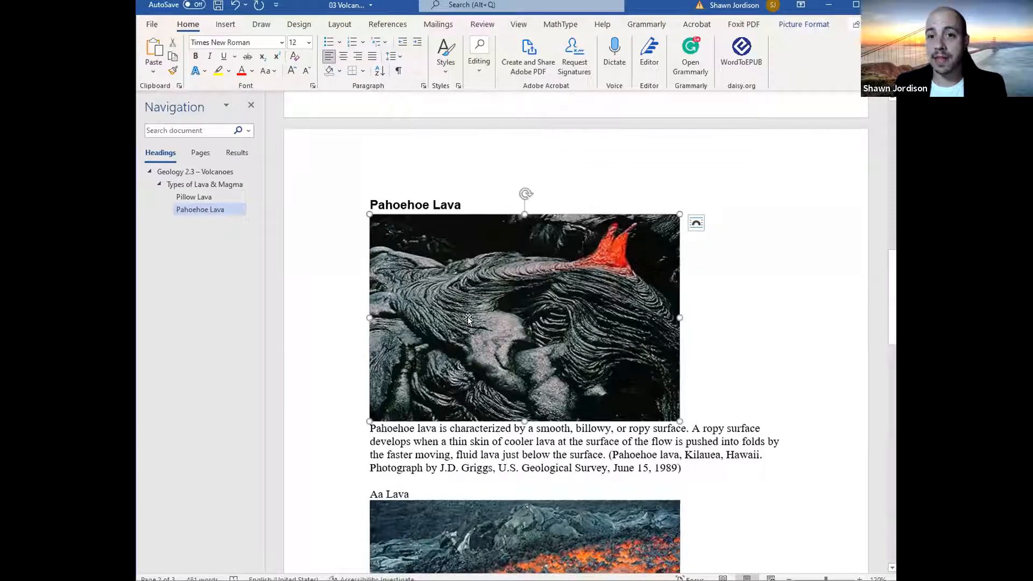
{"action": "left_click", "coordinate": [528, 284]}
{"action": "left_click", "coordinate": [805, 225]}
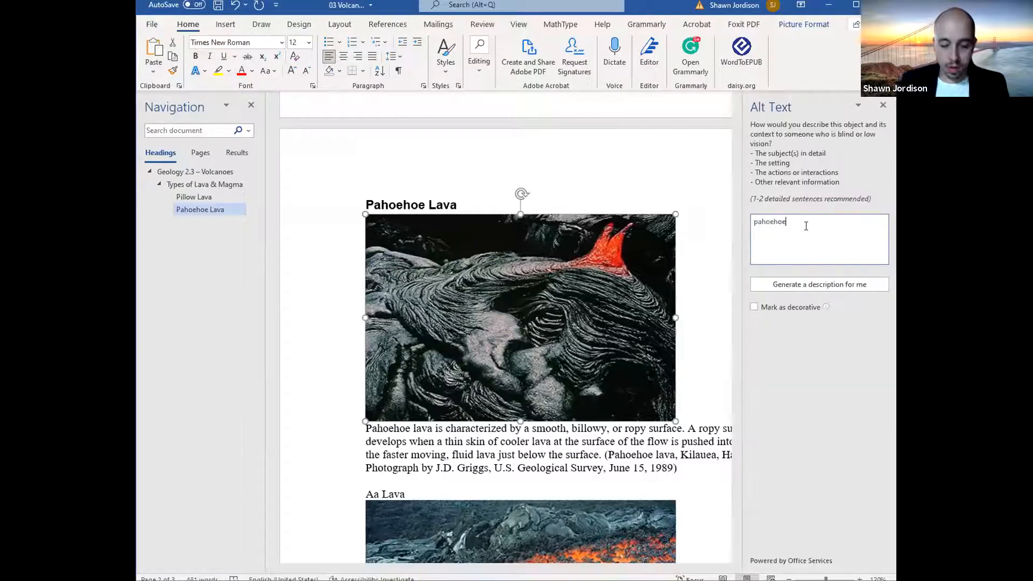
{"action": "type", "text": "lava"}
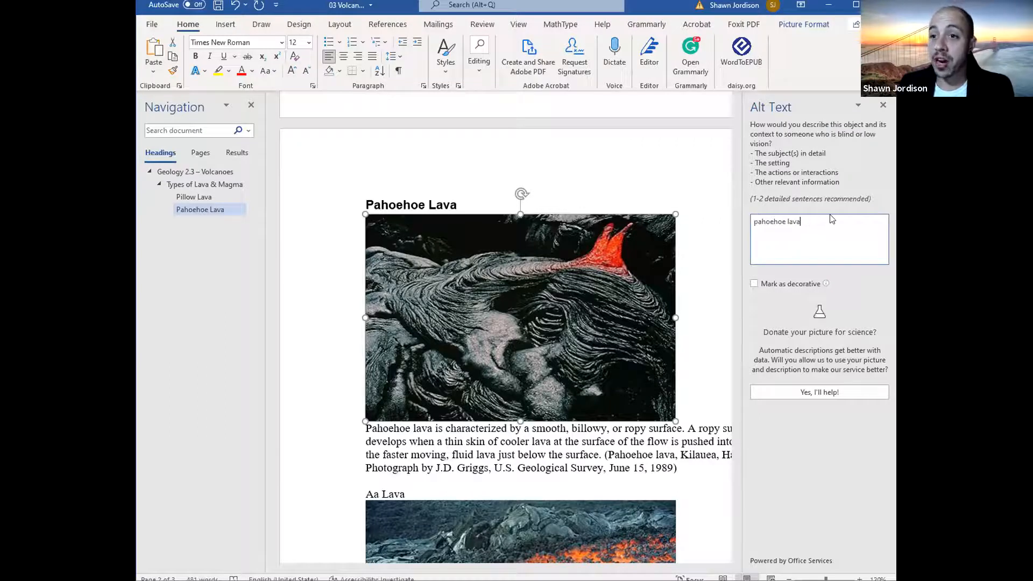
Step: Try a file-name-style alt text, "pahoehoelava.jpg", for the Pahoehoe Lava image
{"action": "left_click_drag", "start_coordinate": [830, 215], "coordinate": [752, 222]}
{"action": "left_click", "coordinate": [789, 220]}
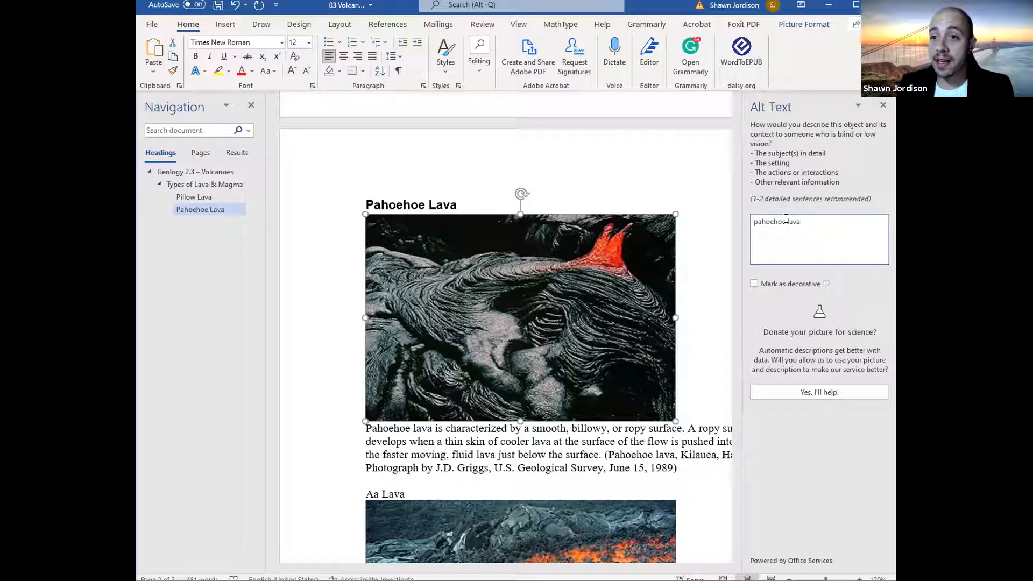
{"action": "key", "text": "BackSpace"}
{"action": "key", "text": "End"}
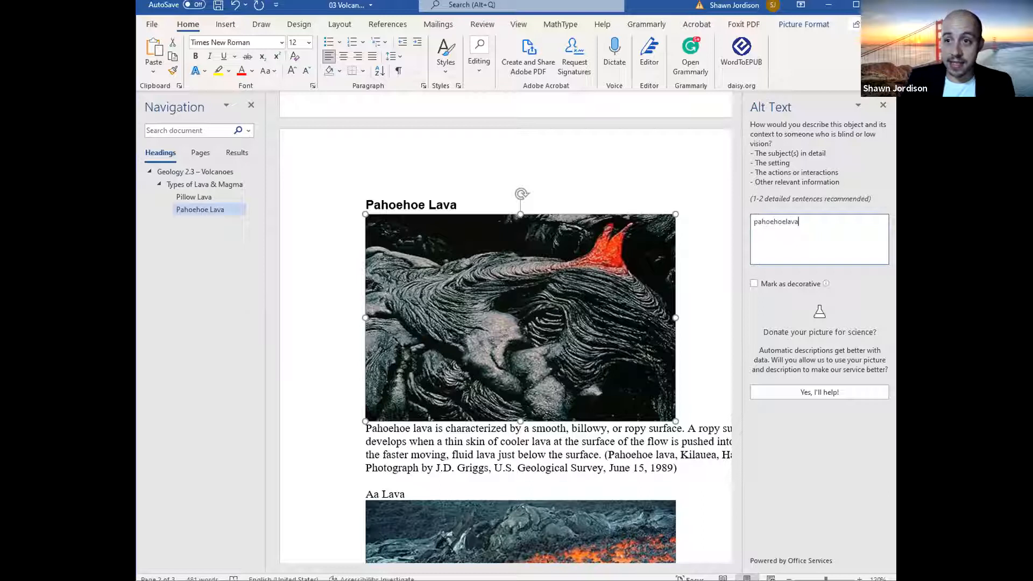
{"action": "type", "text": ".pg"}
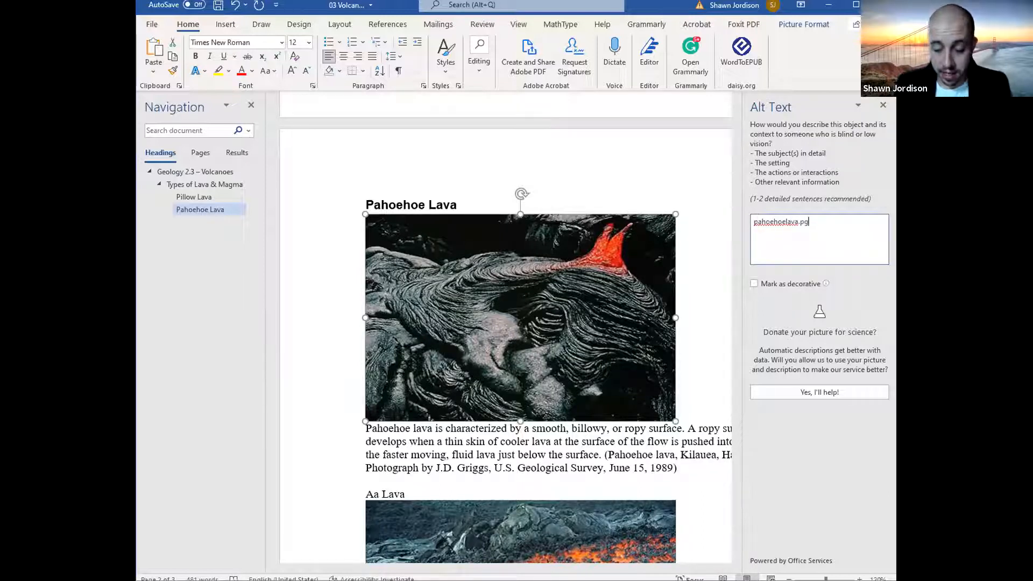
{"action": "key", "text": "BackSpace"}
{"action": "key", "text": "BackSpace"}
{"action": "type", "text": "jp"}
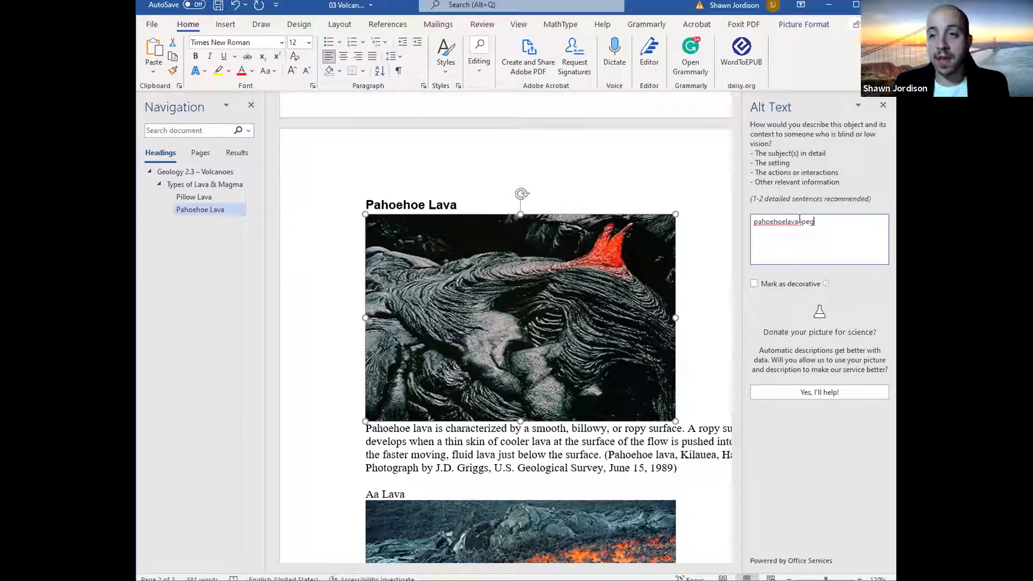
{"action": "type", "text": "g"}
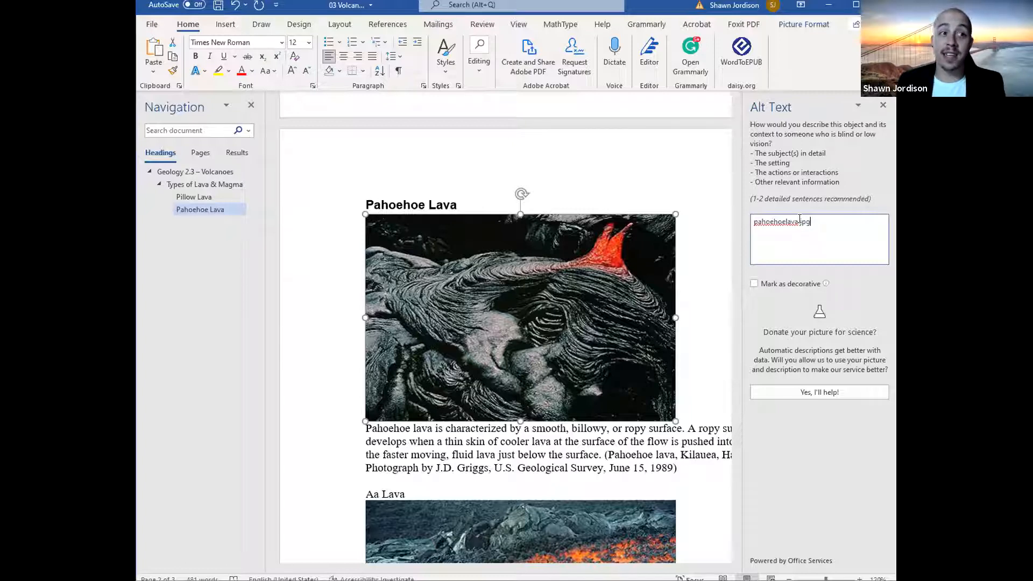
Step: Remove the "lava.jpg" ending from the Pahoehoe Lava image's alt text and return to the document body
{"action": "key", "text": "BackSpace"}
{"action": "key", "text": "BackSpace"}
{"action": "key", "text": "BackSpace"}
{"action": "key", "text": "BackSpace"}
{"action": "key", "text": "BackSpace"}
{"action": "key", "text": "BackSpace"}
{"action": "key", "text": "BackSpace"}
{"action": "key", "text": "BackSpace"}
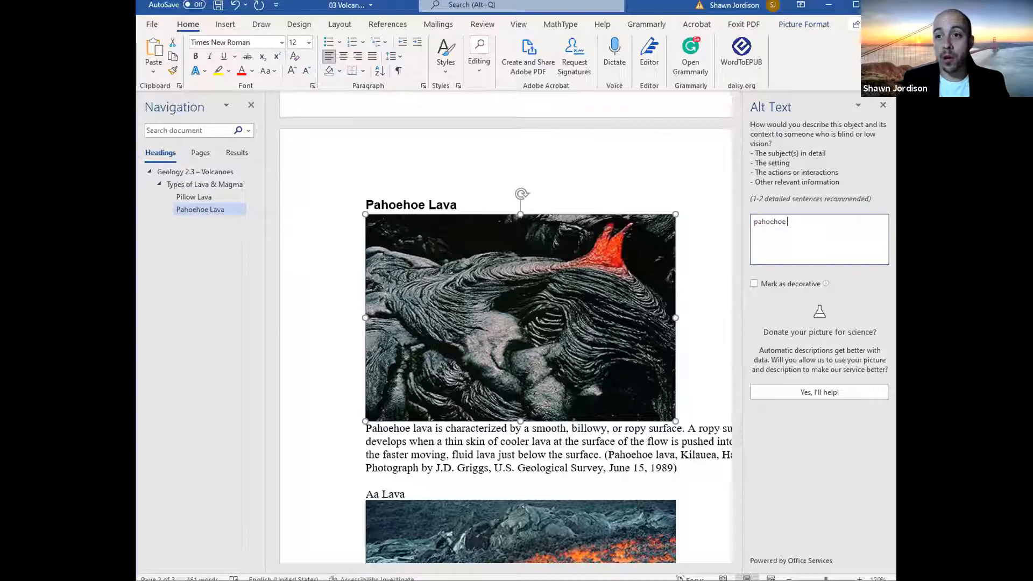
{"action": "left_click", "coordinate": [437, 481]}
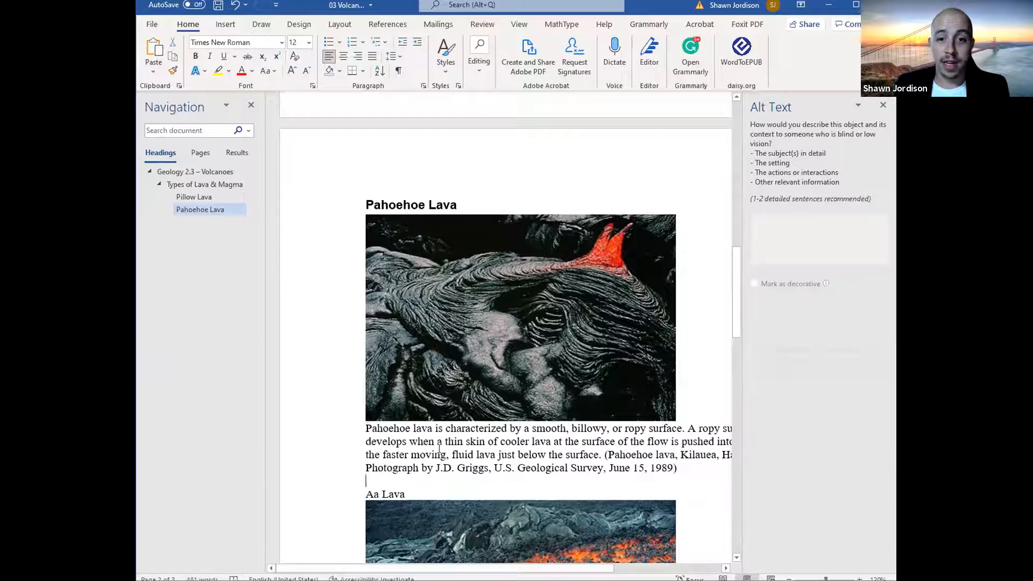
Step: Apply the Heading 3 style to the "Aa Lava" line above the third lava image
{"action": "scroll", "coordinate": [438, 448], "scroll_direction": "down", "scroll_amount": 3}
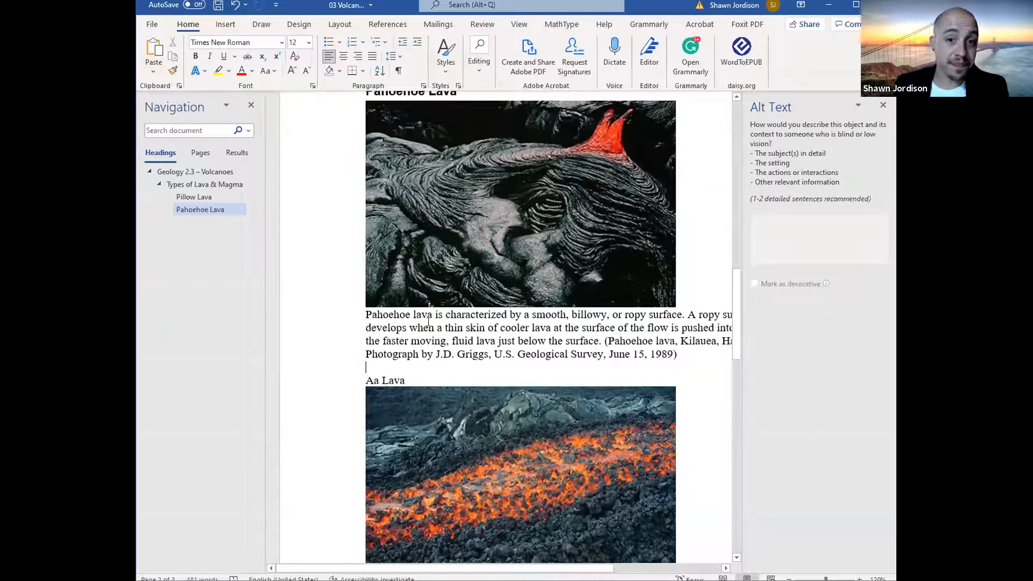
{"action": "left_click", "coordinate": [389, 380]}
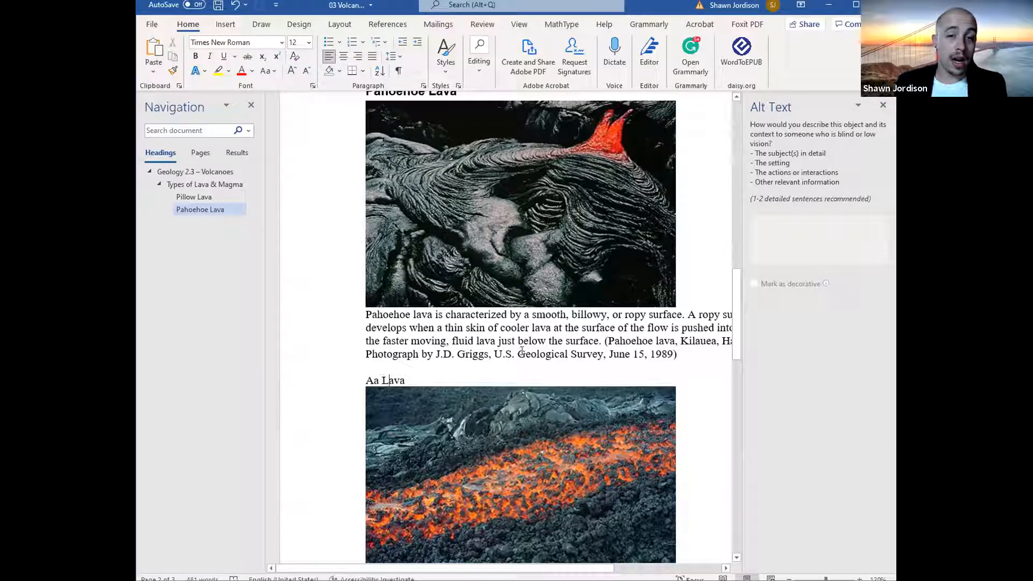
{"action": "key", "text": "ctrl+alt+3"}
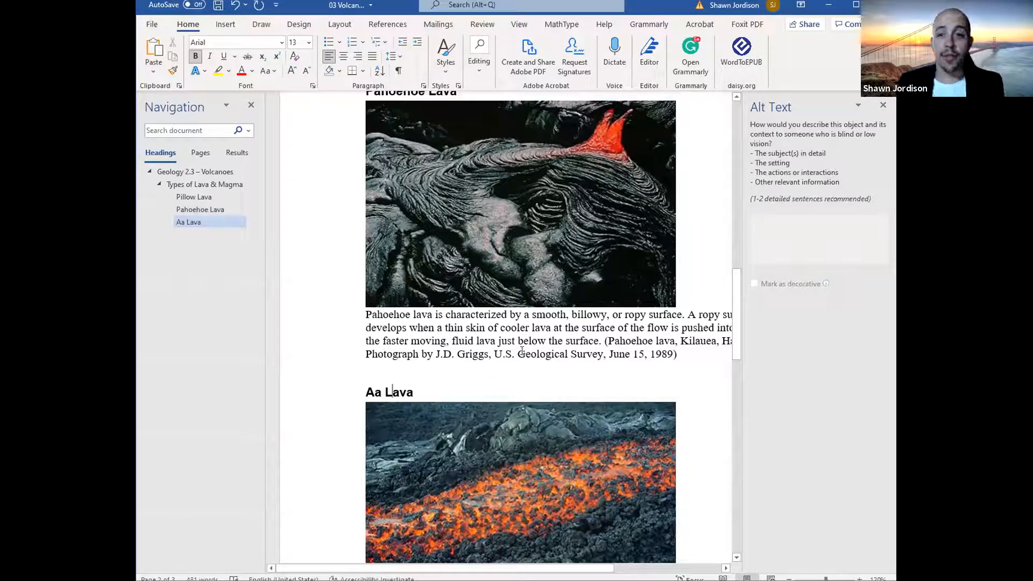
Step: Replace the alt text of the image under the Aa Lava heading with "Aa Lava"
{"action": "scroll", "coordinate": [588, 332], "scroll_direction": "down", "scroll_amount": 4}
{"action": "left_click", "coordinate": [588, 332]}
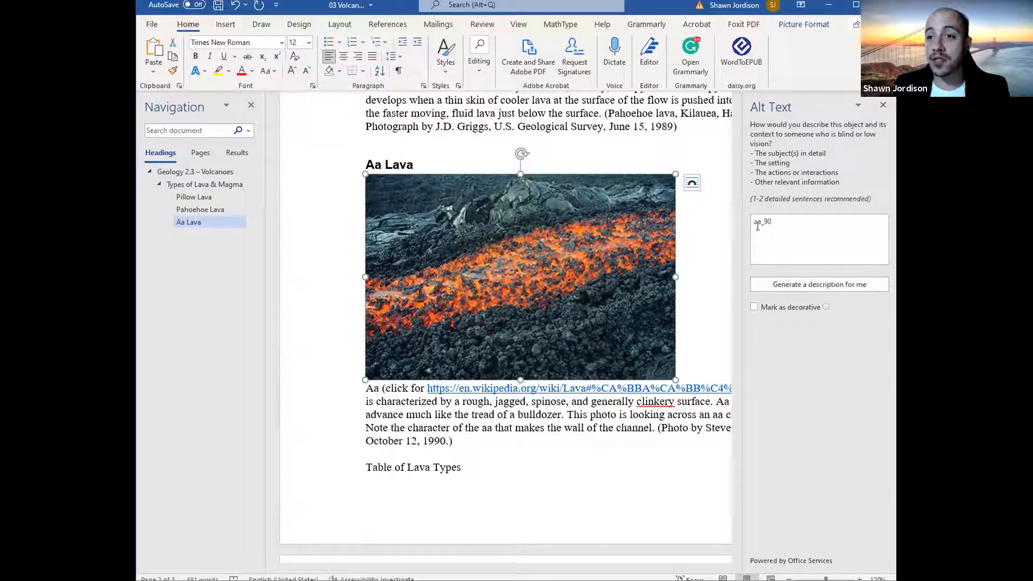
{"action": "left_click_drag", "start_coordinate": [757, 226], "coordinate": [818, 229]}
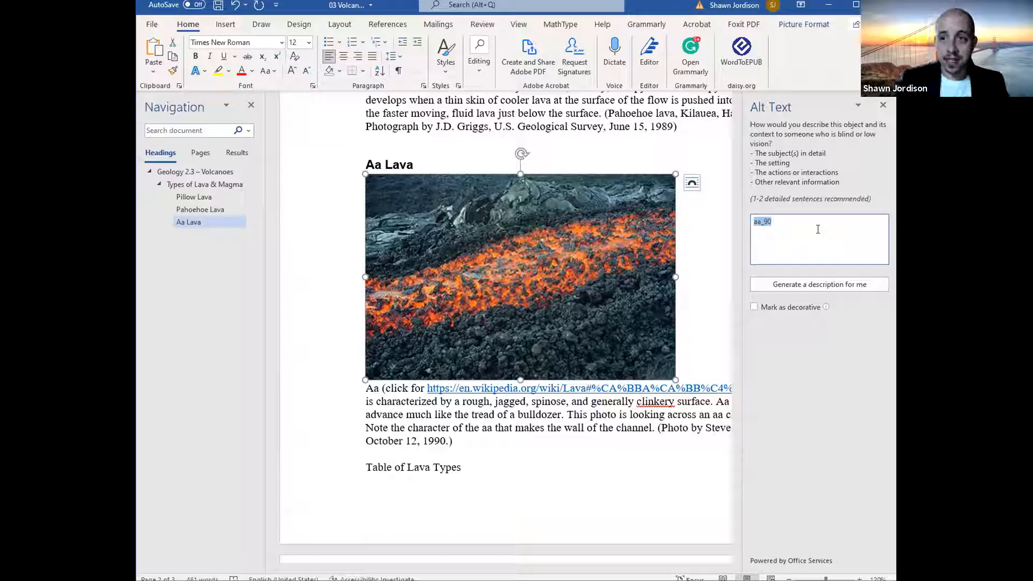
{"action": "type", "text": "Aa Lava"}
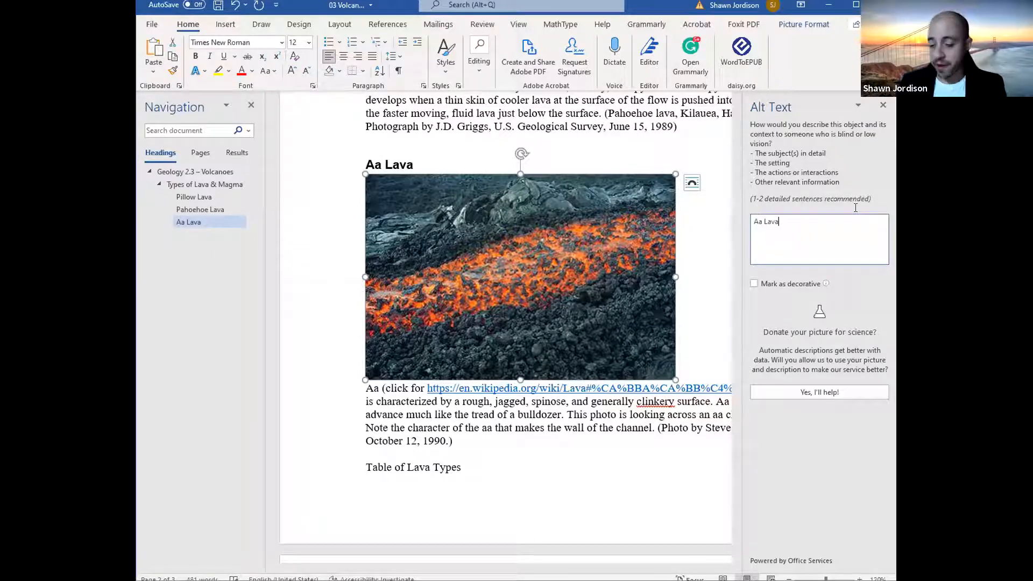
{"action": "key", "text": "Tab"}
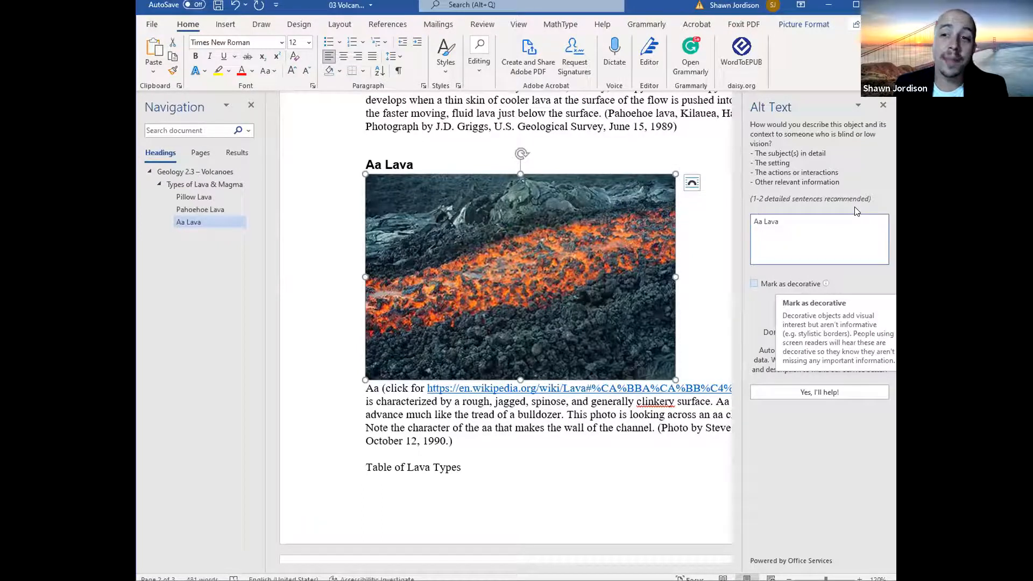
{"action": "key", "text": "shift+Tab"}
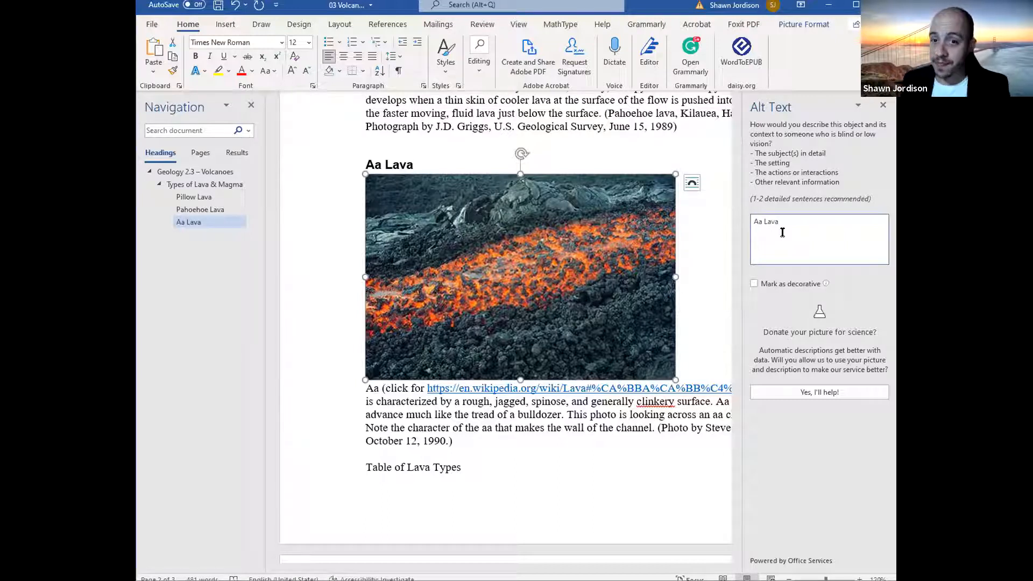
{"action": "left_click", "coordinate": [622, 437]}
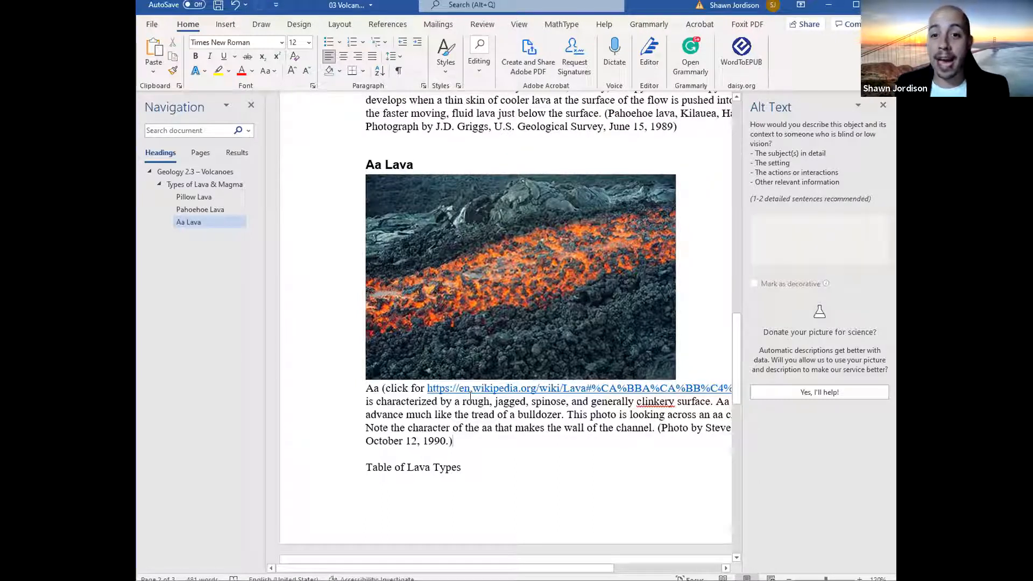
Step: Delete the raw Wikipedia URL from the Aa Lava paragraph and close the alt text editor
{"action": "left_click_drag", "start_coordinate": [428, 389], "coordinate": [649, 388]}
{"action": "key", "text": "Delete"}
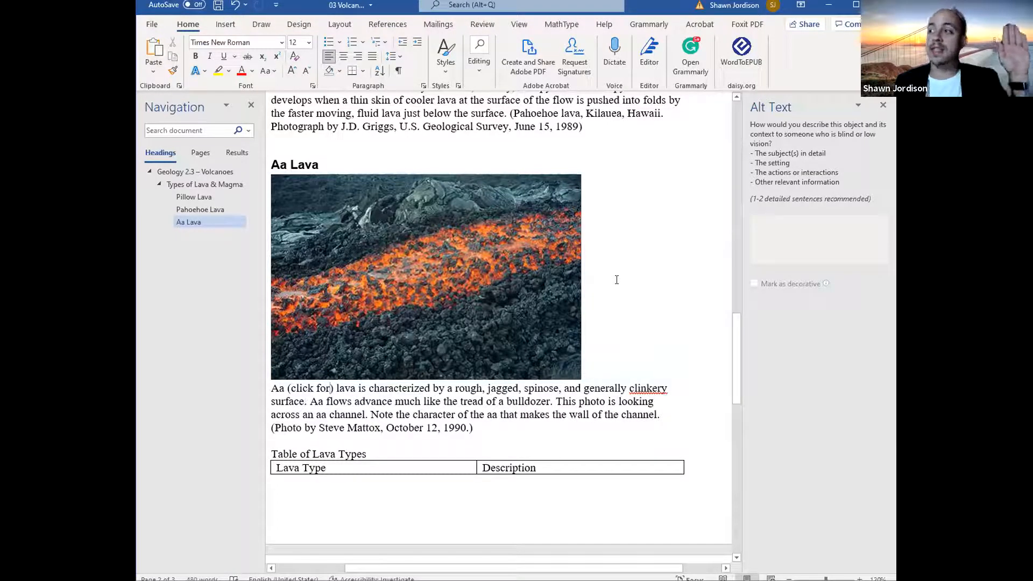
{"action": "left_click", "coordinate": [883, 105]}
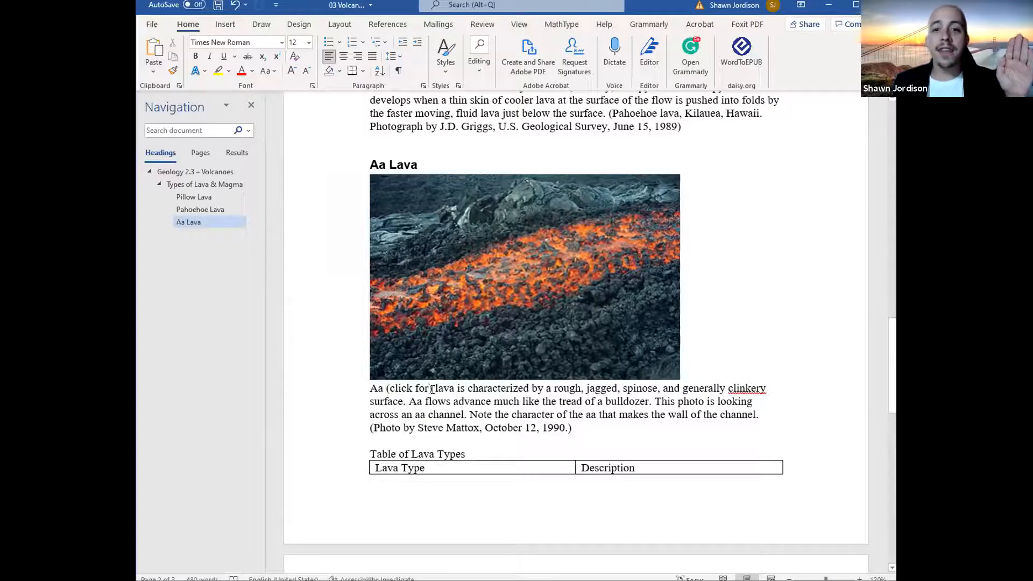
{"action": "left_click_drag", "start_coordinate": [432, 388], "coordinate": [382, 382]}
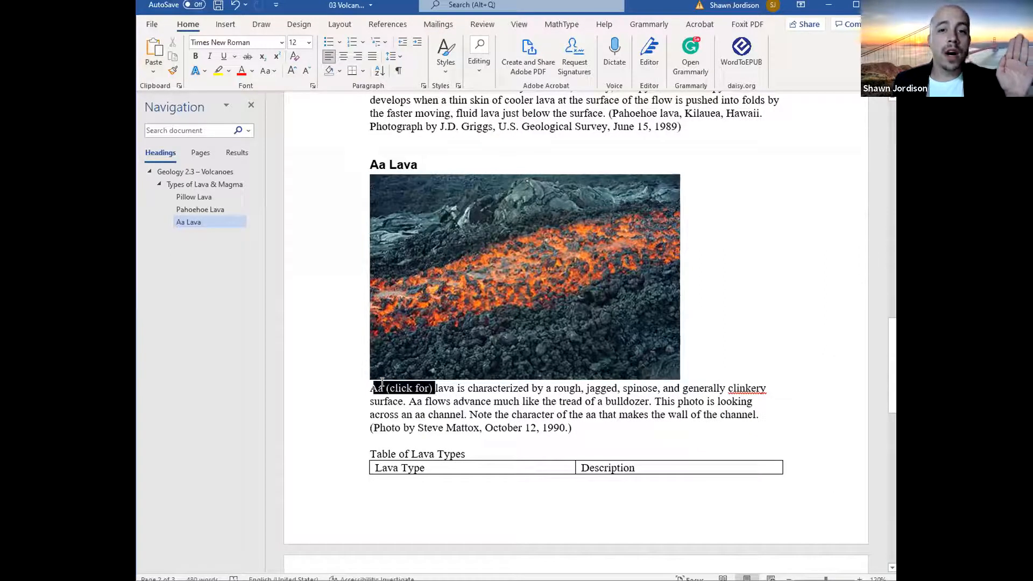
{"action": "key", "text": "Delete"}
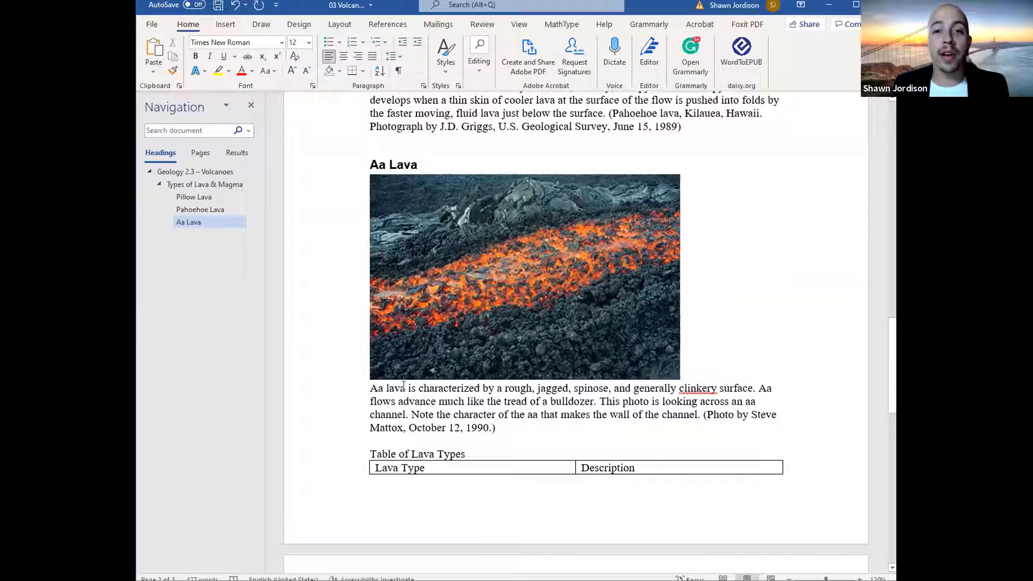
{"action": "left_click_drag", "start_coordinate": [404, 385], "coordinate": [373, 384]}
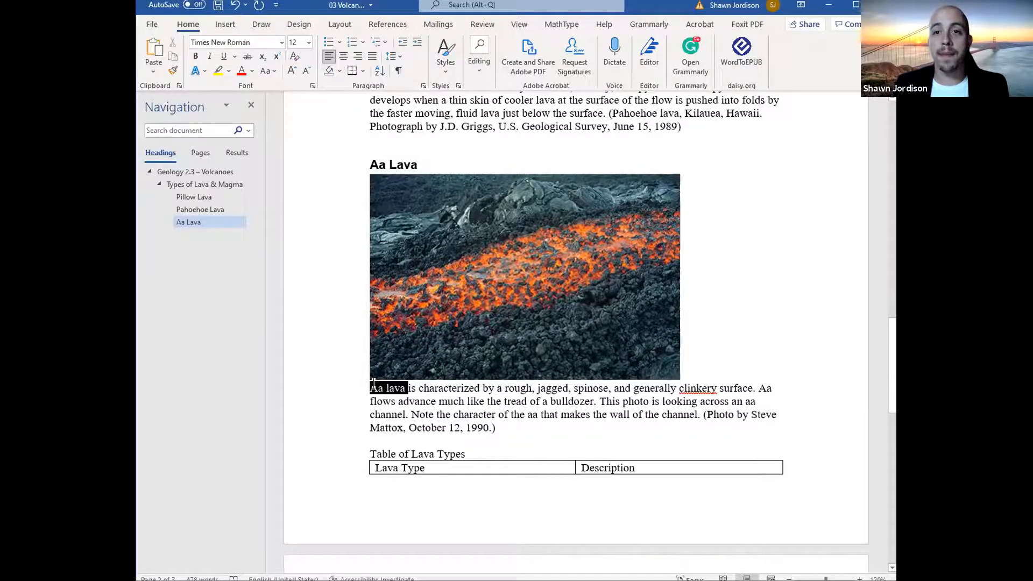
{"action": "key", "text": "ctrl+k"}
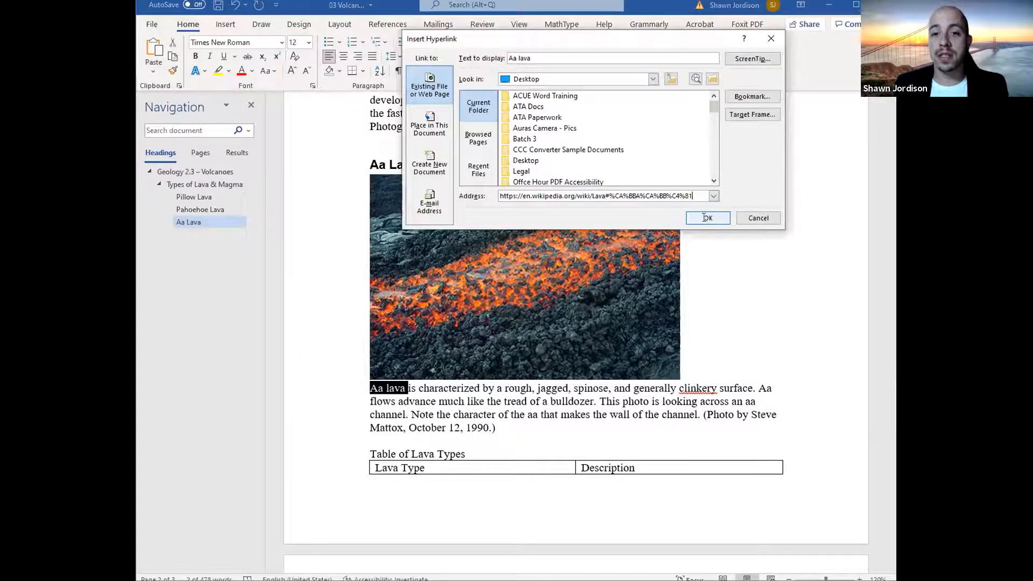
{"action": "left_click", "coordinate": [704, 217]}
Step: Apply the Heading 2 style to the "Table of Lava Types" line above the first table
{"action": "scroll", "coordinate": [703, 217], "scroll_direction": "down", "scroll_amount": 2}
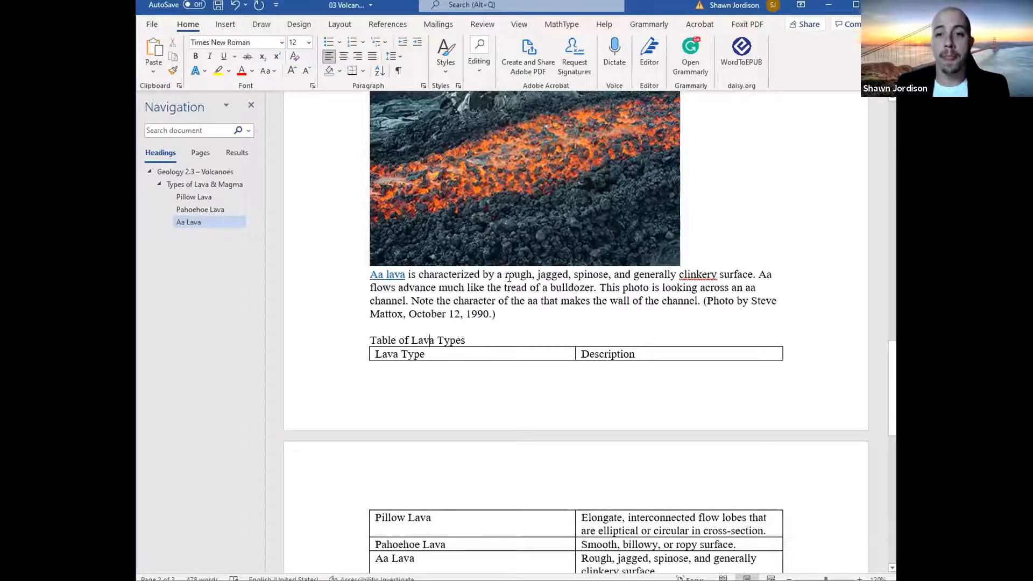
{"action": "key", "text": "ctrl+alt+2"}
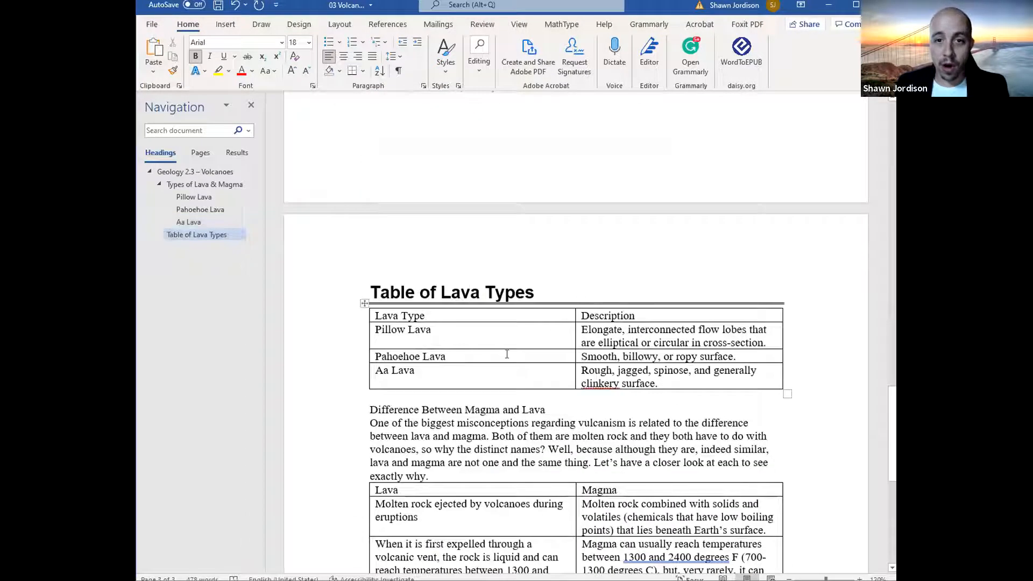
Step: Highlight the first column and the header row of the lava types table to examine its header cells
{"action": "left_click", "coordinate": [473, 320]}
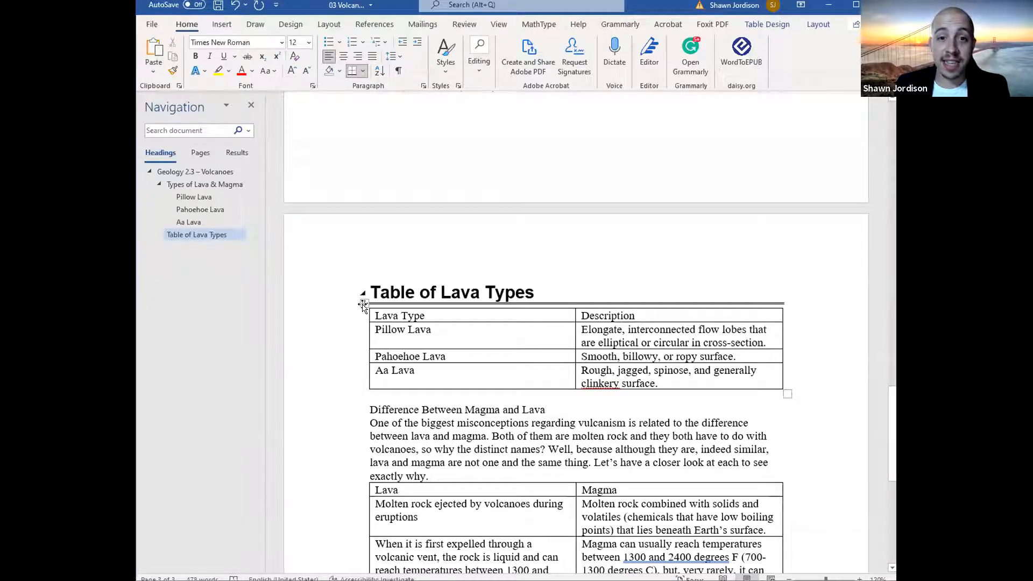
{"action": "left_click", "coordinate": [392, 344]}
{"action": "left_click_drag", "start_coordinate": [403, 316], "coordinate": [407, 382]}
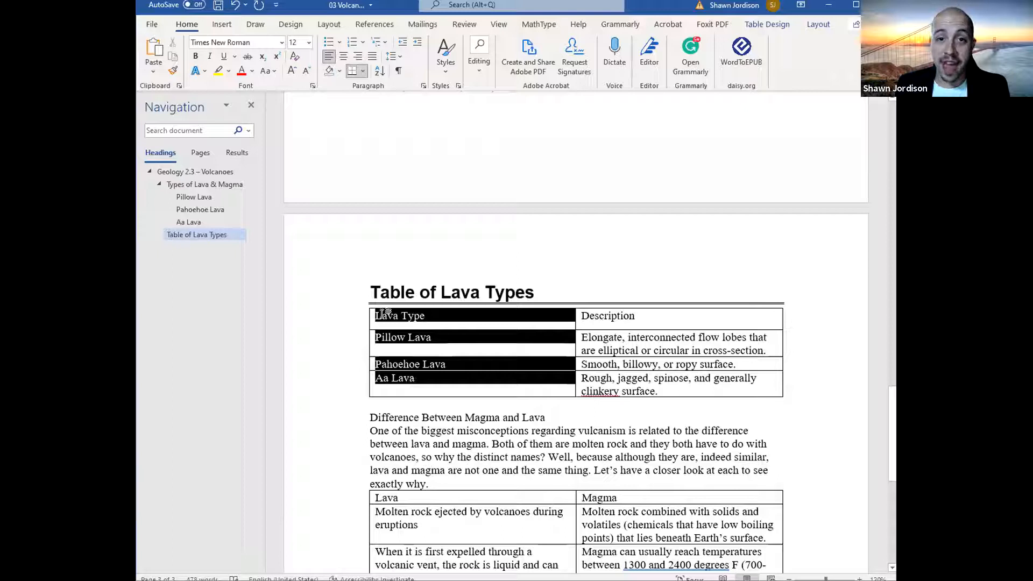
{"action": "left_click_drag", "start_coordinate": [382, 314], "coordinate": [441, 324]}
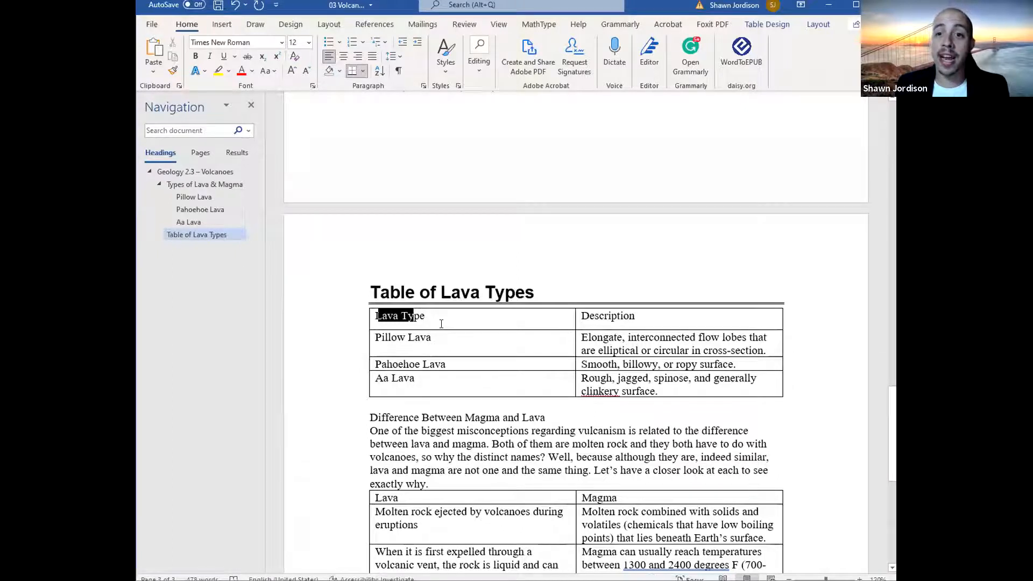
{"action": "left_click", "coordinate": [558, 316], "text": "shift"}
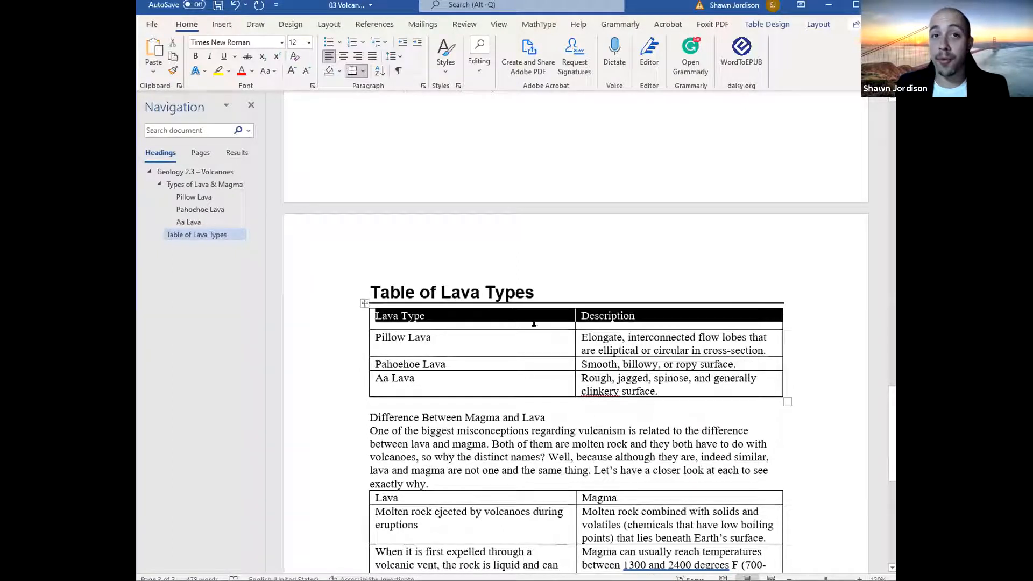
{"action": "left_click", "coordinate": [498, 340]}
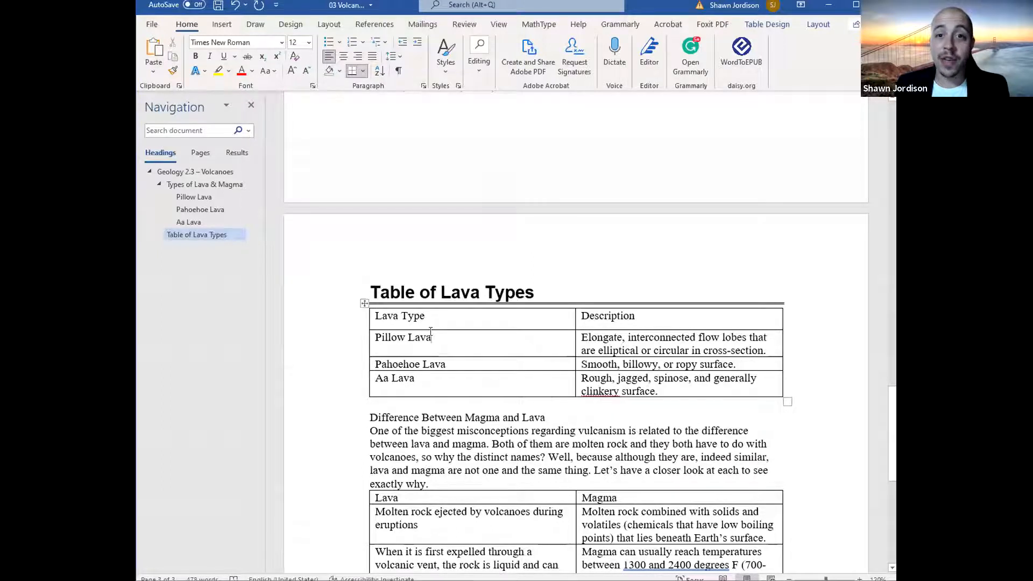
Step: Apply the plain light-bordered table style with grey banded rows and bold headers to the lava types table
{"action": "left_click", "coordinate": [775, 27]}
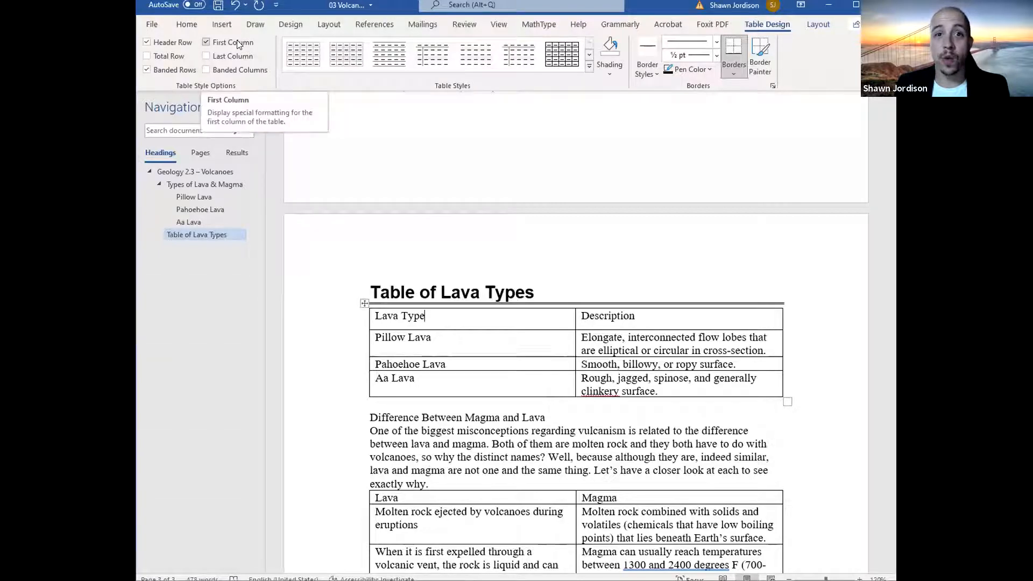
{"action": "left_click", "coordinate": [589, 55]}
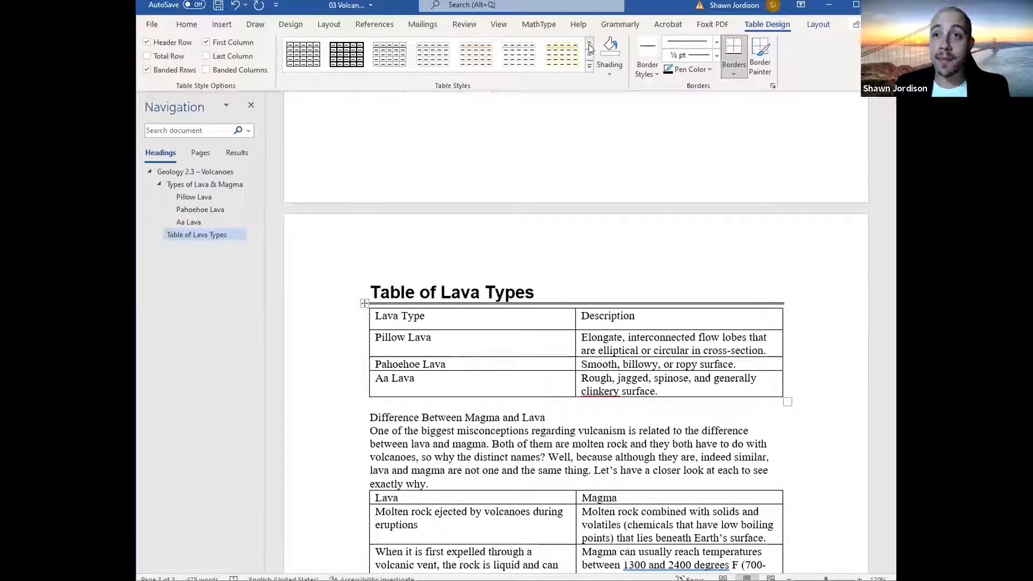
{"action": "left_click", "coordinate": [588, 42]}
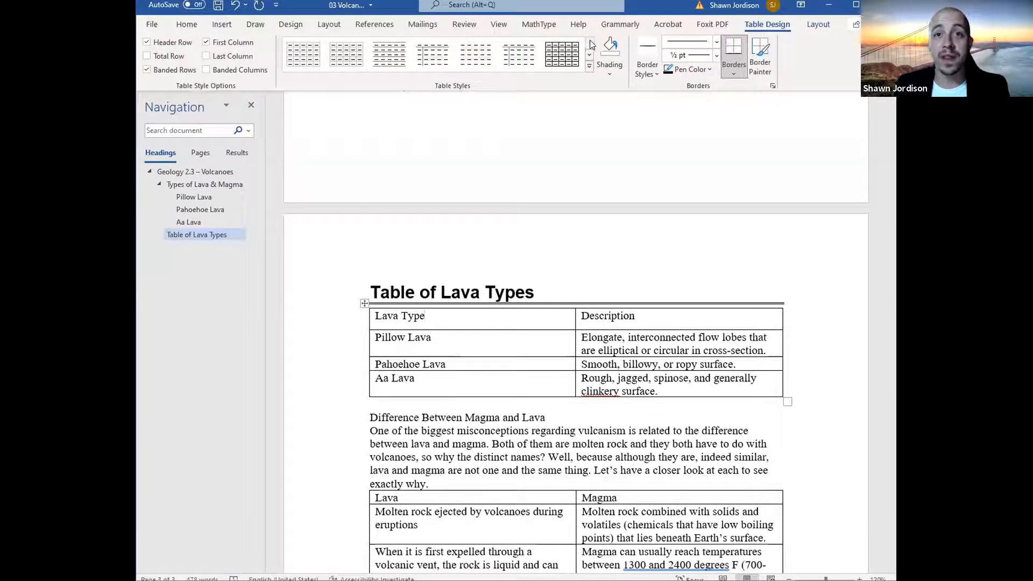
{"action": "left_click", "coordinate": [343, 62]}
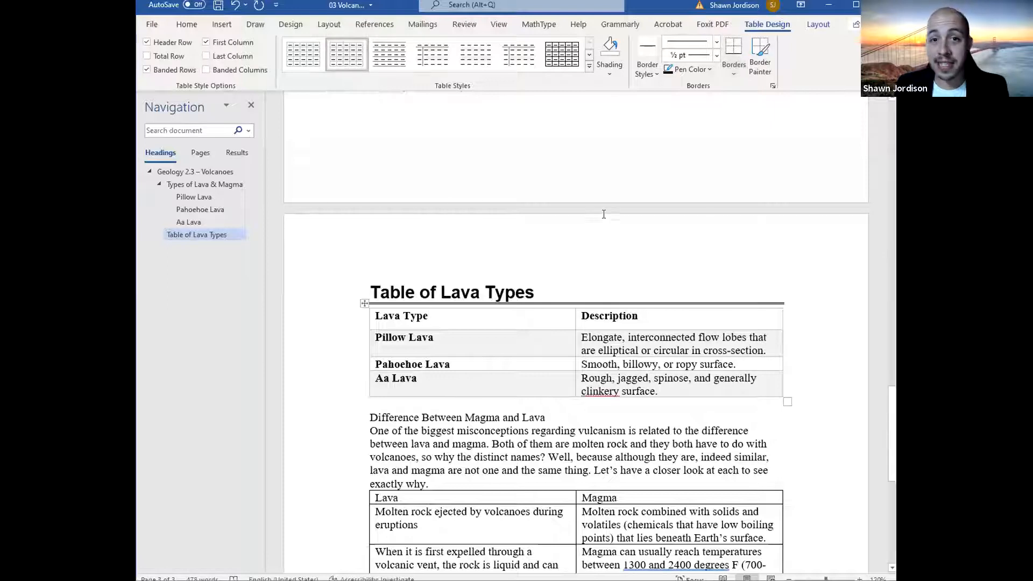
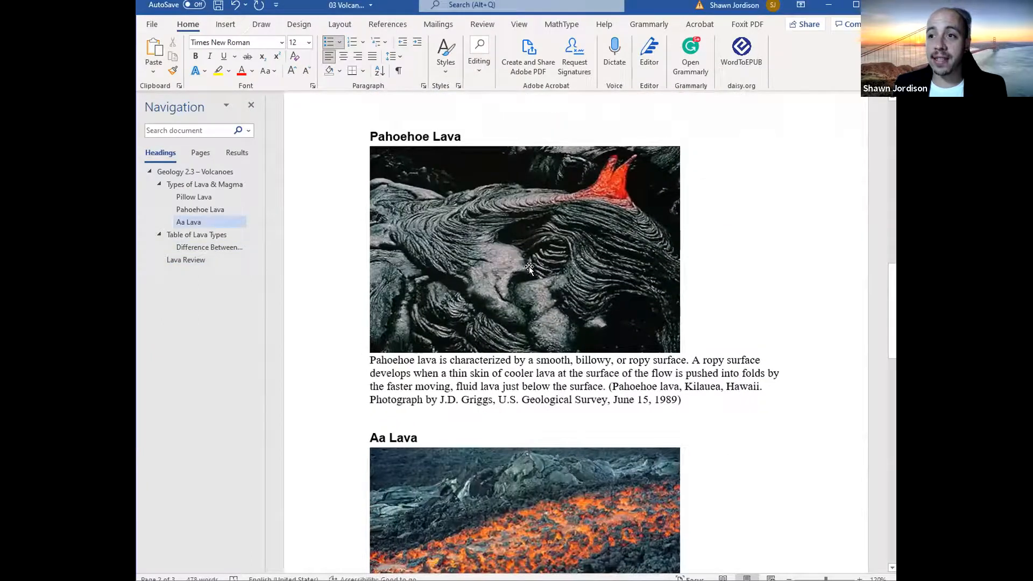
Step: Save the document on the Desktop as a Word Document named "03 Volcanoes"
{"action": "scroll", "coordinate": [528, 266], "scroll_direction": "up", "scroll_amount": 5}
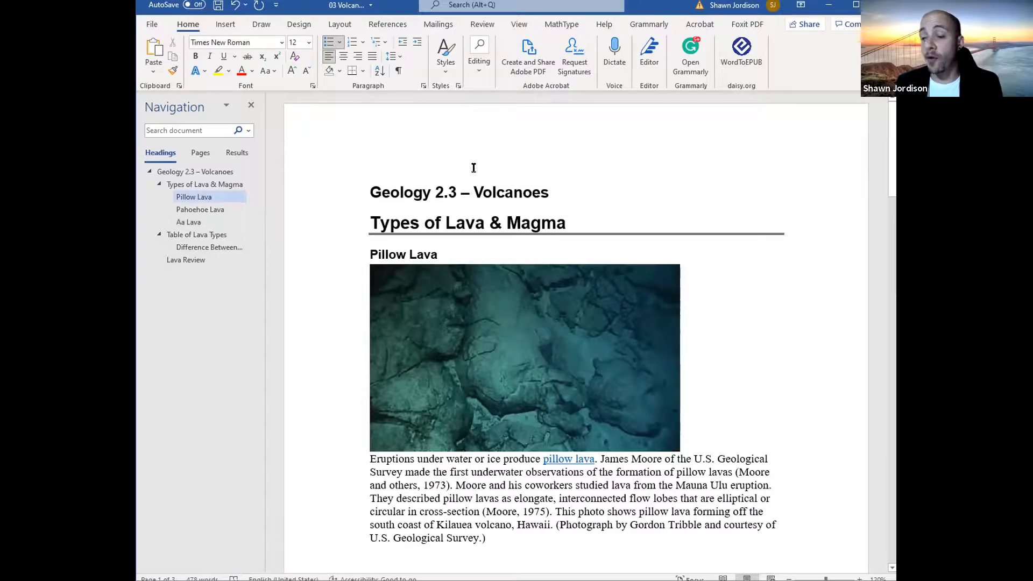
{"action": "left_click", "coordinate": [154, 26]}
{"action": "left_click", "coordinate": [174, 185]}
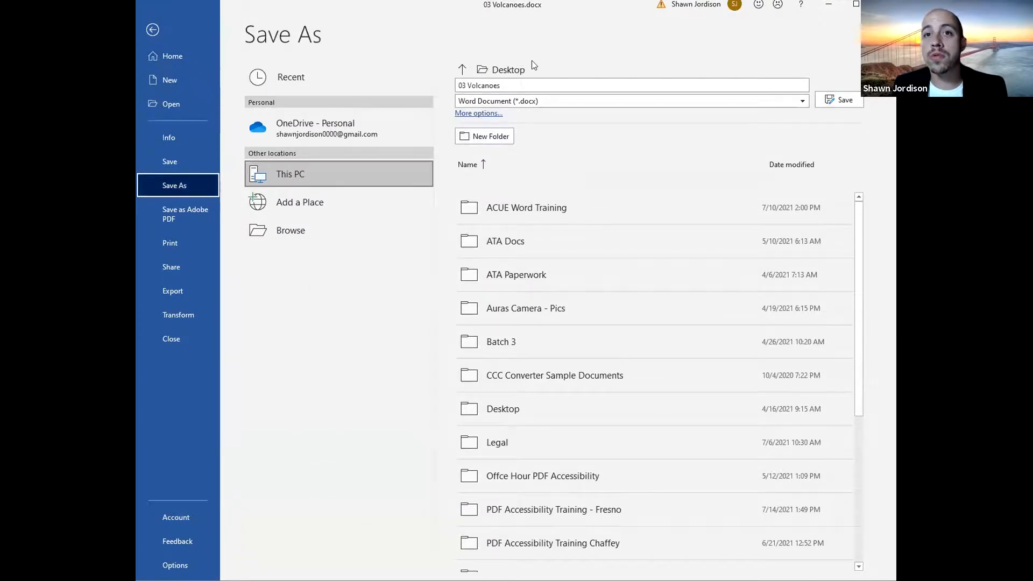
{"action": "left_click", "coordinate": [841, 100]}
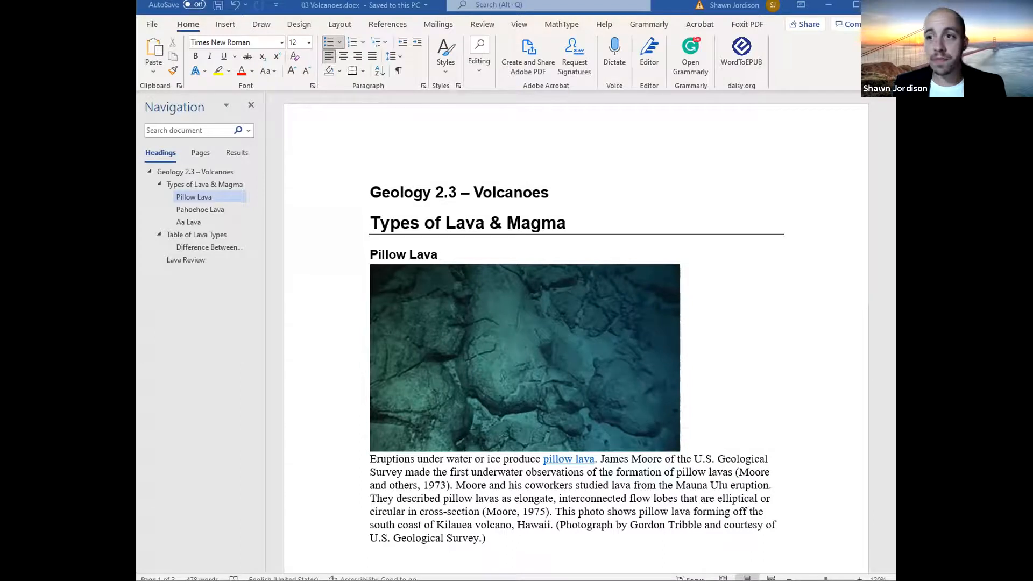
Step: Switch to "03 Volcano – LIST Word to PDF.pdf" in Adobe Acrobat and display its tag tree
{"action": "key", "text": "alt+Tab"}
{"action": "scroll", "coordinate": [424, 164], "scroll_direction": "down", "scroll_amount": 5}
{"action": "scroll", "coordinate": [376, 172], "scroll_direction": "up", "scroll_amount": 5}
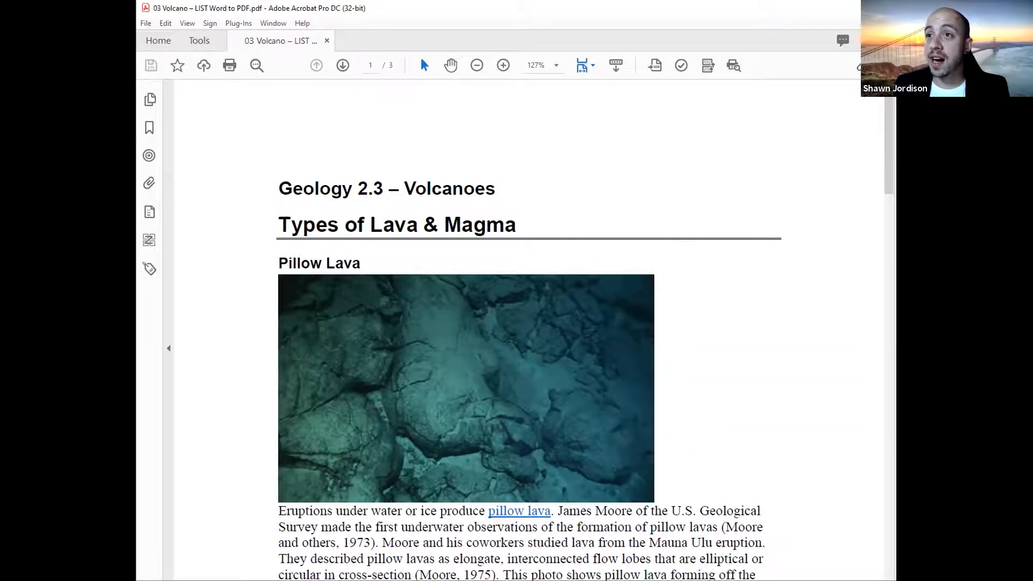
{"action": "key", "text": "super+Left"}
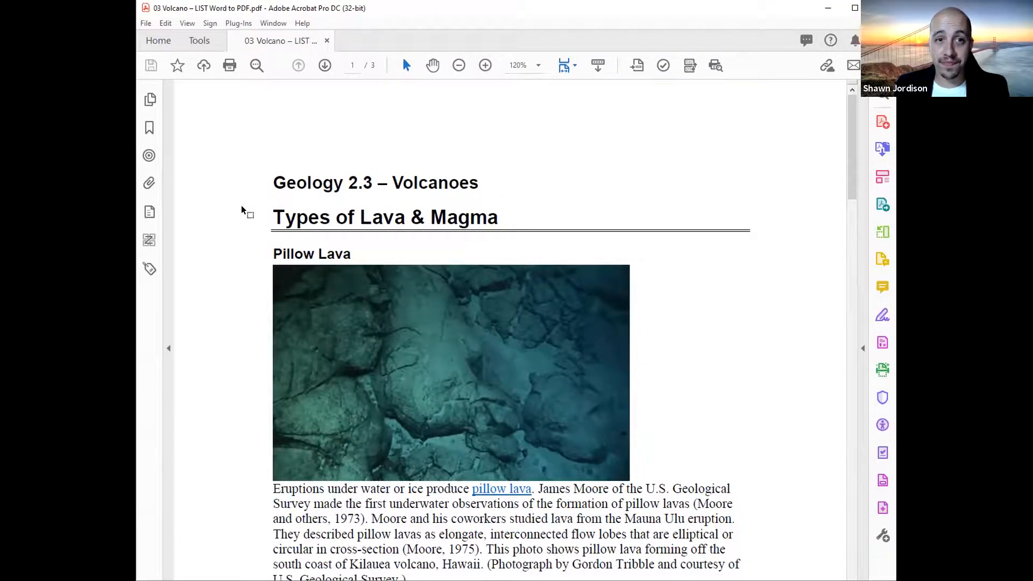
{"action": "left_click", "coordinate": [149, 269]}
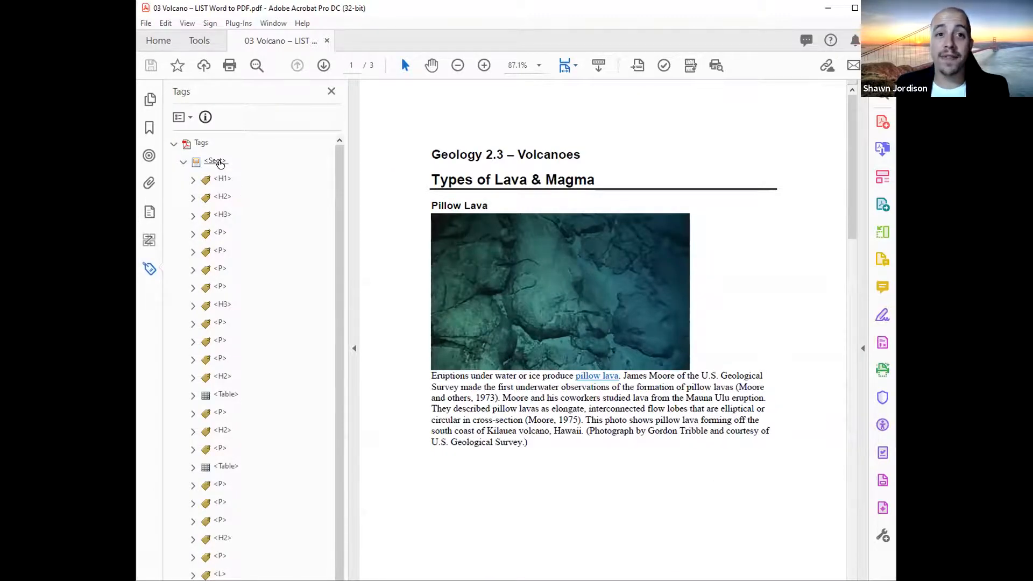
Step: Examine the H1, H2 and H3 tags, then expand the first paragraph tag to inspect the pillow lava image's Figure tag
{"action": "left_click", "coordinate": [222, 180]}
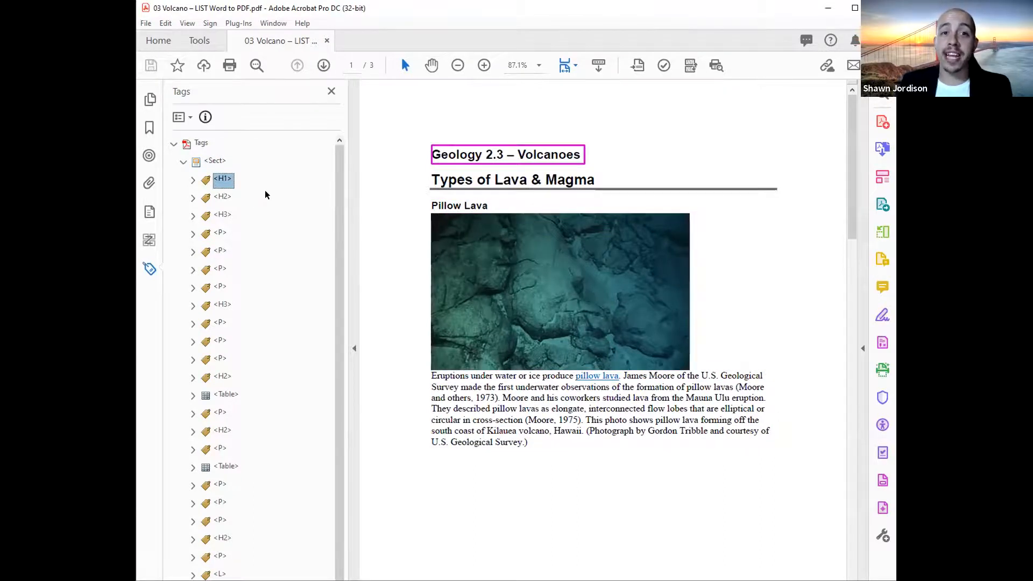
{"action": "key", "text": "Down"}
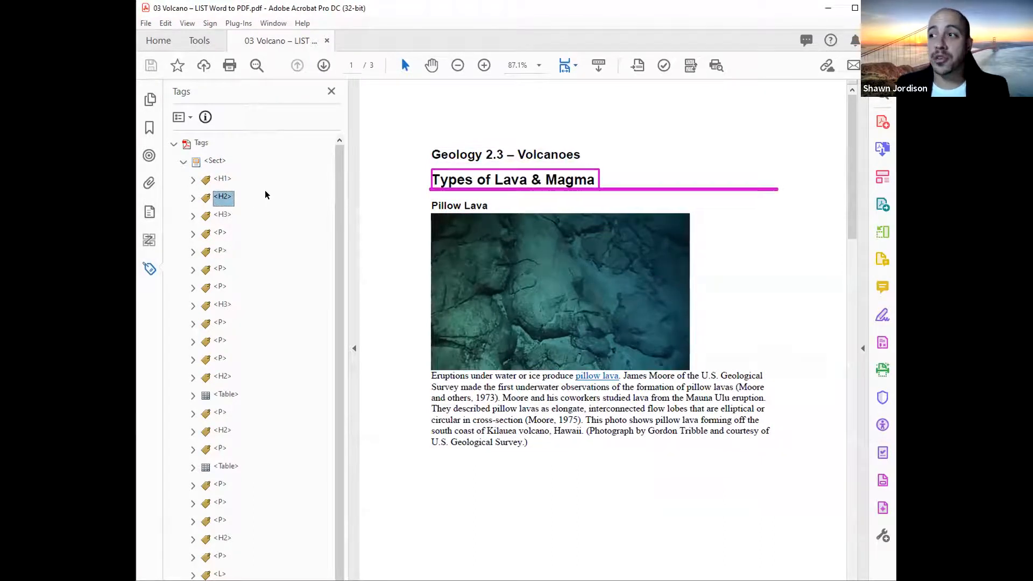
{"action": "key", "text": "Down"}
{"action": "key", "text": "Down"}
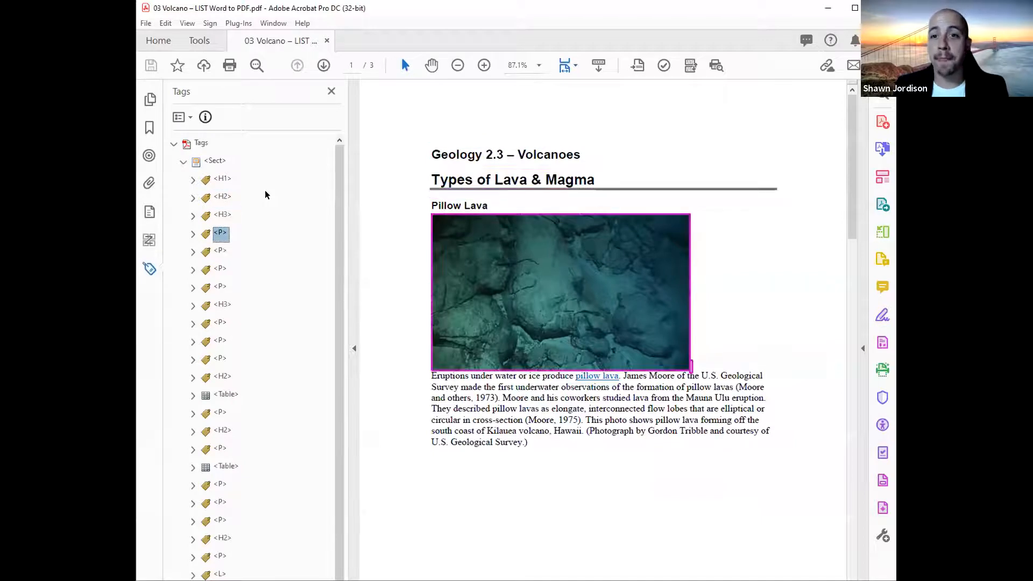
{"action": "key", "text": "Right"}
{"action": "key", "text": "Down"}
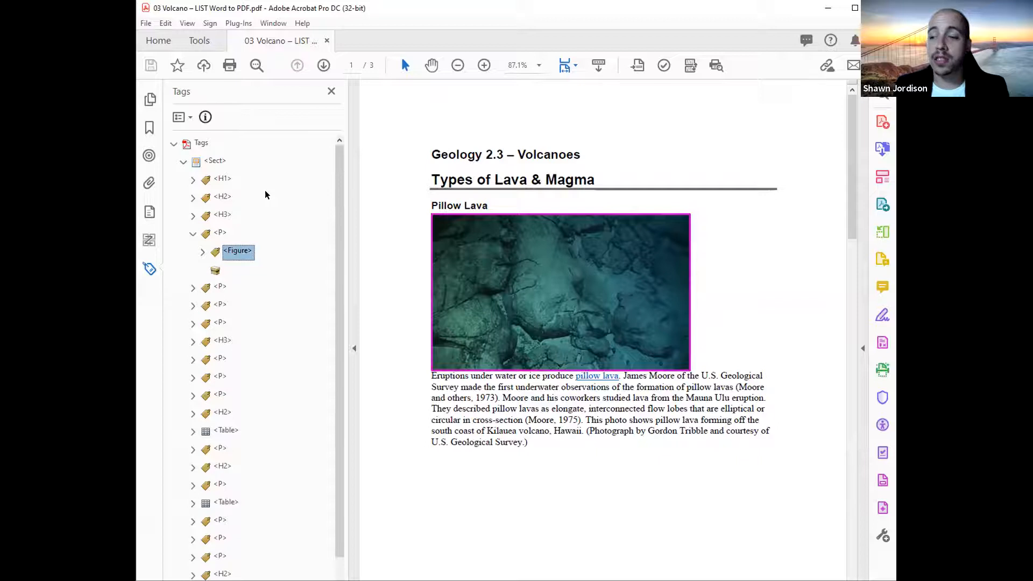
{"action": "key", "text": "Up"}
{"action": "key", "text": "Down"}
{"action": "key", "text": "Up"}
{"action": "key", "text": "Down"}
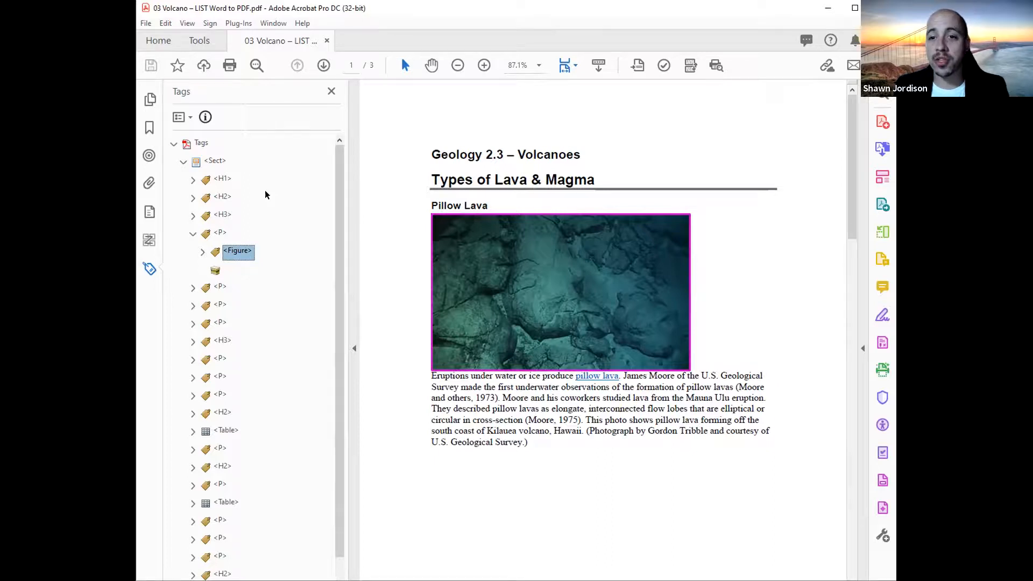
Step: Expand the pillow lava paragraph tag, its Link tag and the nested Span tags down to the link text
{"action": "key", "text": "Down"}
{"action": "key", "text": "Down"}
{"action": "key", "text": "Right"}
{"action": "key", "text": "Down"}
{"action": "key", "text": "Down"}
{"action": "key", "text": "Right"}
{"action": "key", "text": "Down"}
{"action": "key", "text": "Down"}
{"action": "key", "text": "Down"}
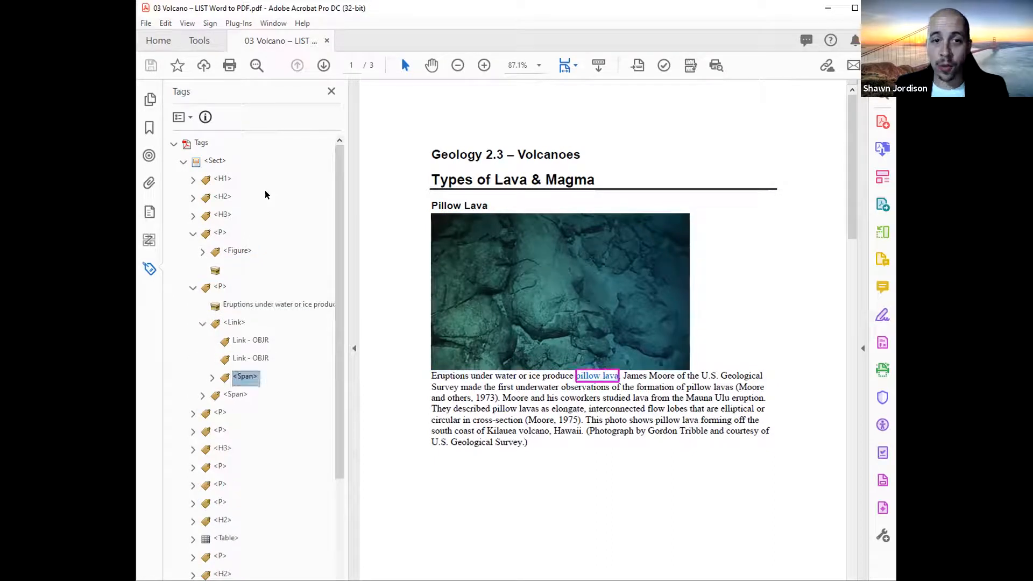
{"action": "key", "text": "Right"}
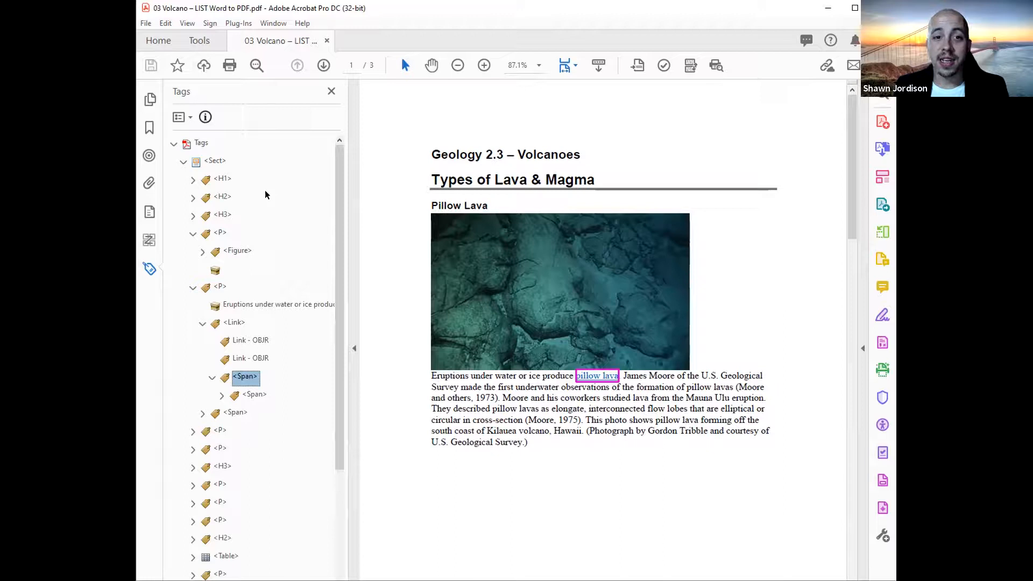
{"action": "key", "text": "Right"}
{"action": "key", "text": "Down"}
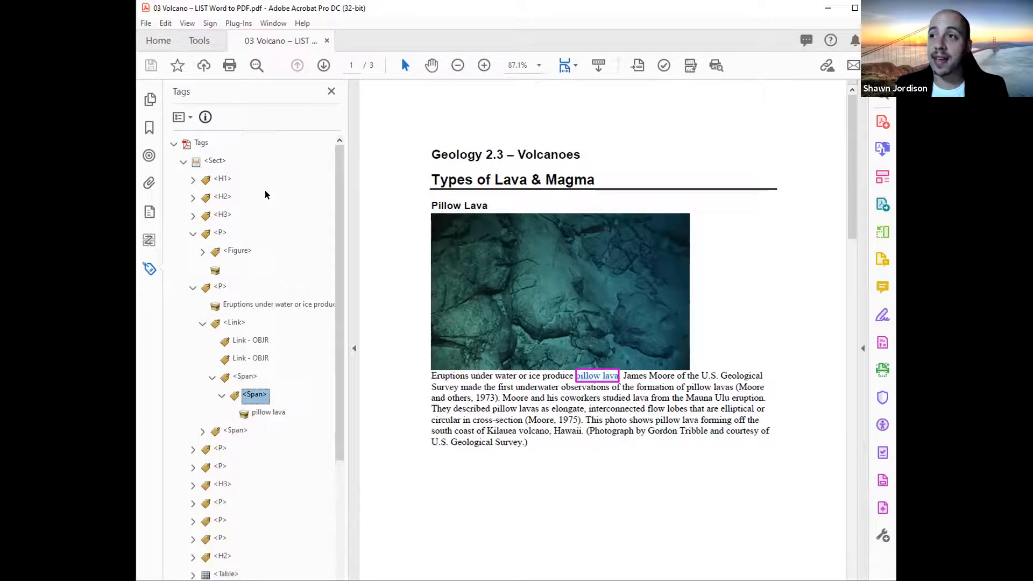
Step: Review the link's nested Span tags and expand the Span tags holding the rest of the pillow lava paragraph
{"action": "key", "text": "Up"}
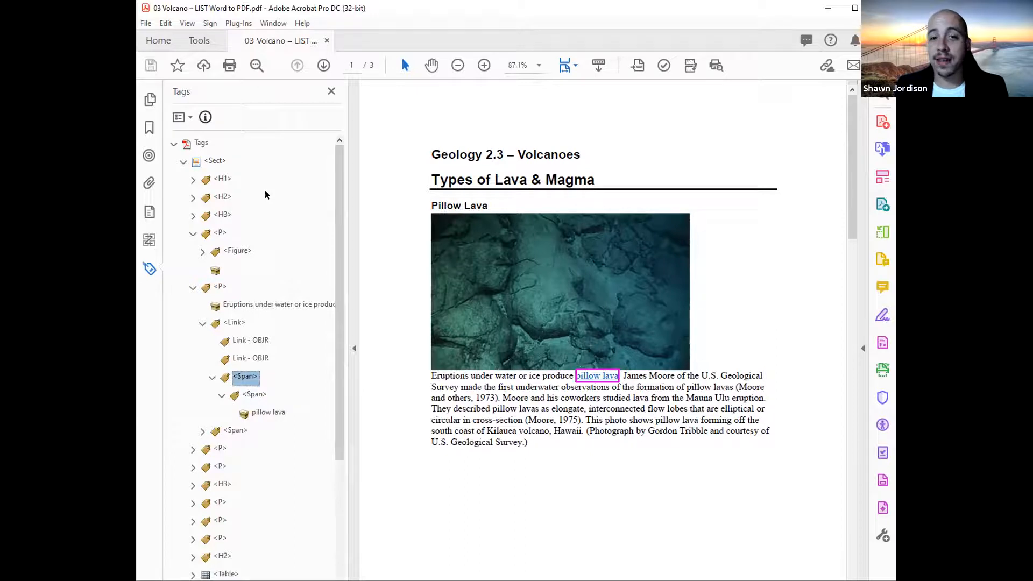
{"action": "key", "text": "Down"}
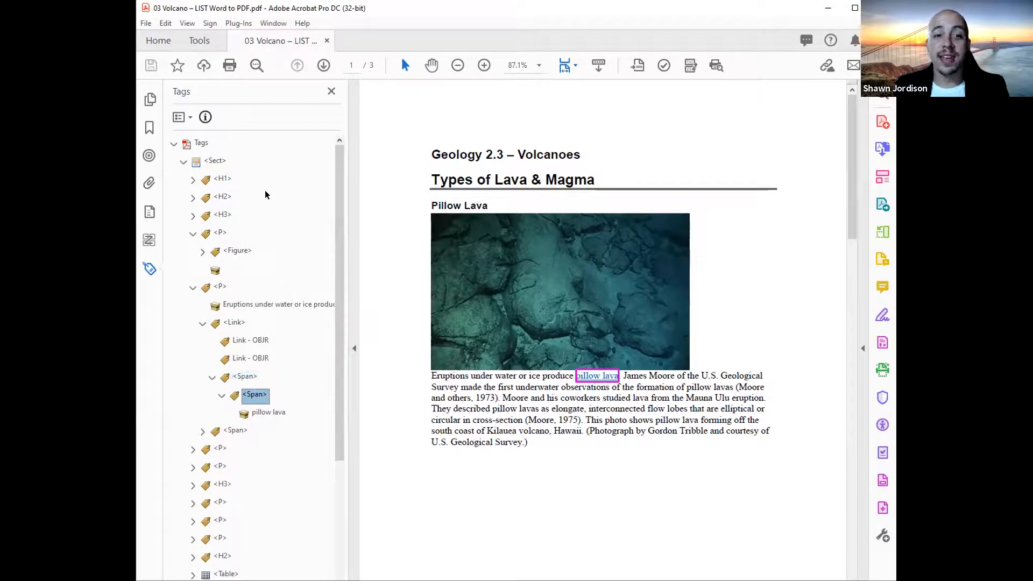
{"action": "key", "text": "Down"}
{"action": "key", "text": "Down"}
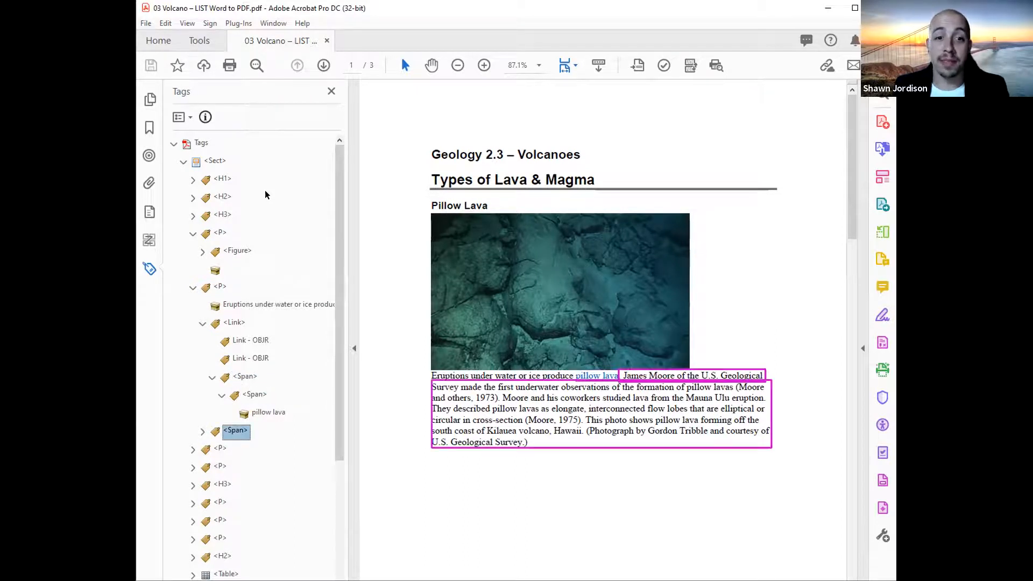
{"action": "key", "text": "Right"}
{"action": "key", "text": "Down"}
{"action": "key", "text": "Right"}
{"action": "key", "text": "Down"}
Step: Step through the following paragraph and H3 tags as far as the Aa Lava description's paragraph tag
{"action": "key", "text": "Down"}
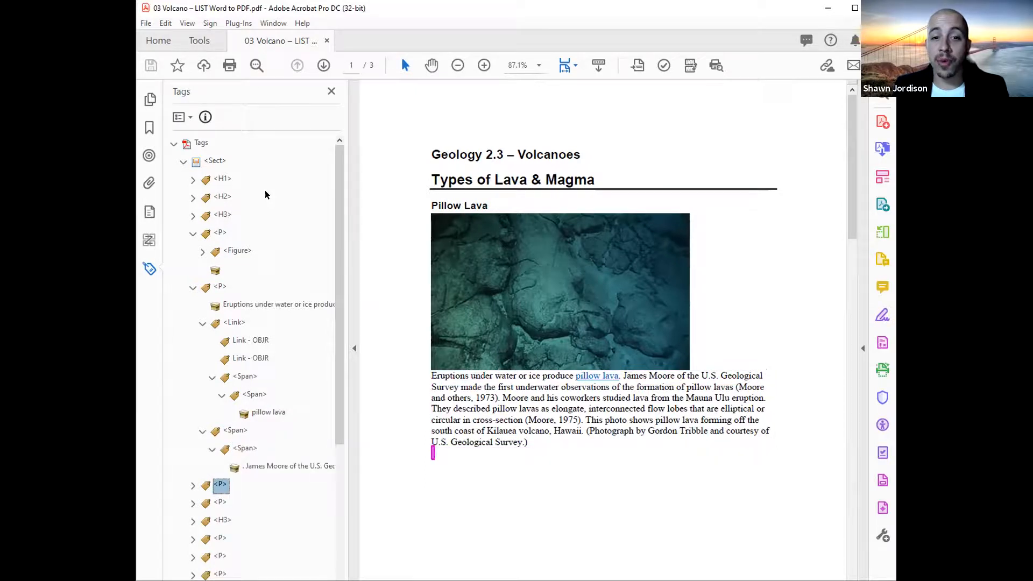
{"action": "key", "text": "Down"}
{"action": "key", "text": "Down"}
{"action": "key", "text": "Down"}
{"action": "key", "text": "Down"}
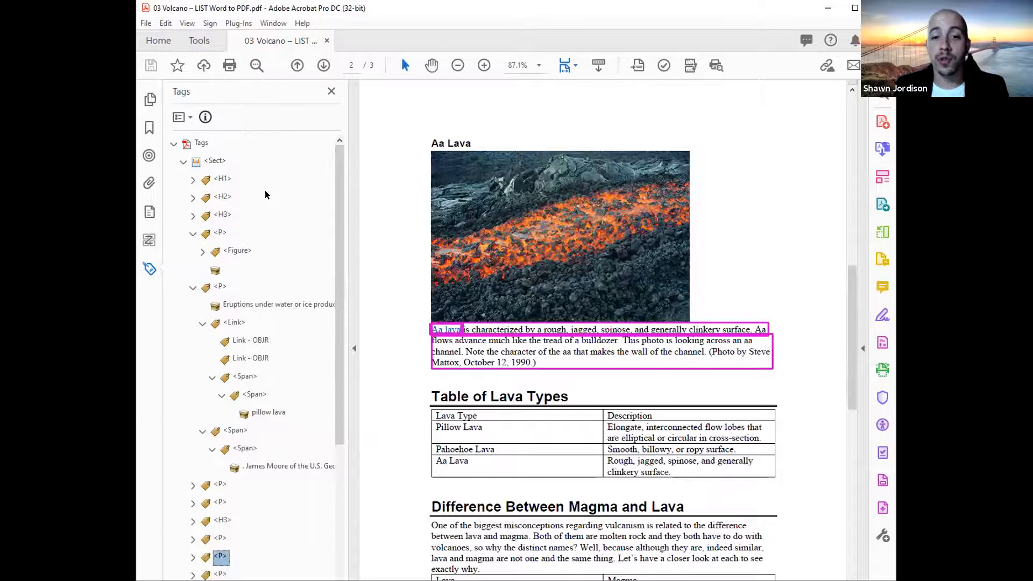
Step: Step past the empty paragraph to the Table of Lava Types heading tag and expand the Table tag into its rows
{"action": "key", "text": "Down"}
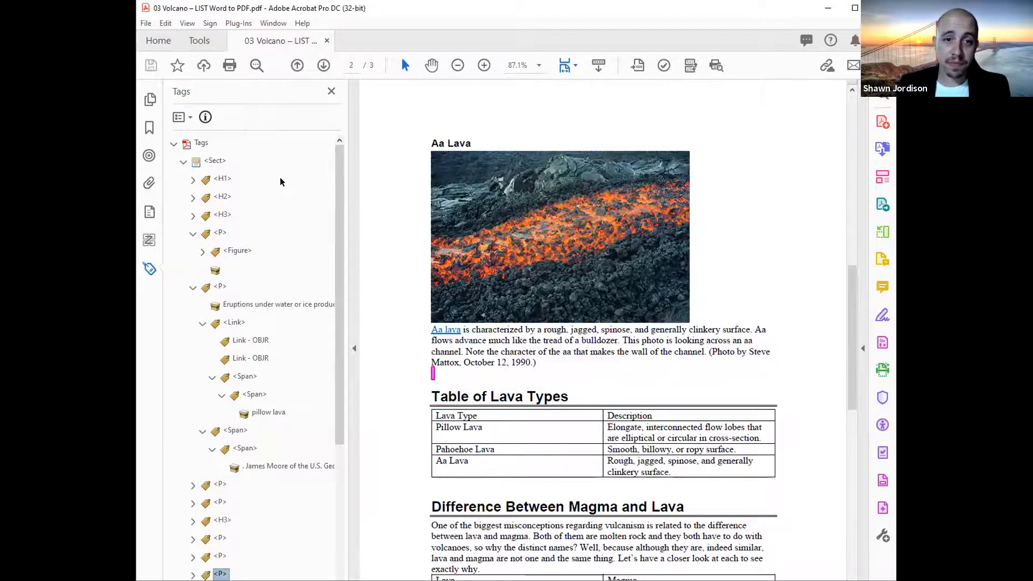
{"action": "scroll", "coordinate": [256, 305], "scroll_direction": "down", "scroll_amount": 4}
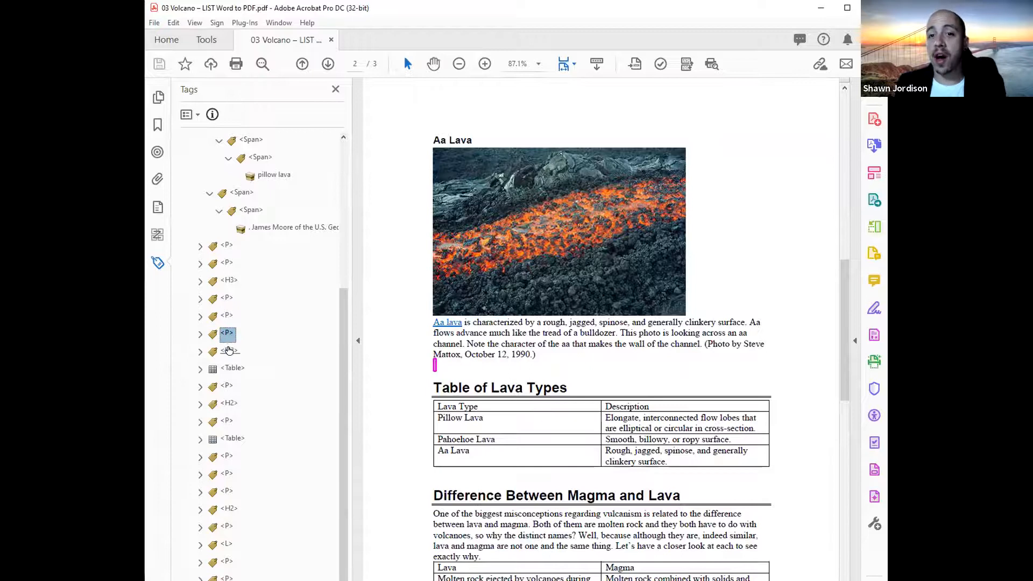
{"action": "left_click", "coordinate": [228, 350]}
{"action": "key", "text": "Down"}
{"action": "key", "text": "Right"}
{"action": "key", "text": "Down"}
{"action": "key", "text": "Down"}
{"action": "key", "text": "Down"}
Step: Expand the lava types table's first TR tag to check its header cells, and collapse it again
{"action": "key", "text": "Up"}
{"action": "key", "text": "Up"}
{"action": "key", "text": "Right"}
{"action": "key", "text": "Down"}
{"action": "key", "text": "Up"}
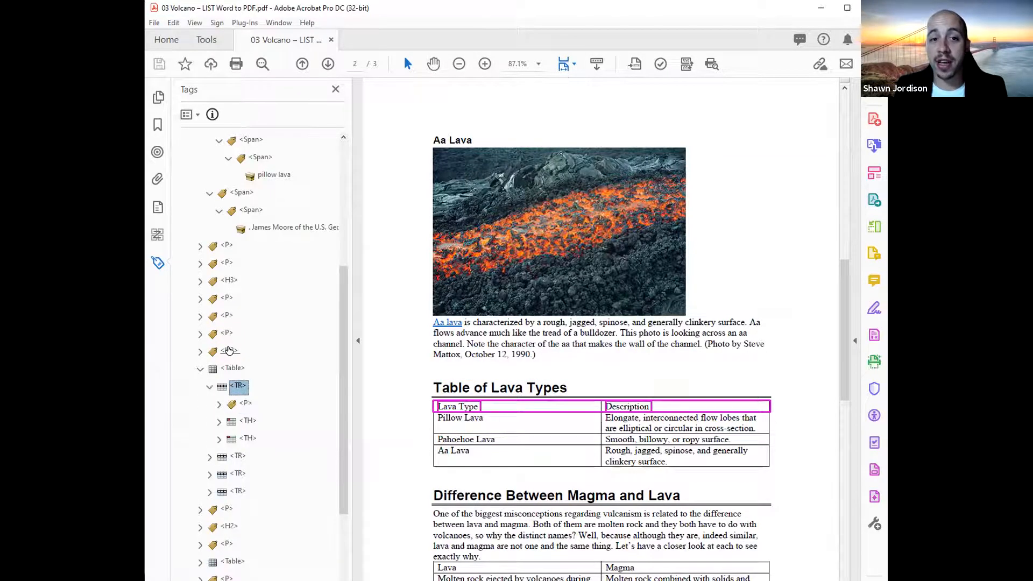
{"action": "key", "text": "Up"}
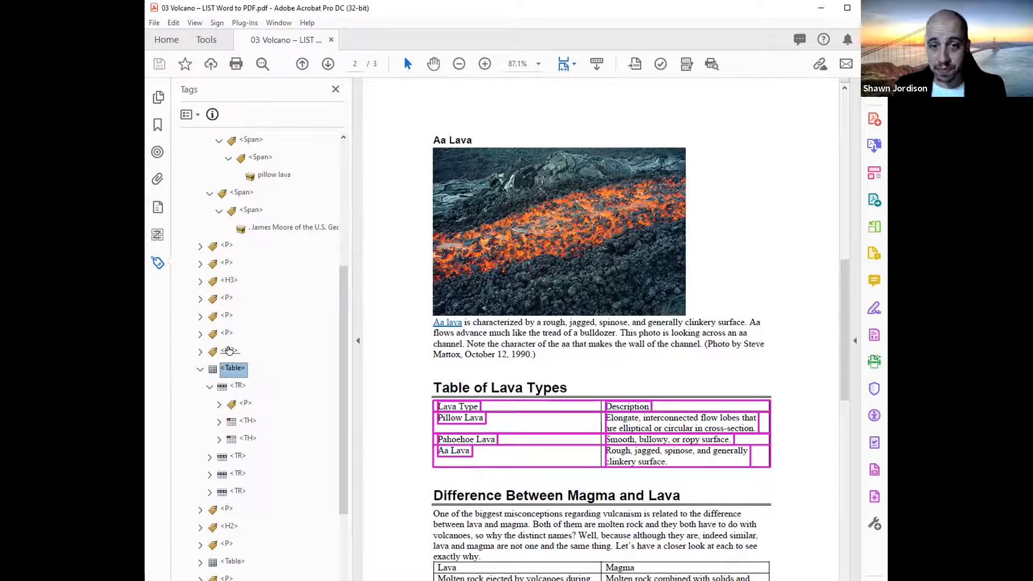
{"action": "key", "text": "Down"}
{"action": "key", "text": "Left"}
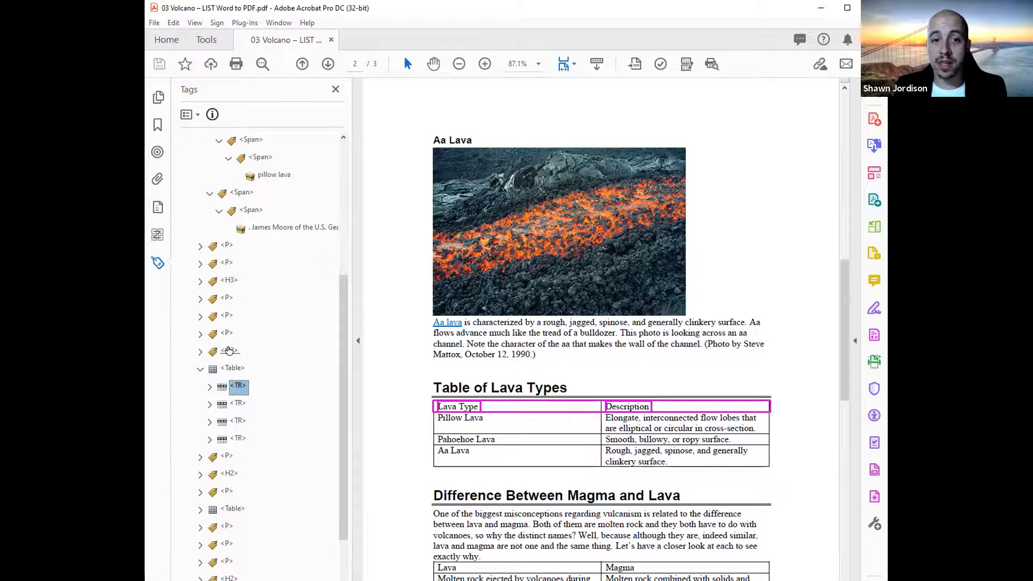
Step: Expand the Pillow Lava row's TR tag and delete the stray P tag containing only paths
{"action": "key", "text": "Down"}
{"action": "key", "text": "Right"}
{"action": "key", "text": "Down"}
{"action": "key", "text": "Right"}
{"action": "key", "text": "Down"}
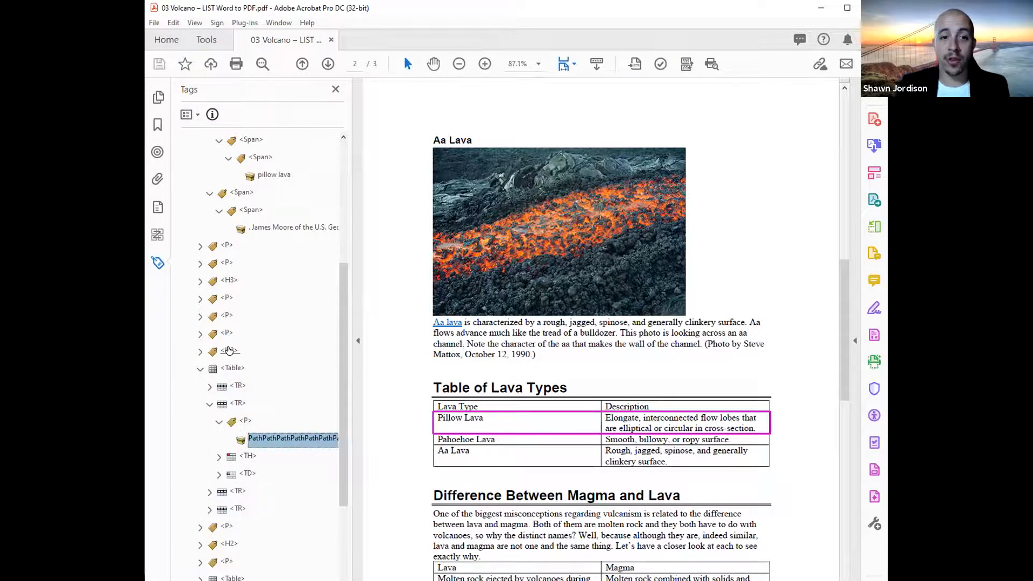
{"action": "key", "text": "Up"}
{"action": "key", "text": "Delete"}
{"action": "key", "text": "Up"}
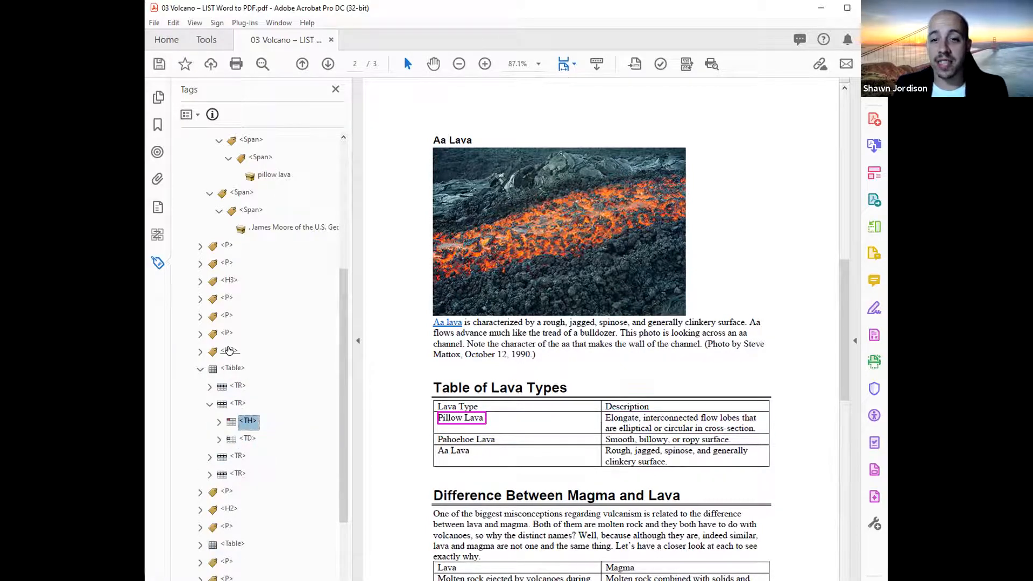
Step: Expand the Pillow Lava row's TD tag and delete the stray P tag from the table's header row
{"action": "key", "text": "Down"}
{"action": "key", "text": "Right"}
{"action": "key", "text": "Up"}
{"action": "key", "text": "Up"}
{"action": "key", "text": "Up"}
{"action": "key", "text": "Right"}
{"action": "key", "text": "Down"}
Step: Step through the lava types table's remaining tags as far as the Difference Between Magma and Lava H2 tag
{"action": "key", "text": "Down"}
{"action": "key", "text": "Down"}
{"action": "key", "text": "Up"}
{"action": "key", "text": "Down"}
{"action": "key", "text": "Up"}
{"action": "key", "text": "Down"}
{"action": "key", "text": "Up"}
{"action": "key", "text": "Down"}
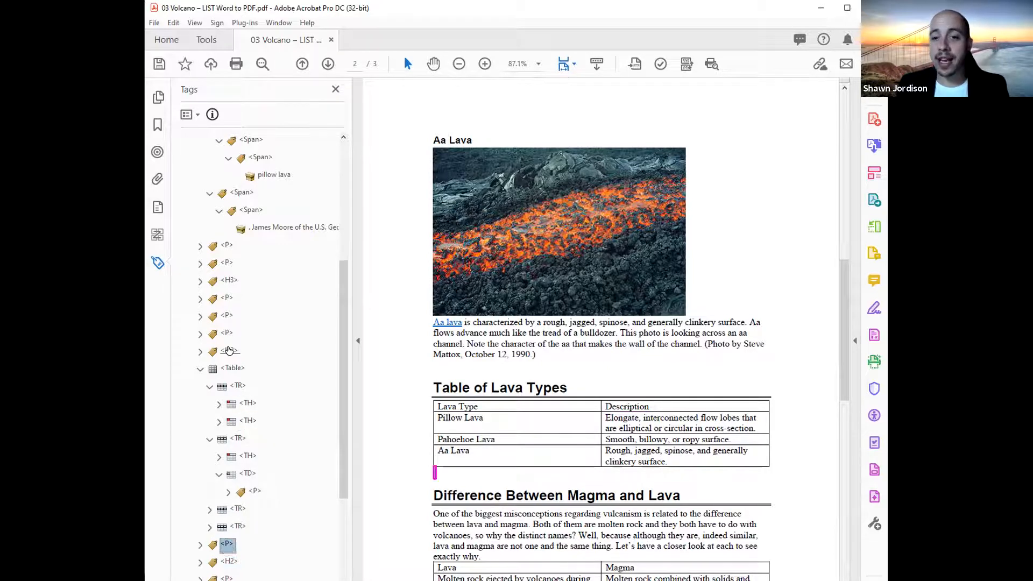
{"action": "key", "text": "Down"}
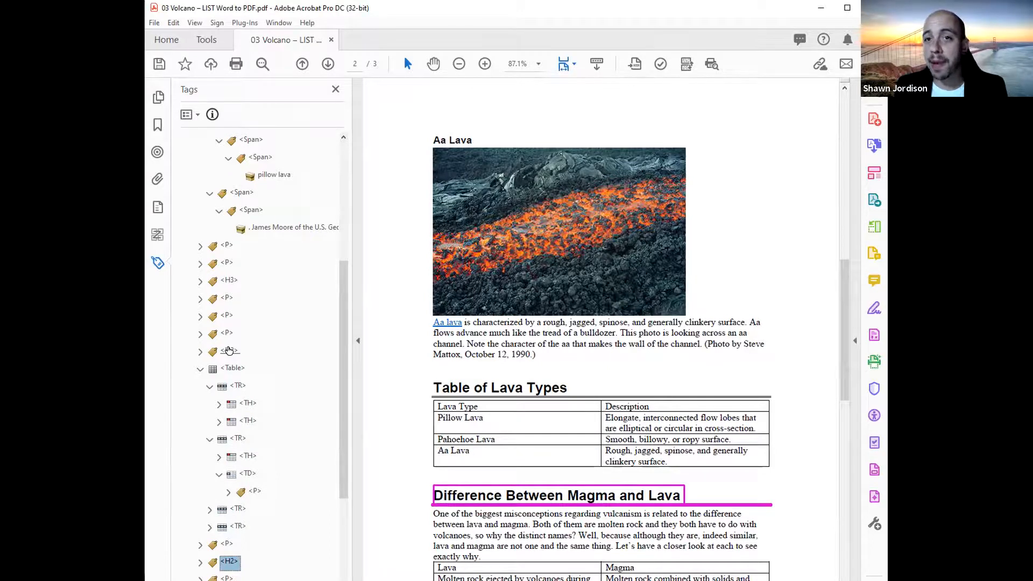
Step: Examine the lava and magma comparison's paragraph and Table tags, continuing to the Lava Review section's introductory paragraph tag
{"action": "key", "text": "Down"}
{"action": "key", "text": "Down"}
{"action": "key", "text": "Down"}
{"action": "key", "text": "Down"}
{"action": "key", "text": "Down"}
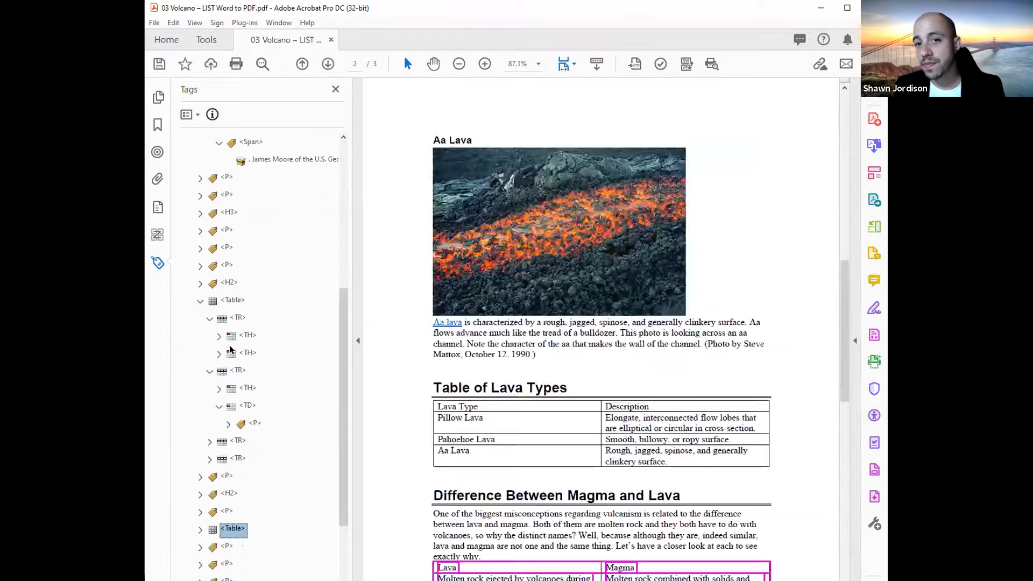
{"action": "key", "text": "Down"}
{"action": "key", "text": "Down"}
{"action": "key", "text": "Down"}
{"action": "key", "text": "Up"}
{"action": "key", "text": "Up"}
{"action": "key", "text": "Up"}
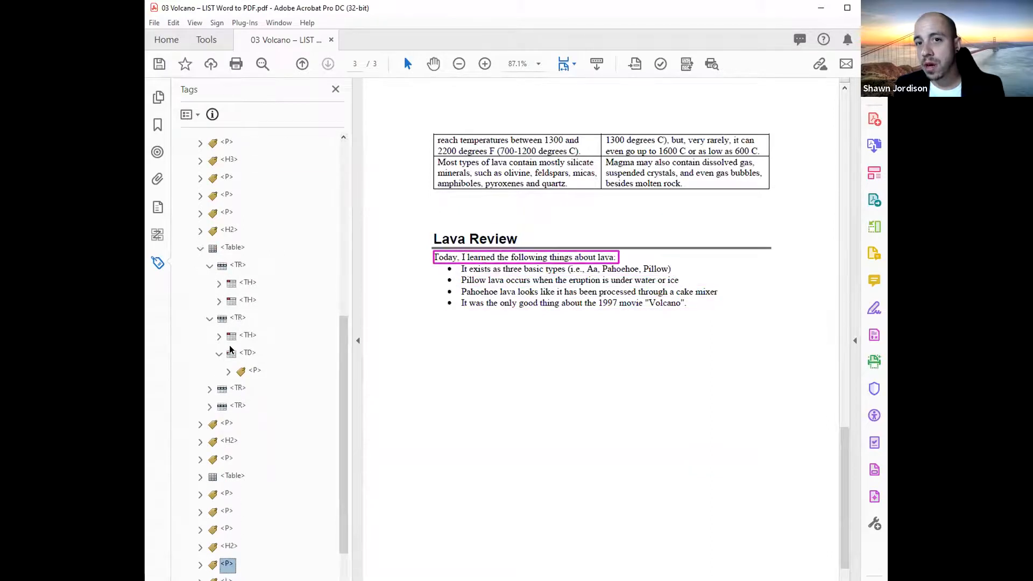
Step: Select the L tag of the Lava Review bulleted list and expand it into its LI tags
{"action": "key", "text": "Down"}
{"action": "key", "text": "Down"}
{"action": "key", "text": "Down"}
{"action": "key", "text": "Down"}
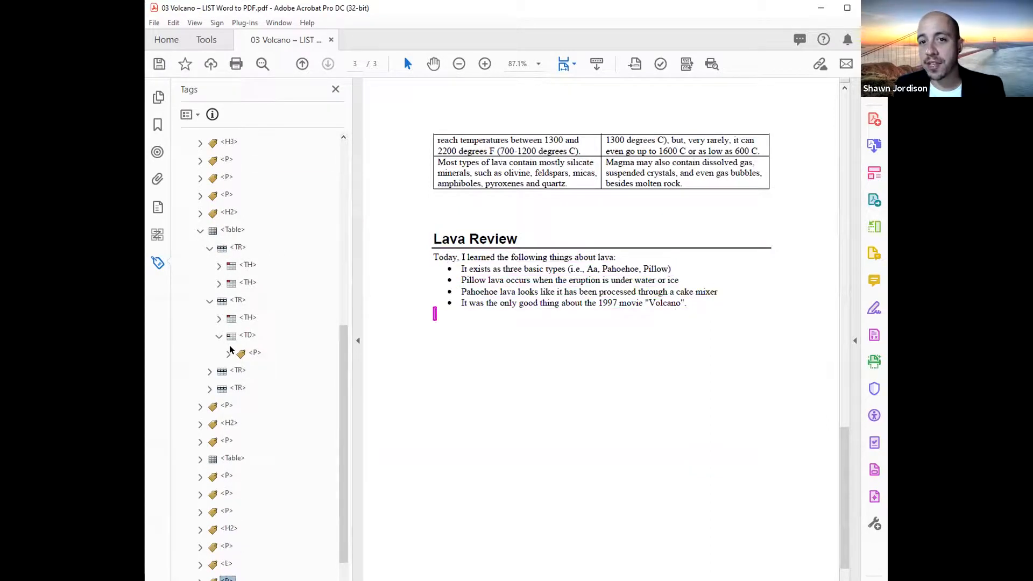
{"action": "key", "text": "Up"}
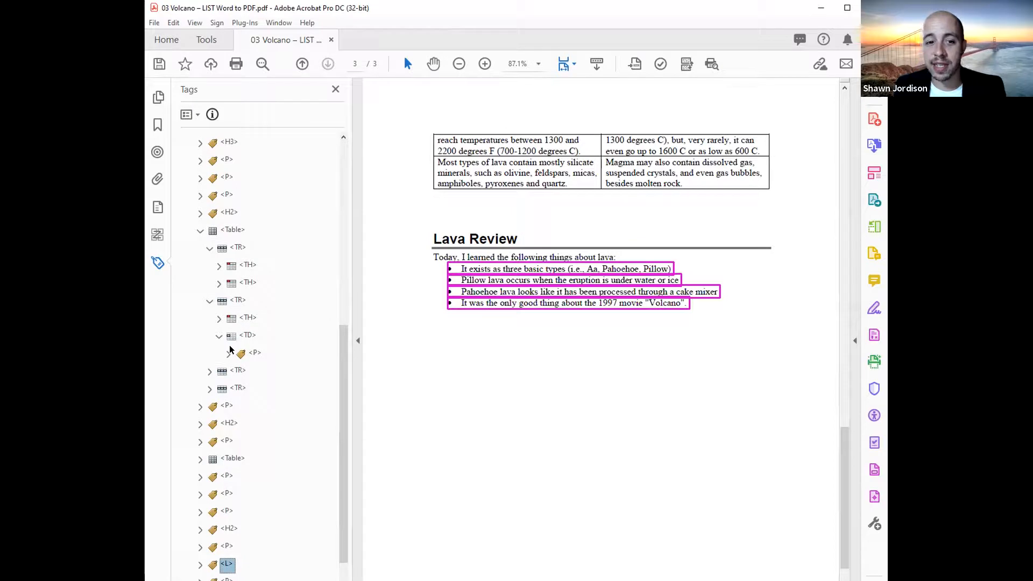
{"action": "key", "text": "Right"}
{"action": "key", "text": "Down"}
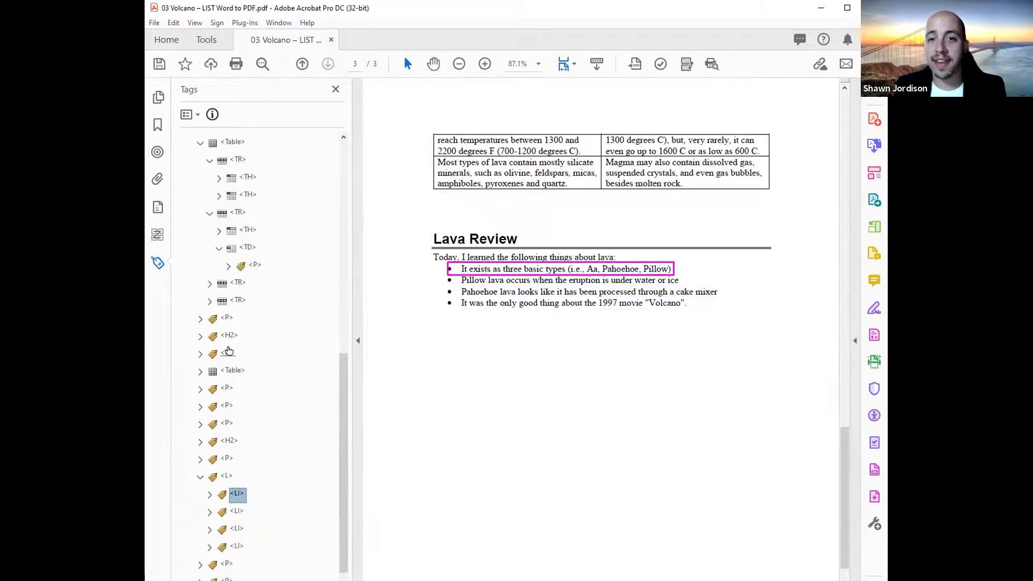
Step: Expand the first list item's LI tag and its LBody tag down to the bullet text
{"action": "key", "text": "Left"}
{"action": "key", "text": "Down"}
{"action": "key", "text": "Right"}
{"action": "key", "text": "Down"}
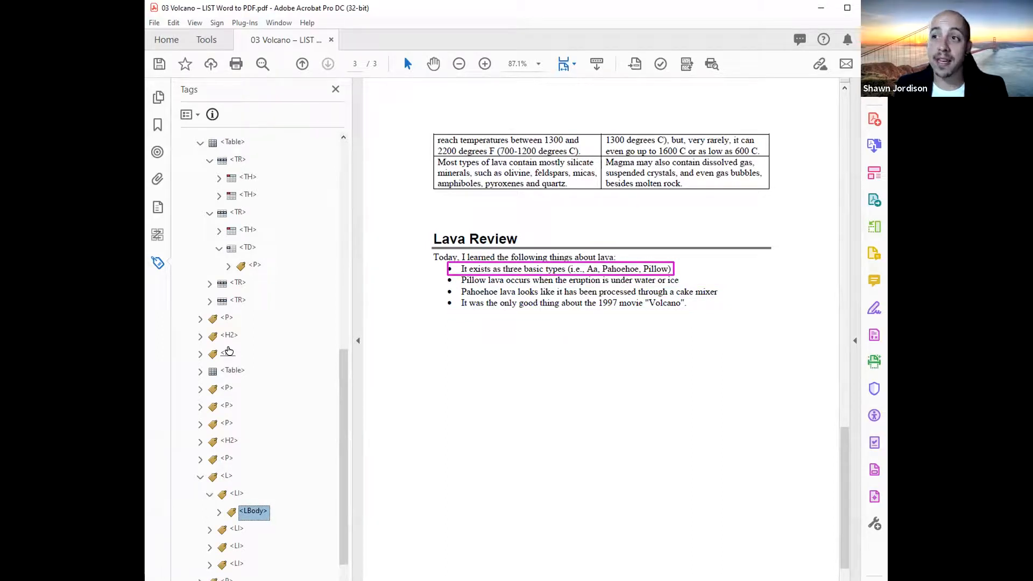
{"action": "key", "text": "Right"}
{"action": "key", "text": "Down"}
{"action": "key", "text": "Up"}
{"action": "key", "text": "Down"}
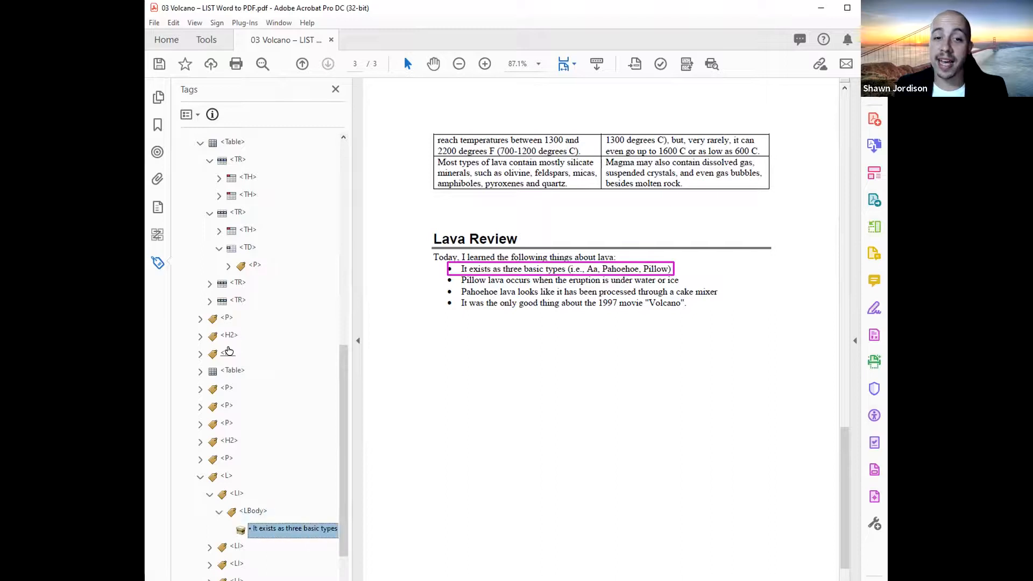
Step: Check the first item's LBody tag again and step on to the third list item's LI tag
{"action": "key", "text": "Up"}
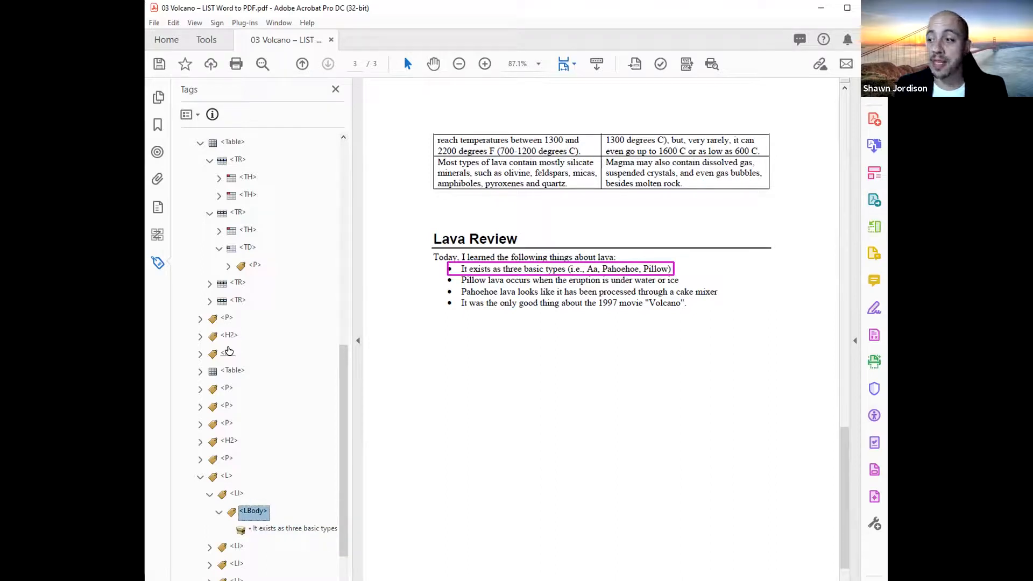
{"action": "key", "text": "Down"}
{"action": "key", "text": "Down"}
{"action": "key", "text": "Down"}
{"action": "key", "text": "Down"}
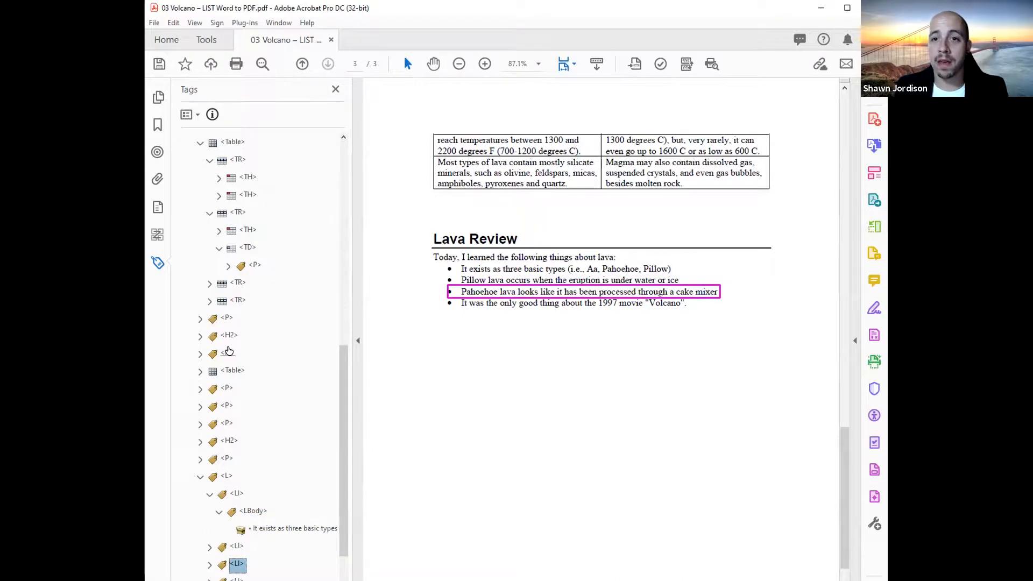
Step: Return to the root of the tag tree and select the H1 tag of the Geology 2.3 – Volcanoes title
{"action": "key", "text": "Up"}
{"action": "key", "text": "Up"}
{"action": "key", "text": "Up"}
{"action": "key", "text": "Up"}
{"action": "key", "text": "Up"}
{"action": "key", "text": "Up"}
{"action": "key", "text": "Up"}
{"action": "key", "text": "Up"}
{"action": "key", "text": "Up"}
{"action": "key", "text": "Up"}
{"action": "key", "text": "Up"}
{"action": "key", "text": "Up"}
{"action": "key", "text": "Up"}
{"action": "key", "text": "Up"}
{"action": "key", "text": "Up"}
{"action": "key", "text": "Up"}
{"action": "key", "text": "Up"}
{"action": "key", "text": "Up"}
{"action": "key", "text": "Up"}
{"action": "key", "text": "Up"}
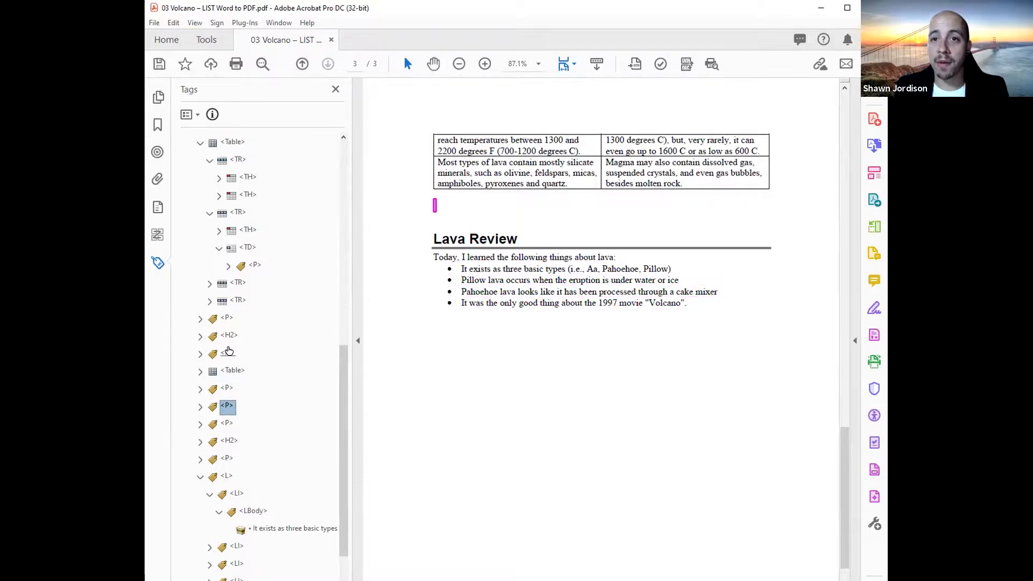
{"action": "key", "text": "Home"}
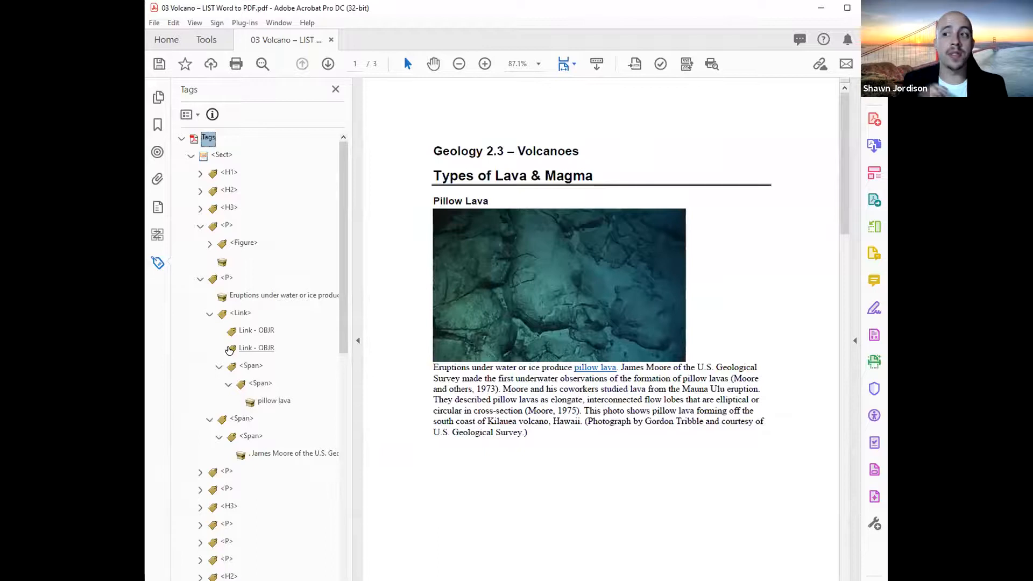
{"action": "left_click", "coordinate": [231, 172]}
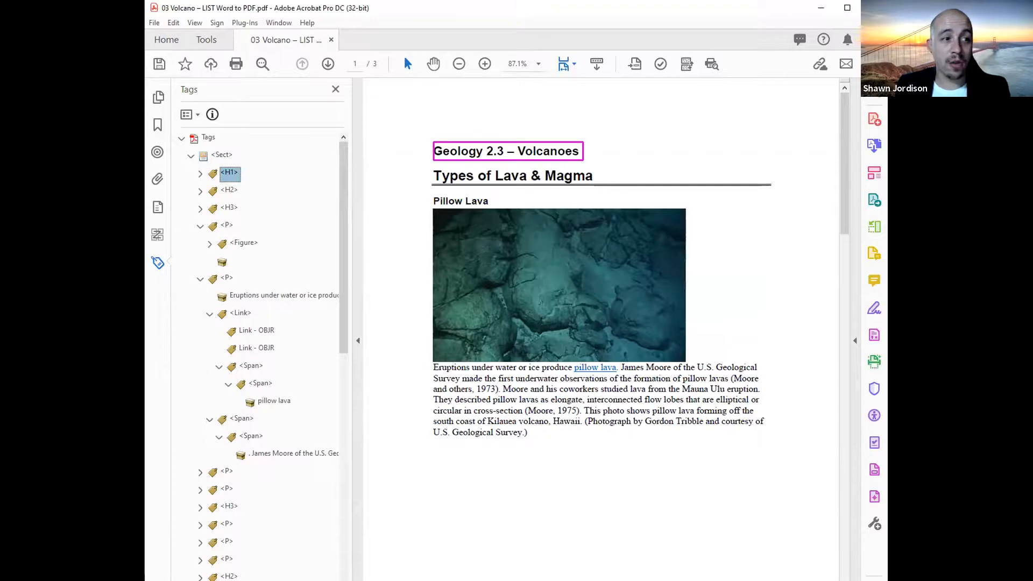
Step: Switch to the presentation's "Setting up your workspace" slide and browse Acrobat's tool list for Accessibility and Action Wizard
{"action": "key", "text": "alt+Tab"}
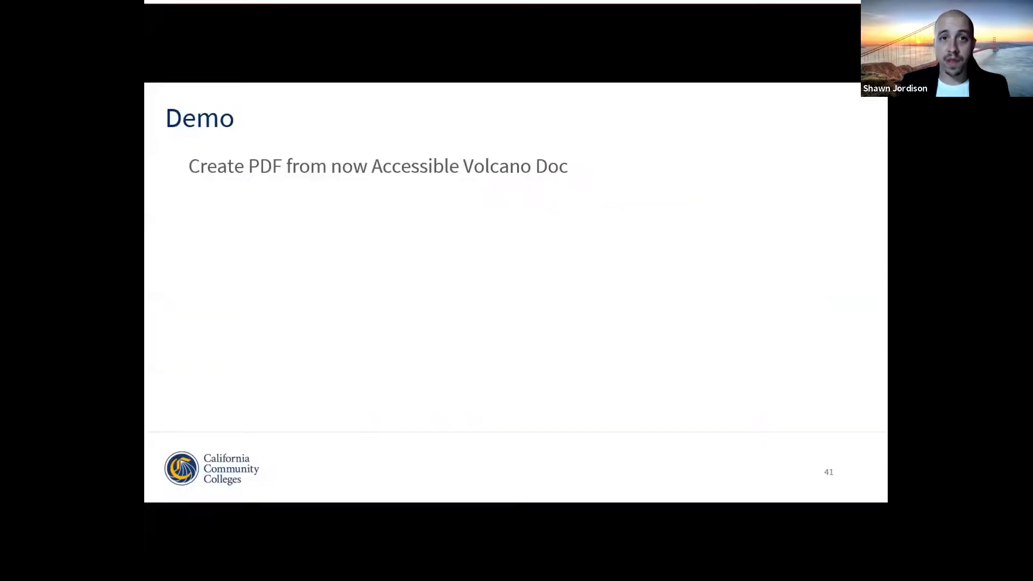
{"action": "key", "text": "Right"}
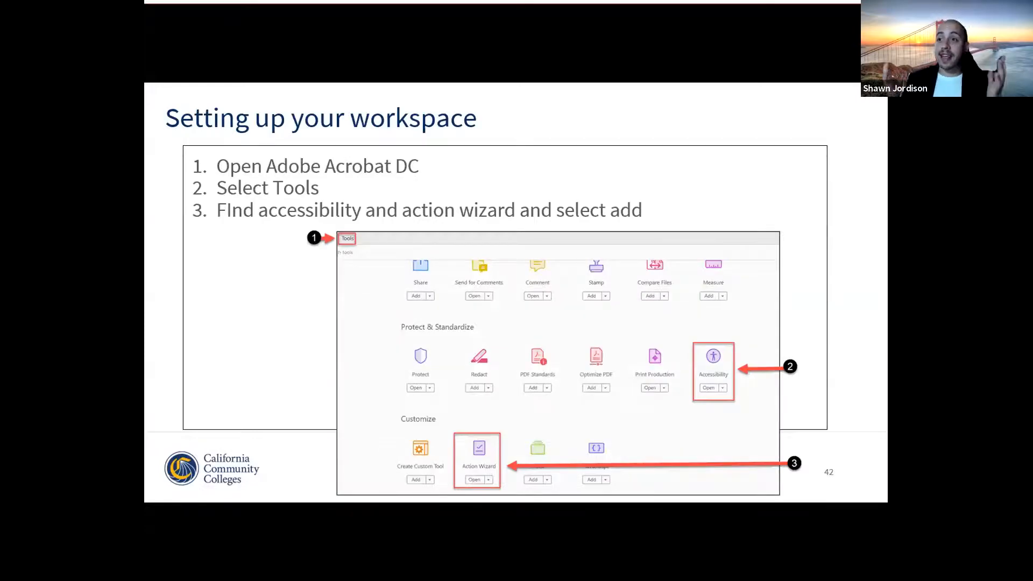
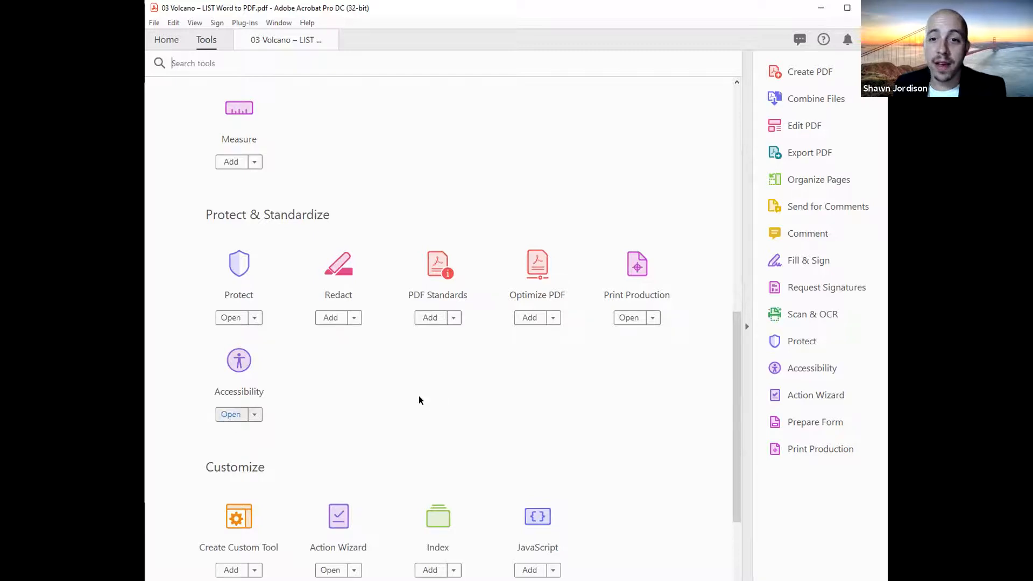
{"action": "scroll", "coordinate": [419, 400], "scroll_direction": "down", "scroll_amount": 3}
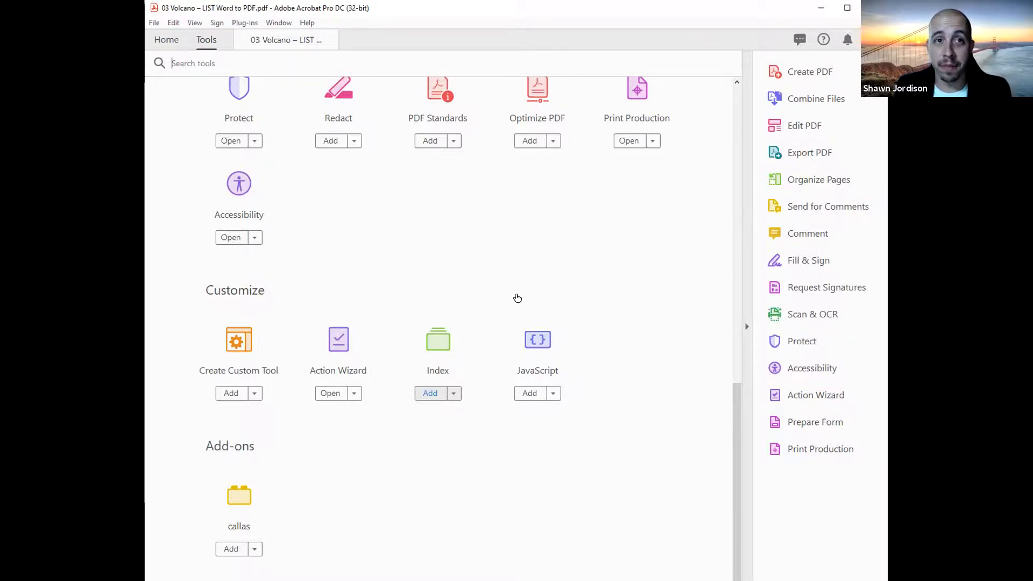
{"action": "scroll", "coordinate": [484, 323], "scroll_direction": "up", "scroll_amount": 15}
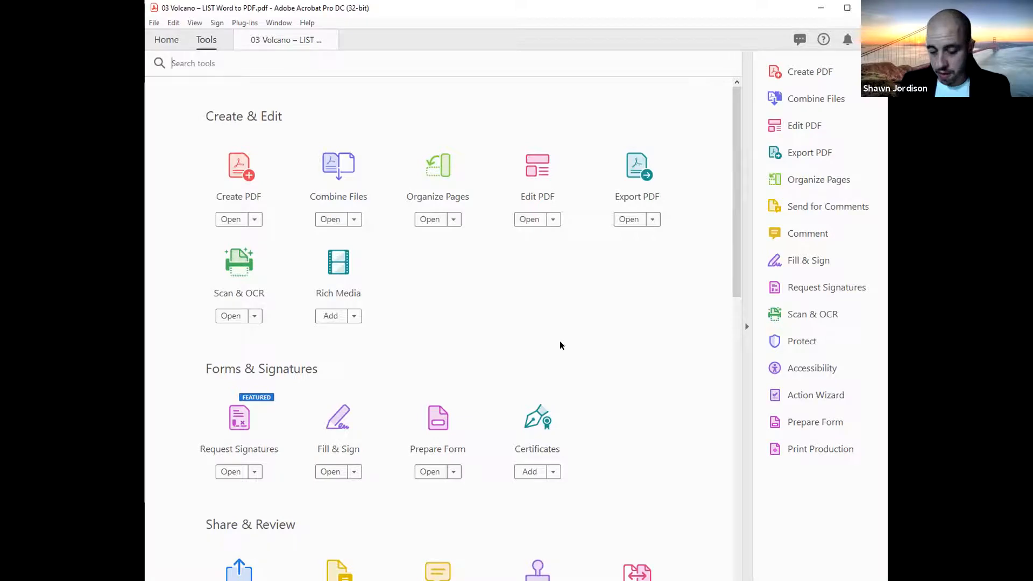
Step: Check the "Adding the View tags panel" slide and switch back to the 03 Volcano PDF in Acrobat
{"action": "key", "text": "alt+Tab"}
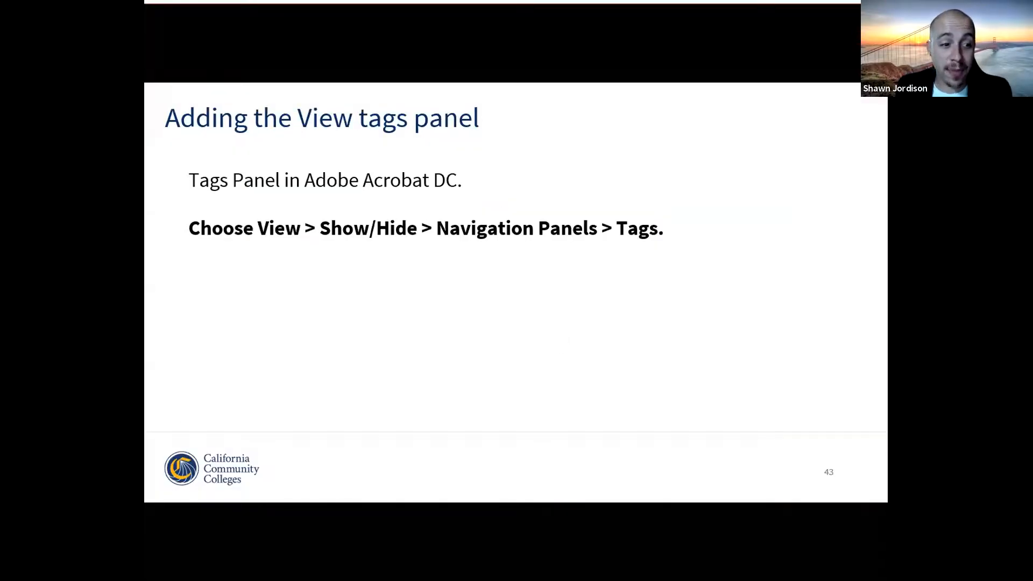
{"action": "key", "text": "alt+Tab"}
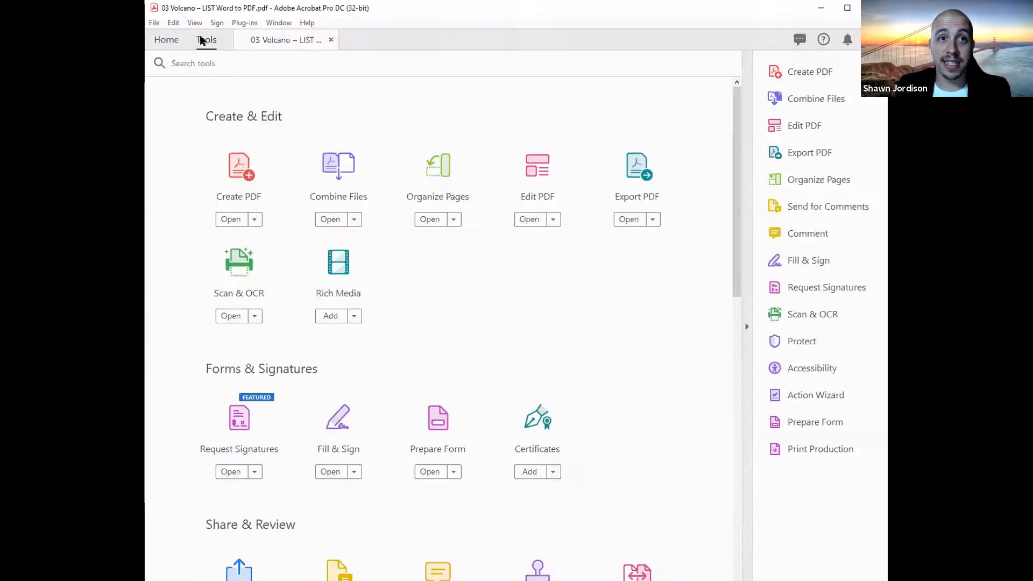
{"action": "left_click", "coordinate": [272, 42]}
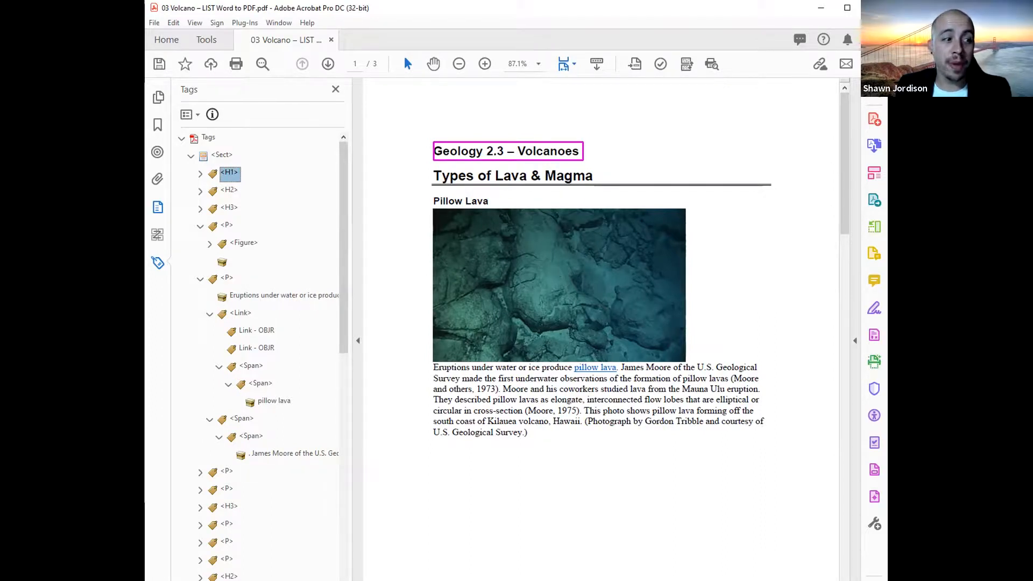
{"action": "key", "text": "alt+Tab"}
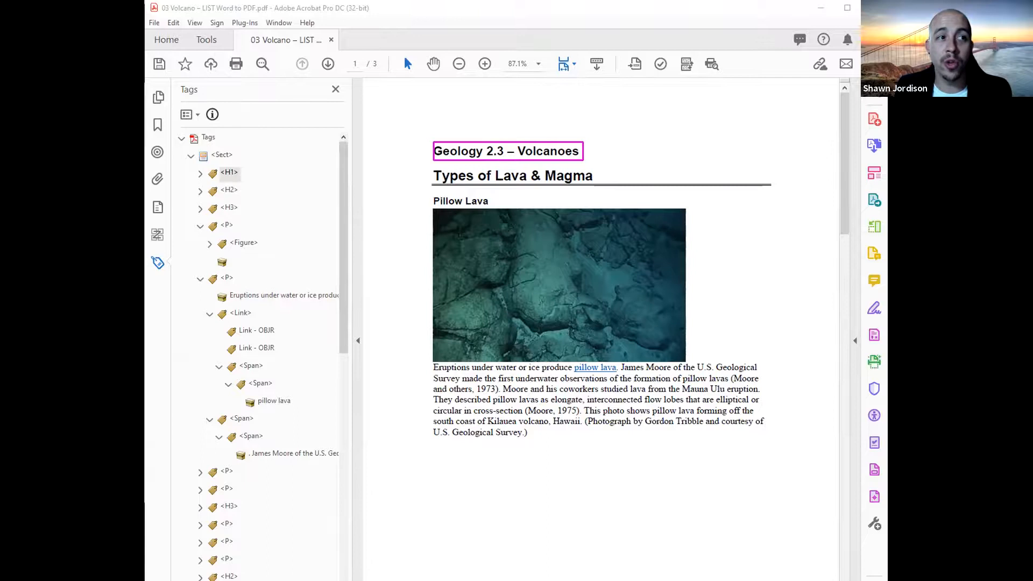
{"action": "left_click", "coordinate": [627, 158]}
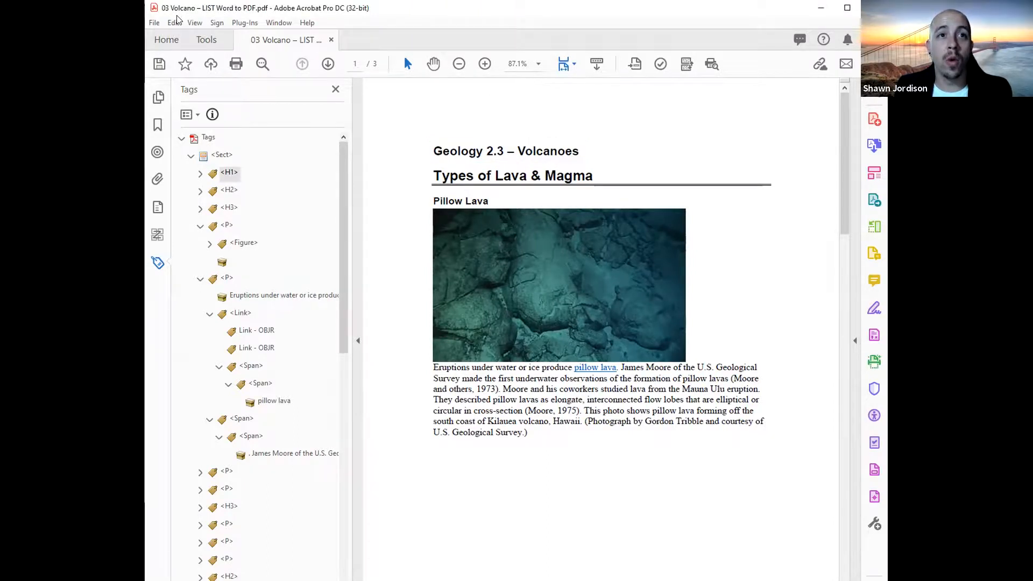
Step: Review the Accessibility and Action Wizard entries in Acrobat's tool list and return to the volcano PDF
{"action": "left_click", "coordinate": [204, 40]}
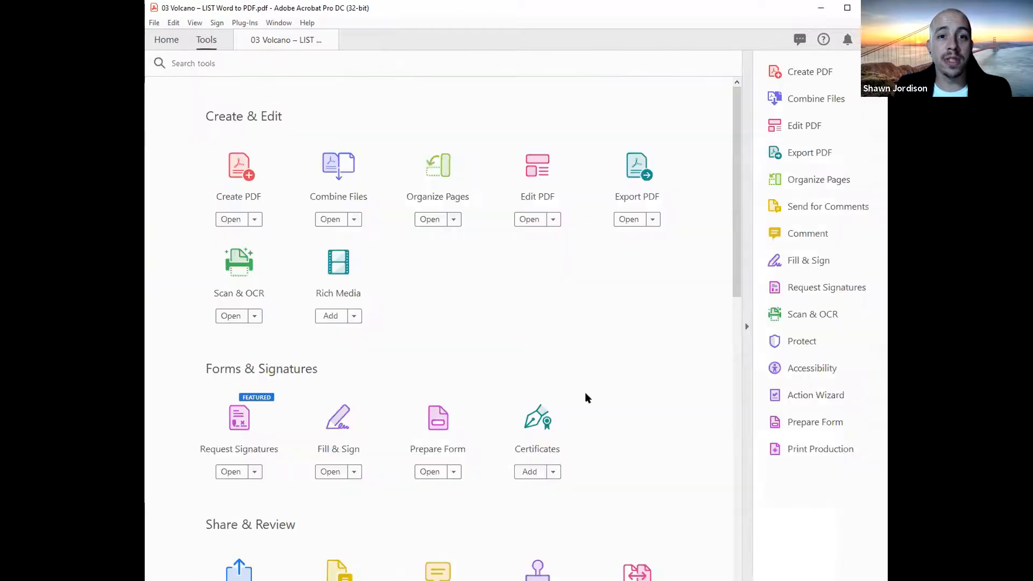
{"action": "scroll", "coordinate": [585, 398], "scroll_direction": "down", "scroll_amount": 6}
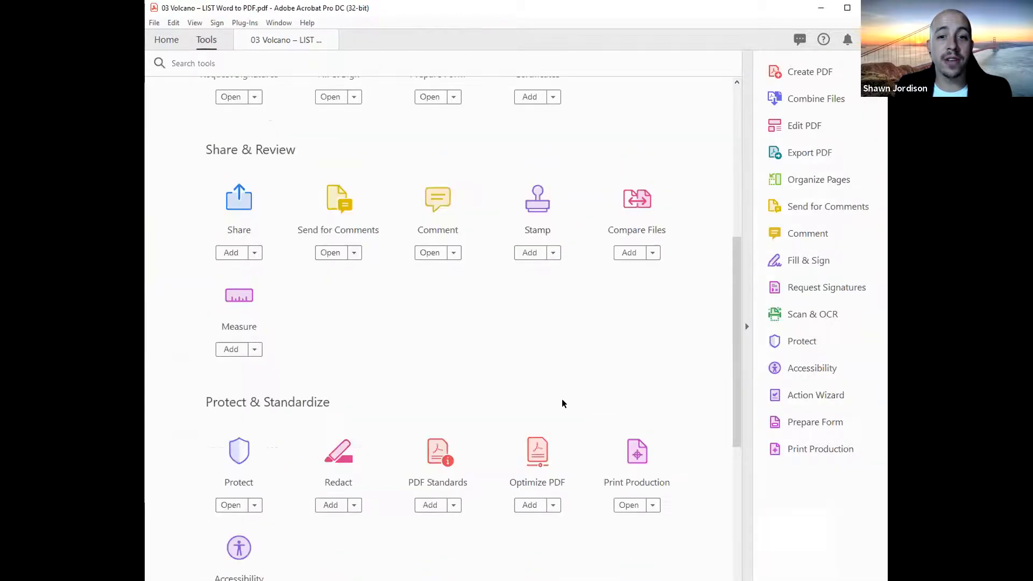
{"action": "scroll", "coordinate": [554, 407], "scroll_direction": "down", "scroll_amount": 3}
{"action": "left_click_drag", "start_coordinate": [233, 356], "coordinate": [249, 393]}
{"action": "scroll", "coordinate": [302, 451], "scroll_direction": "down", "scroll_amount": 2}
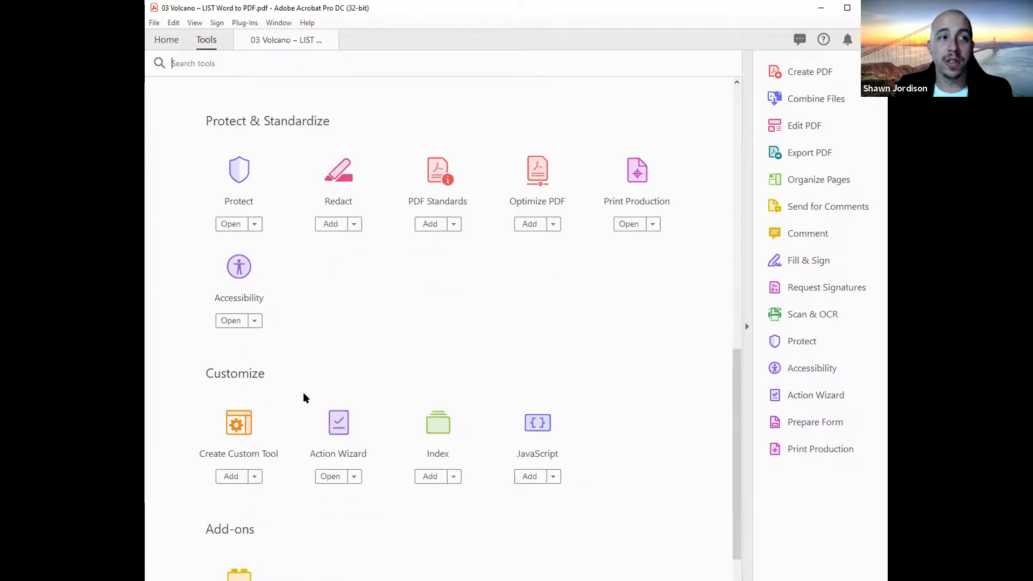
{"action": "left_click", "coordinate": [277, 36]}
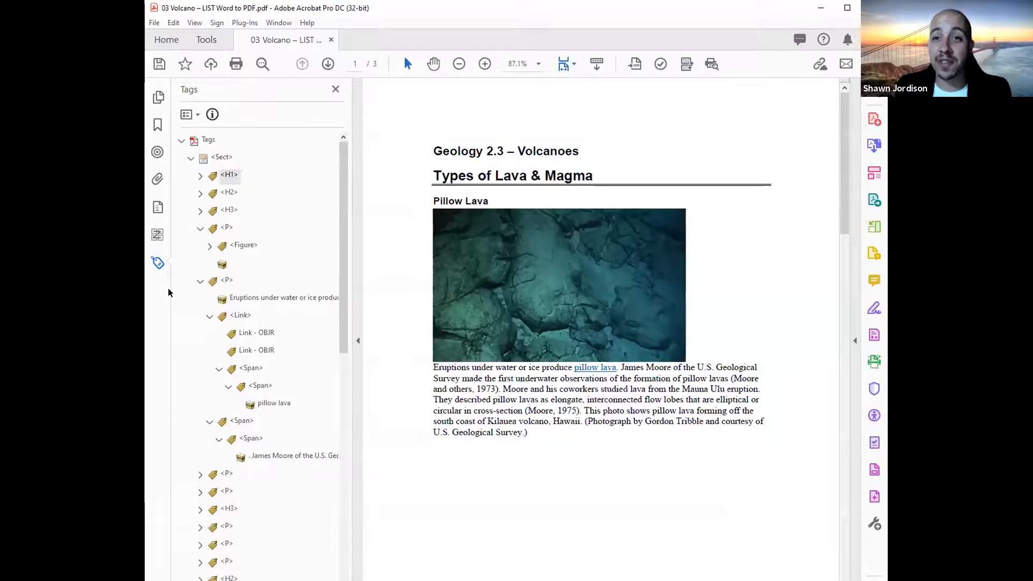
Step: Look up where the Tags panel can be shown, in the navigation pane's list and in the Show/Hide Navigation Panes options
{"action": "left_click_drag", "start_coordinate": [607, 286], "coordinate": [556, 178]}
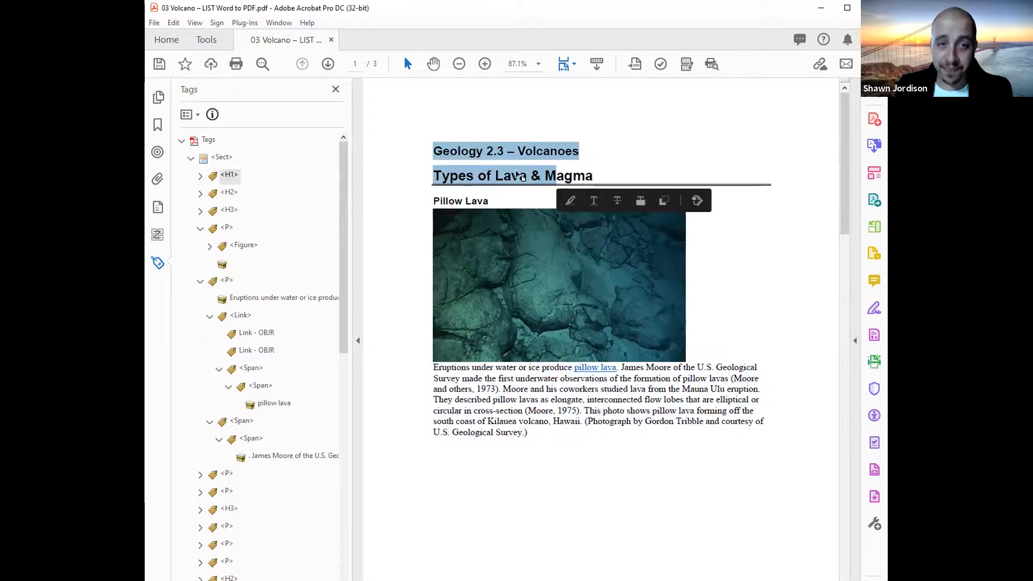
{"action": "right_click", "coordinate": [158, 281]}
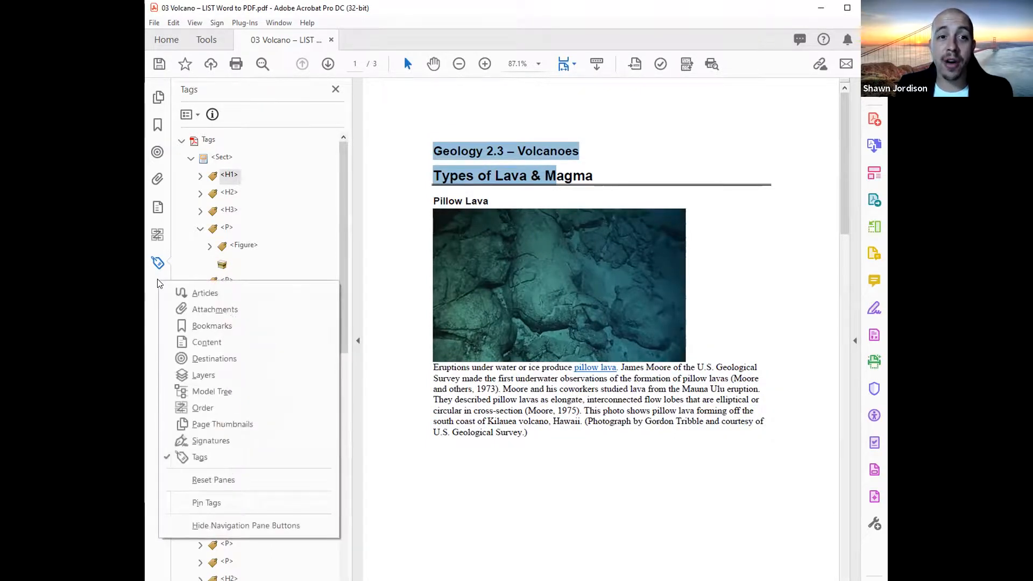
{"action": "left_click", "coordinate": [153, 290]}
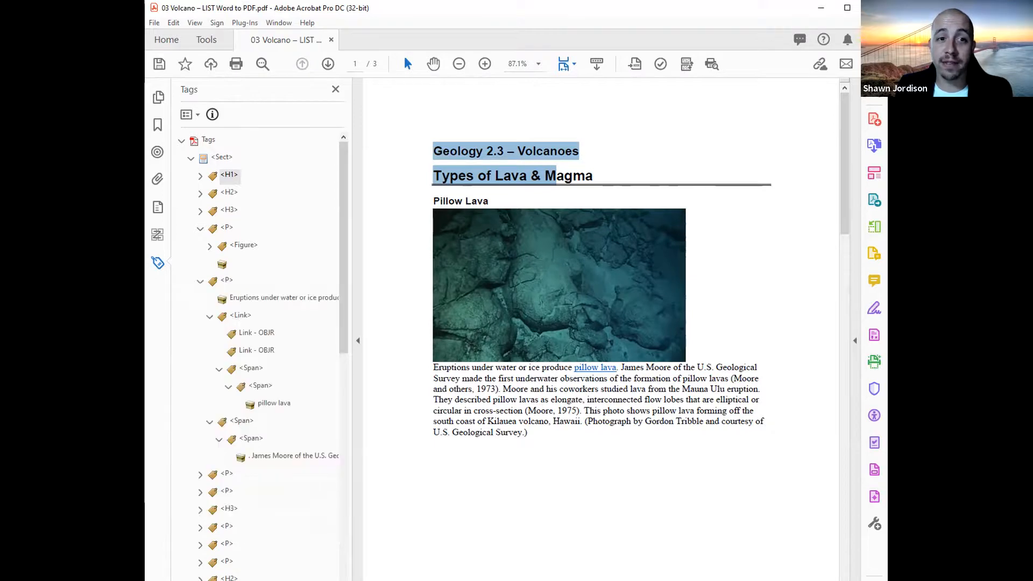
{"action": "right_click", "coordinate": [160, 292]}
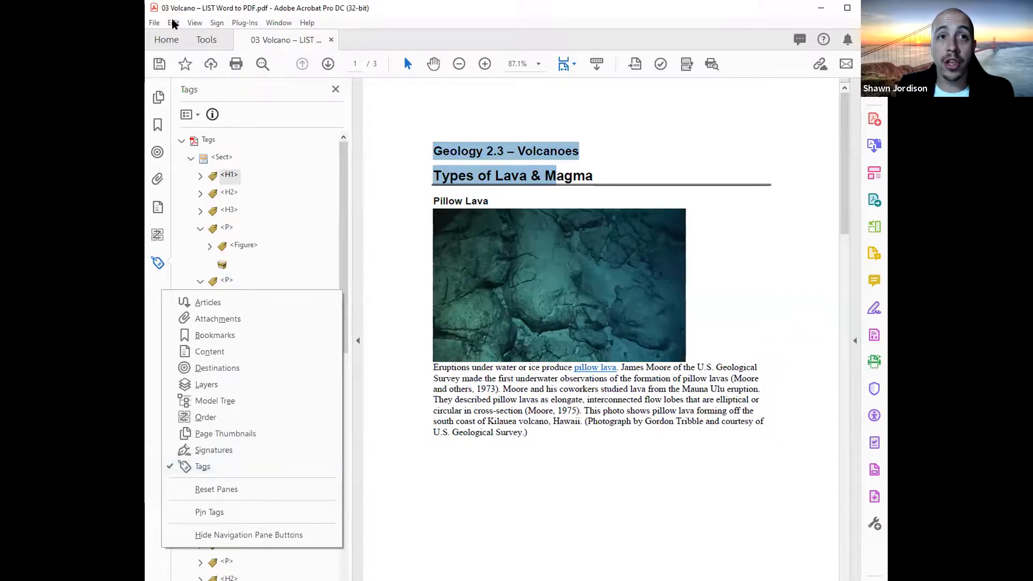
{"action": "left_click", "coordinate": [194, 23]}
{"action": "mouse_move", "coordinate": [261, 143]}
{"action": "mouse_move", "coordinate": [377, 147]}
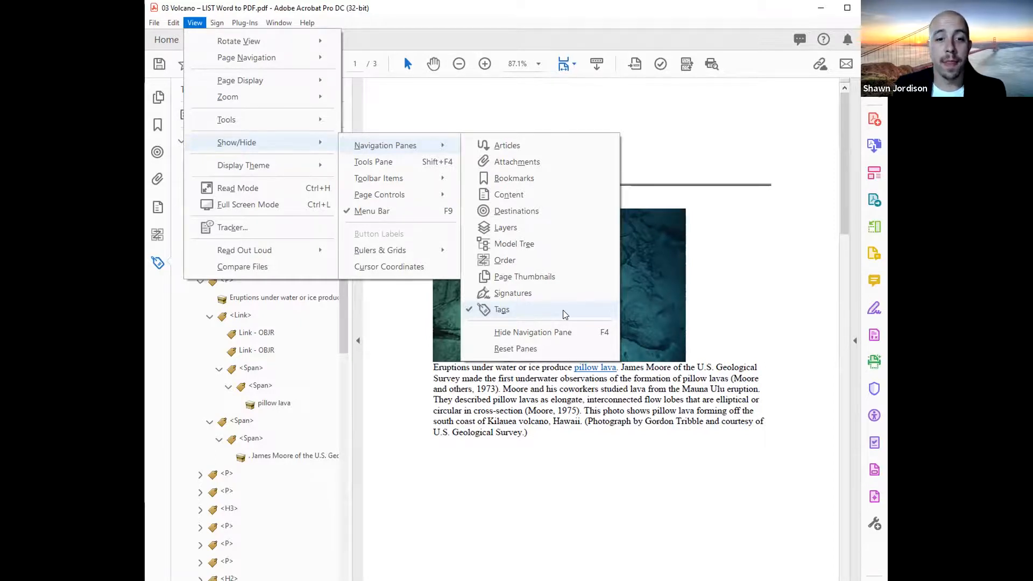
Step: Switch to the presentation and go back to the "Adding the View tags panel" slide
{"action": "key", "text": "alt+Tab"}
{"action": "left_click", "coordinate": [728, 382]}
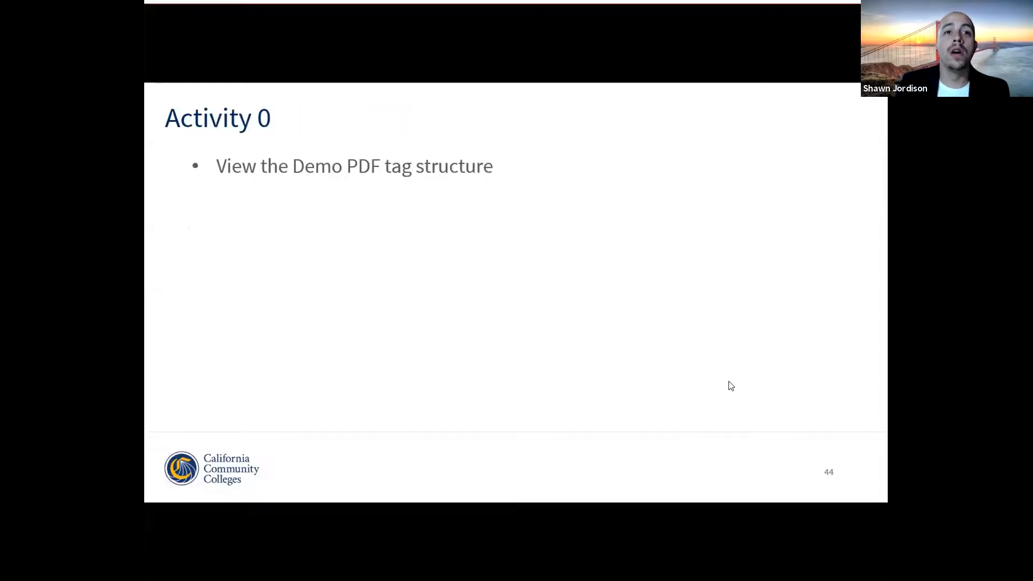
{"action": "key", "text": "Left"}
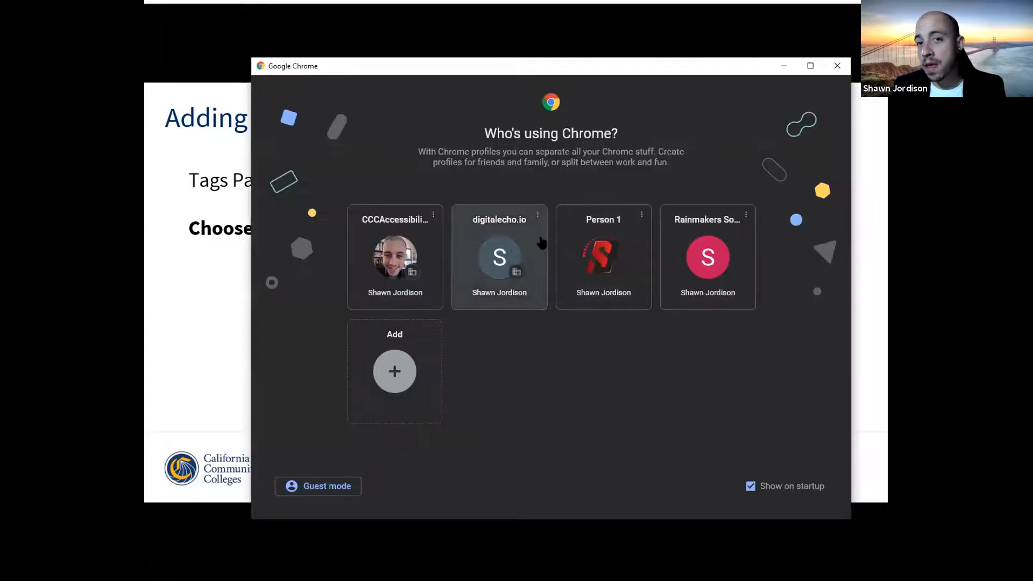
Step: Switch to Chrome with the CCCAccessibility profile and open the Presentations page from the Accessibility Center site's resources
{"action": "left_click", "coordinate": [413, 245]}
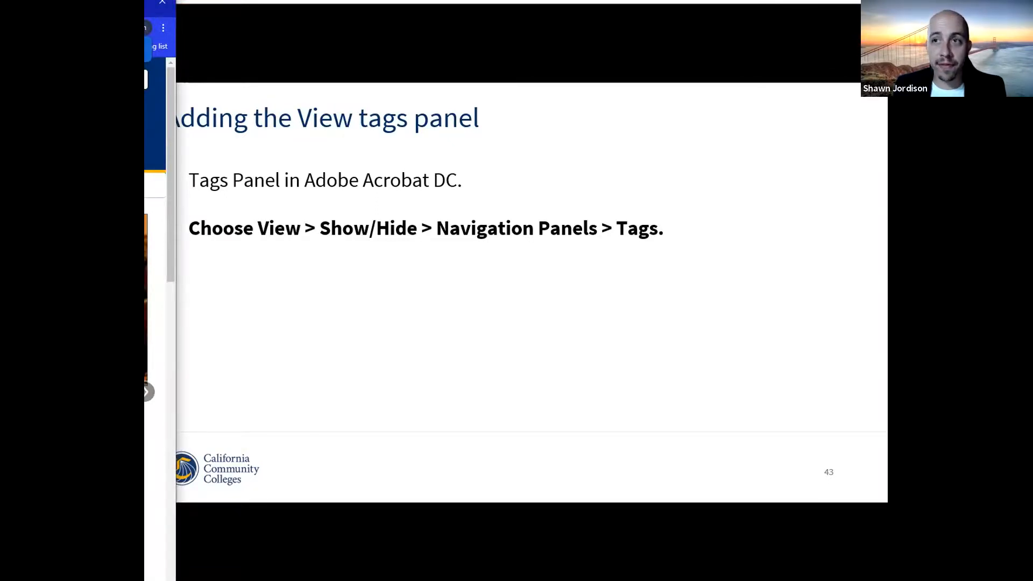
{"action": "left_click_drag", "start_coordinate": [151, 8], "coordinate": [629, 12]}
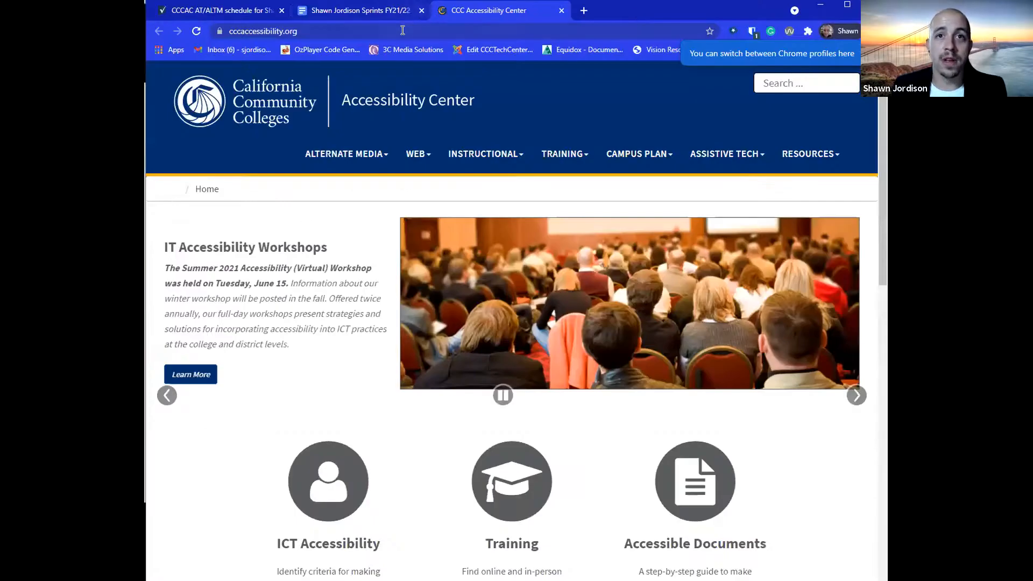
{"action": "left_click", "coordinate": [810, 154]}
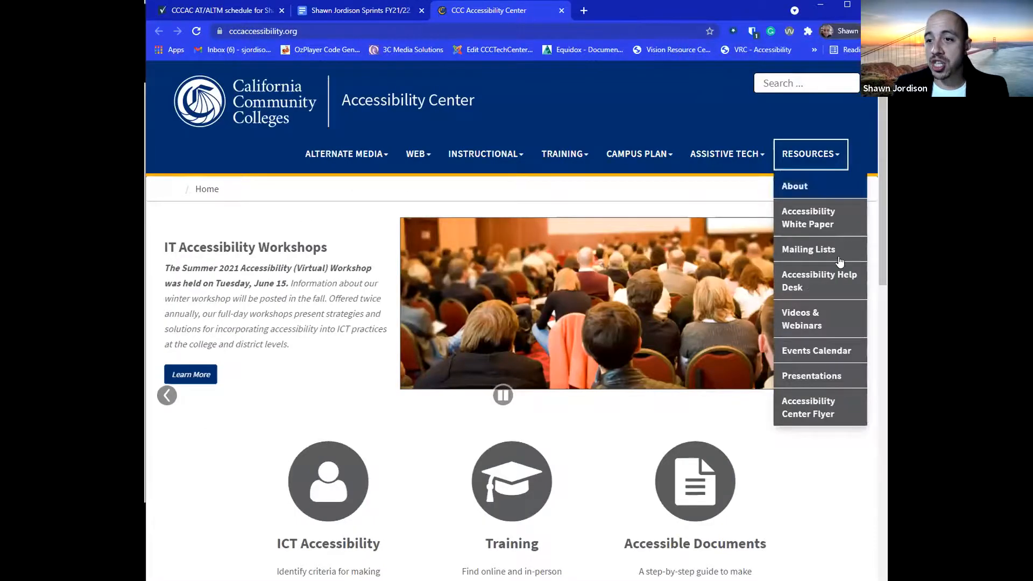
{"action": "left_click", "coordinate": [796, 375]}
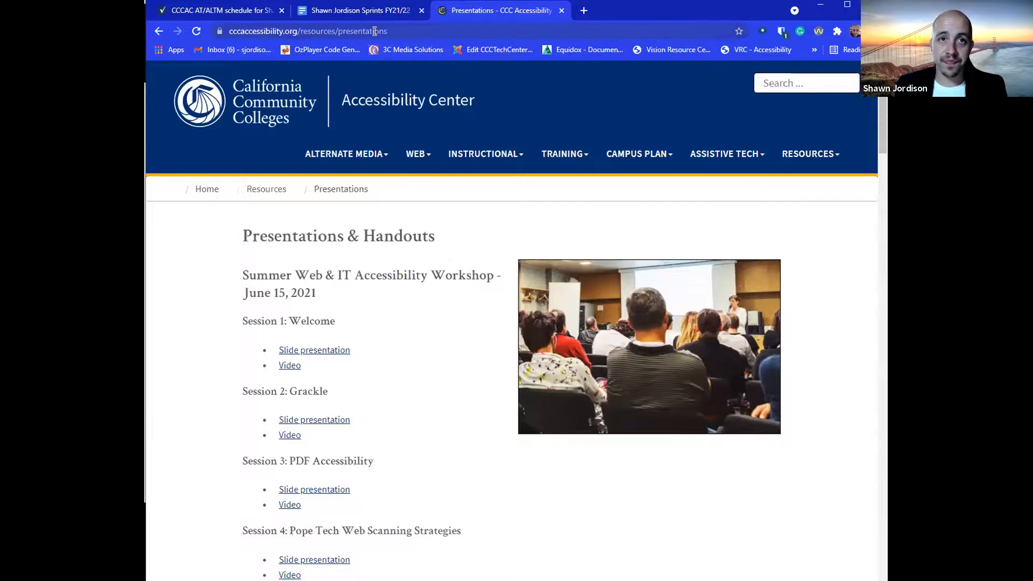
{"action": "left_click", "coordinate": [375, 32]}
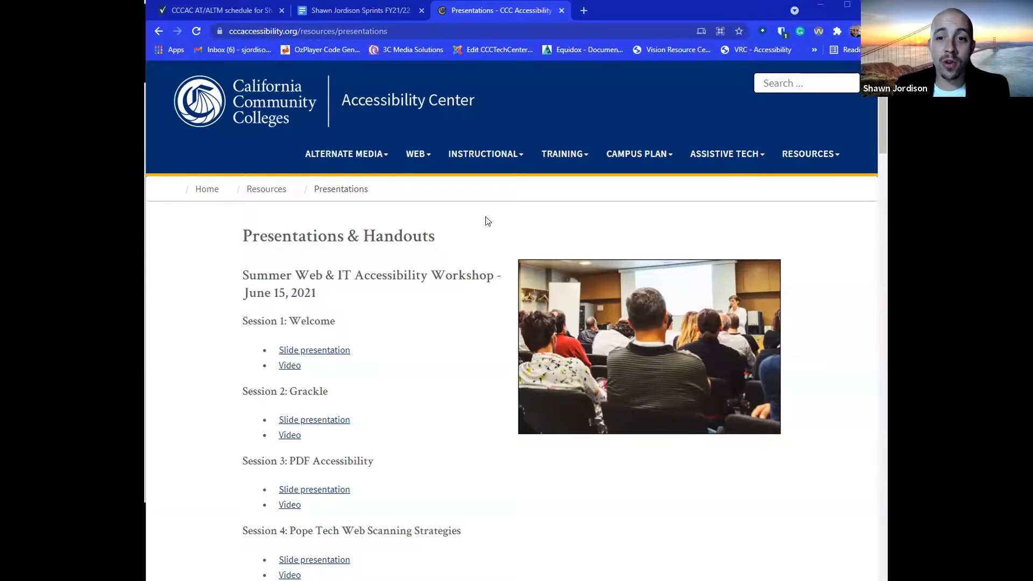
Step: Find the PDF Accessibility section on the Presentations page and highlight its "PDF Accessibility Updated July 2021" entry
{"action": "scroll", "coordinate": [488, 221], "scroll_direction": "down", "scroll_amount": 20}
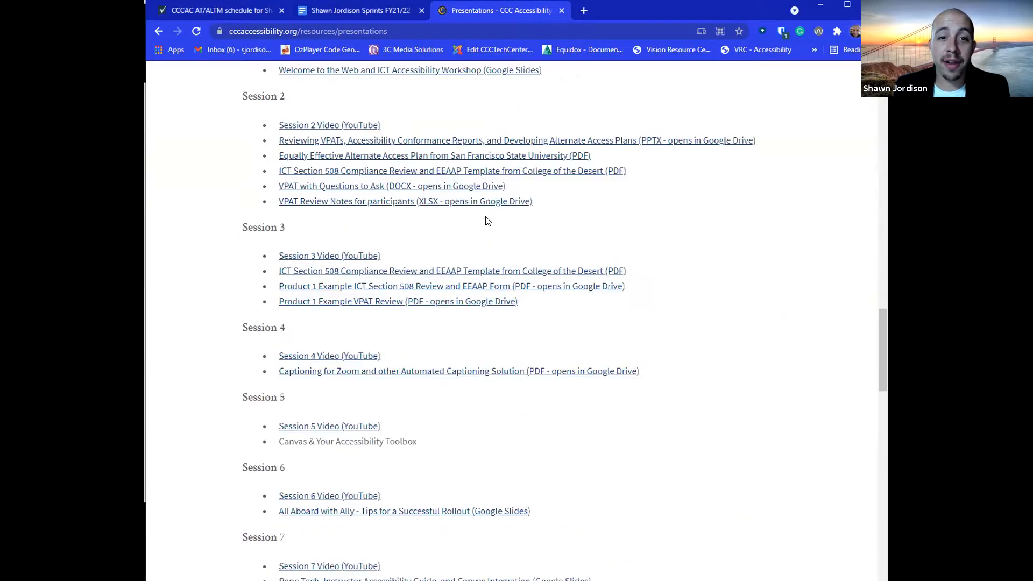
{"action": "scroll", "coordinate": [488, 221], "scroll_direction": "down", "scroll_amount": 11}
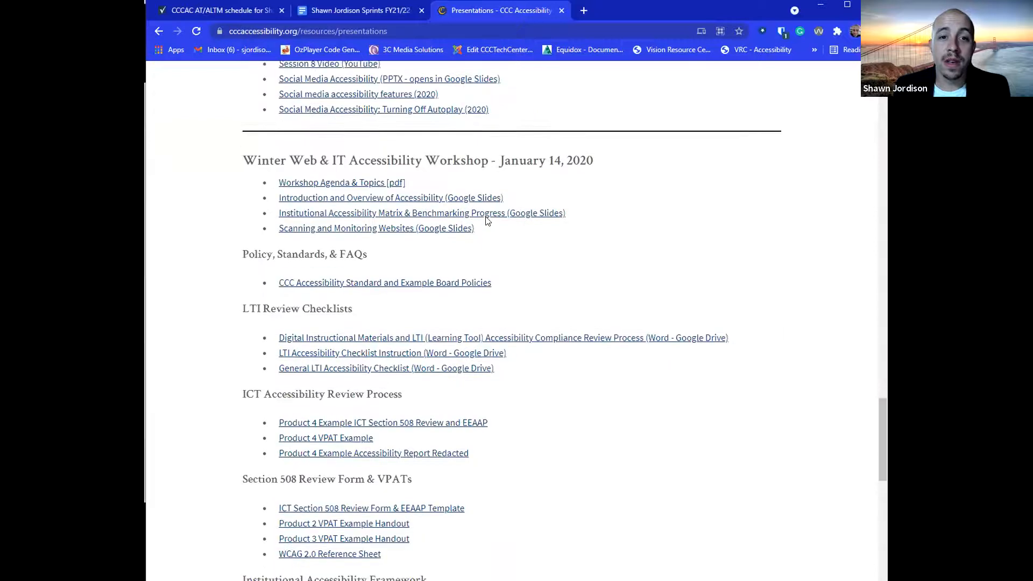
{"action": "scroll", "coordinate": [488, 221], "scroll_direction": "down", "scroll_amount": 4}
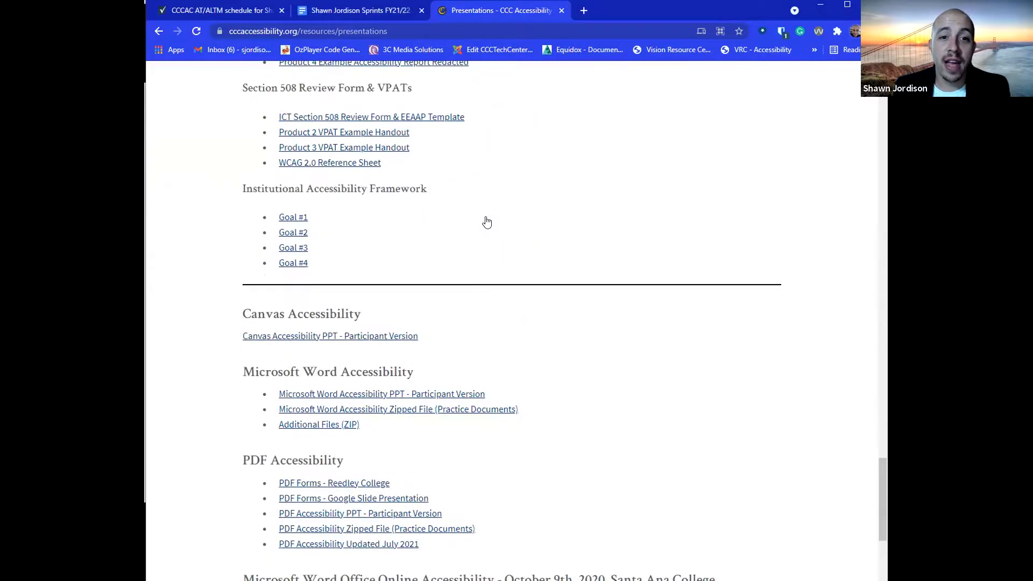
{"action": "scroll", "coordinate": [299, 249], "scroll_direction": "down", "scroll_amount": 4}
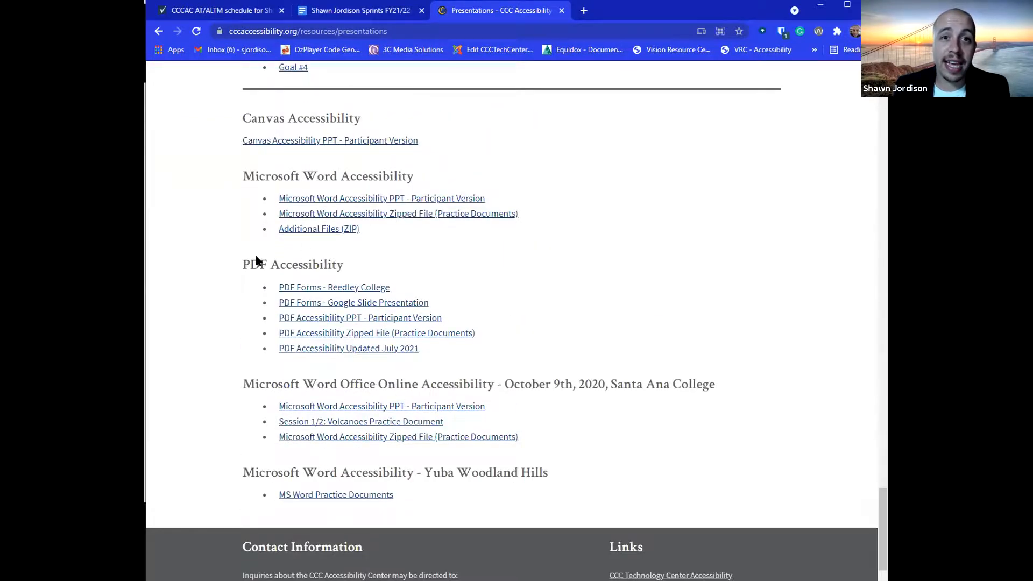
{"action": "scroll", "coordinate": [257, 261], "scroll_direction": "down", "scroll_amount": 3}
{"action": "left_click_drag", "start_coordinate": [419, 200], "coordinate": [285, 203]}
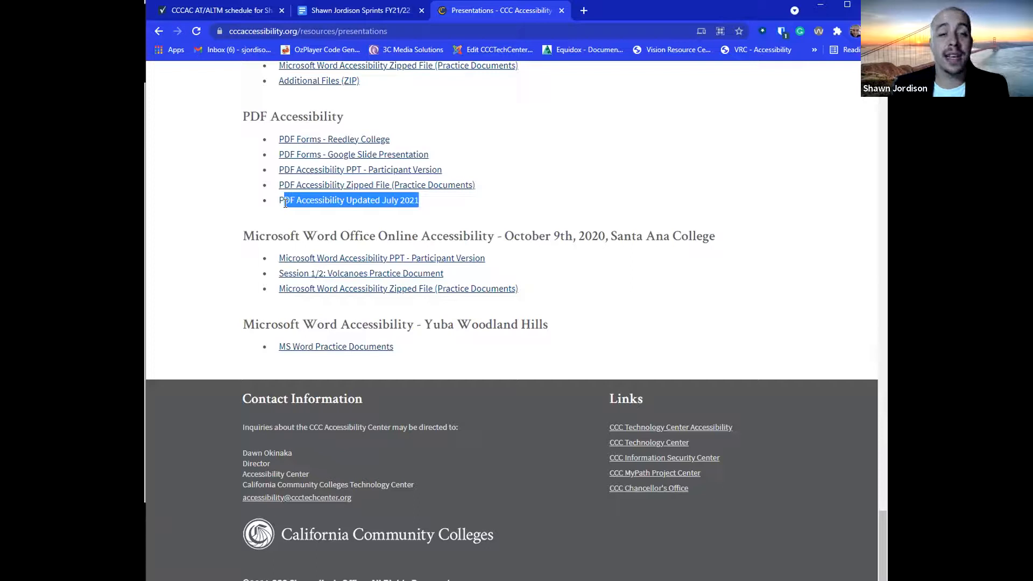
{"action": "left_click_drag", "start_coordinate": [285, 204], "coordinate": [175, 235]}
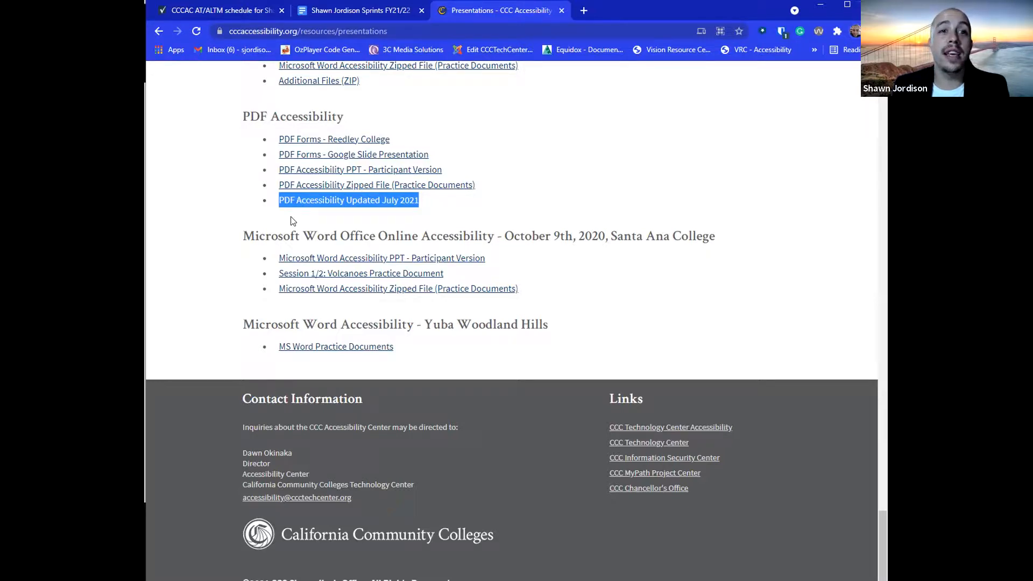
Step: Open the "PDF Accessibility Updated July 2021" link, download 2021JunePDFAccessibilityTraining.zip and select the page's address
{"action": "left_click", "coordinate": [354, 200]}
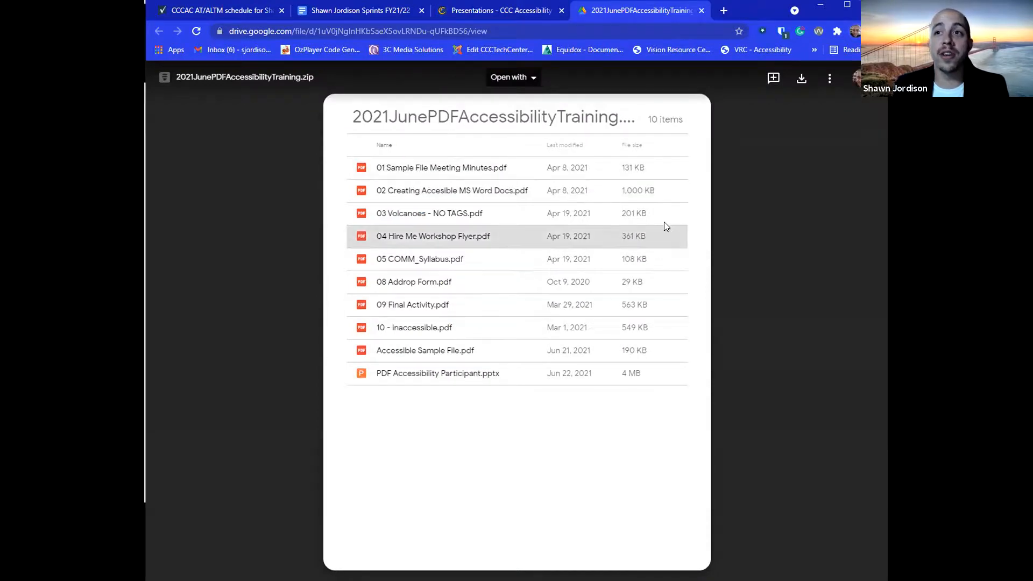
{"action": "left_click", "coordinate": [801, 82]}
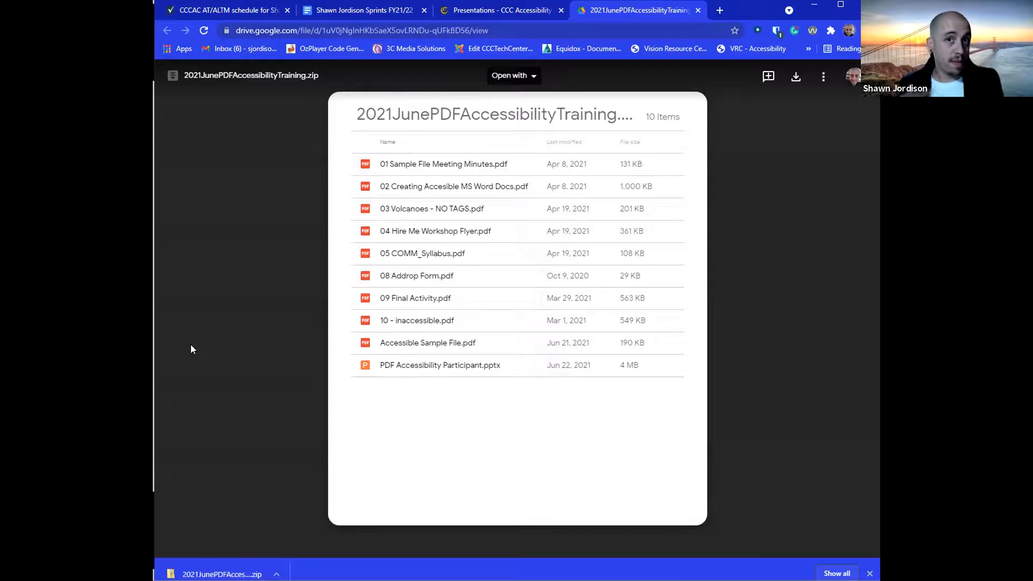
{"action": "left_click", "coordinate": [347, 30]}
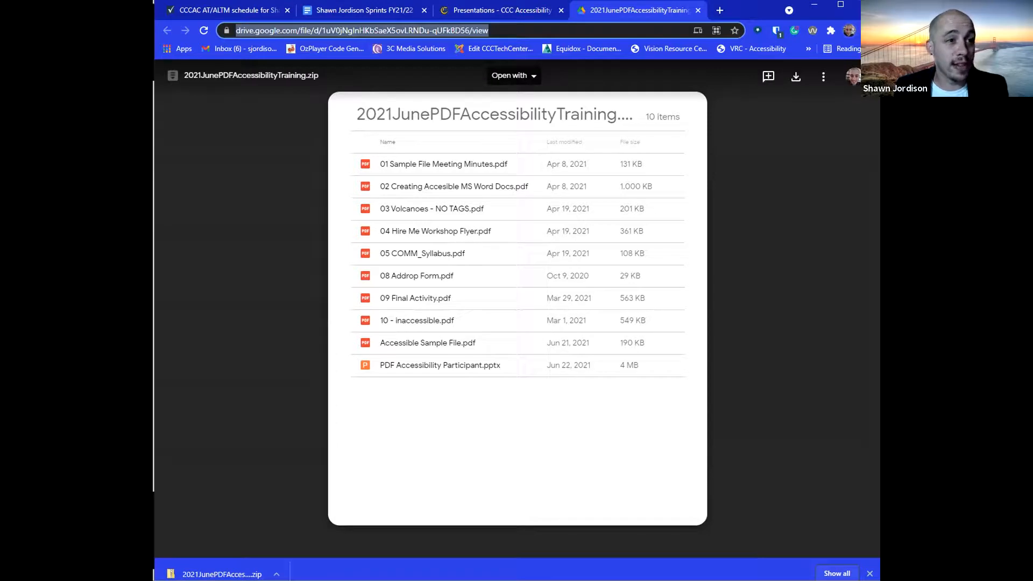
{"action": "key", "text": "alt+Tab"}
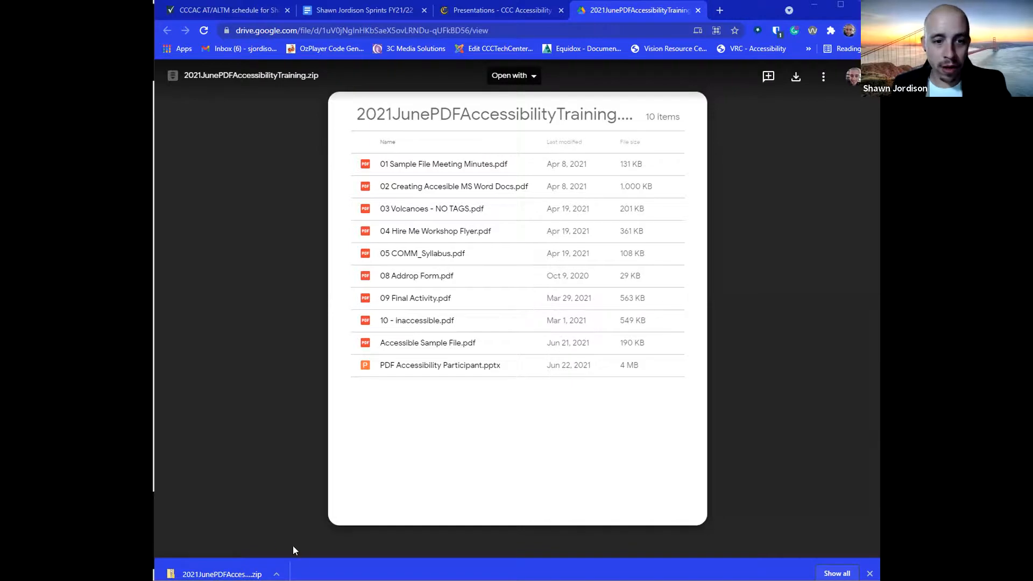
Step: Extract the downloaded 2021JunePDFAccessibilityTraining.zip into its own folder in Downloads, with the extracted files shown on completion
{"action": "left_click", "coordinate": [276, 574]}
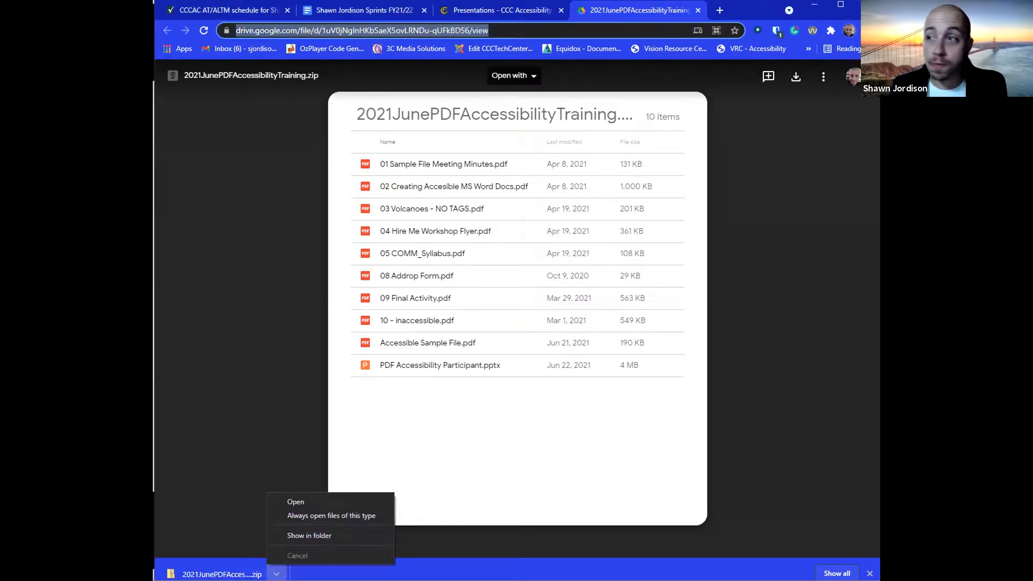
{"action": "left_click", "coordinate": [309, 536]}
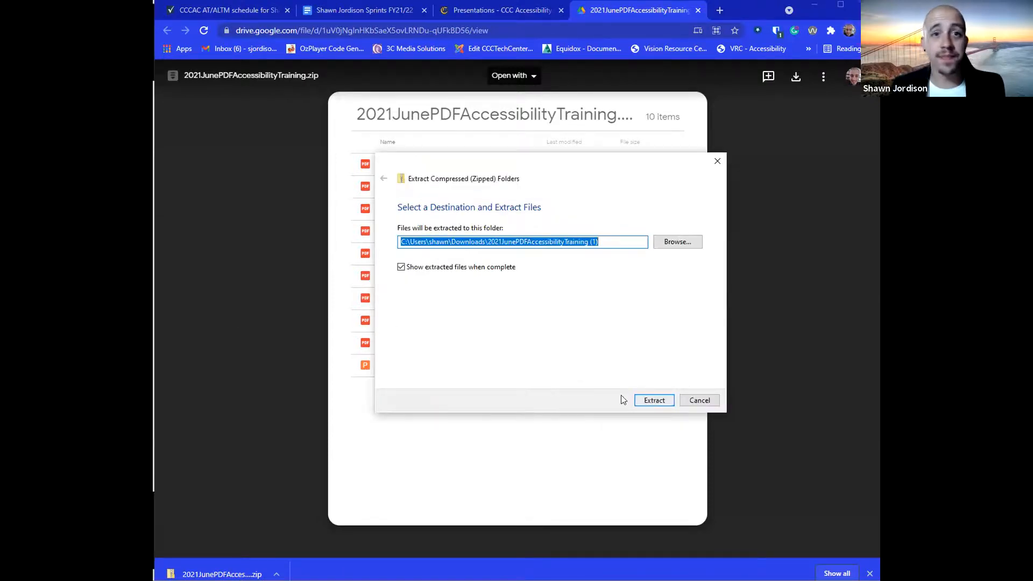
{"action": "left_click", "coordinate": [654, 400]}
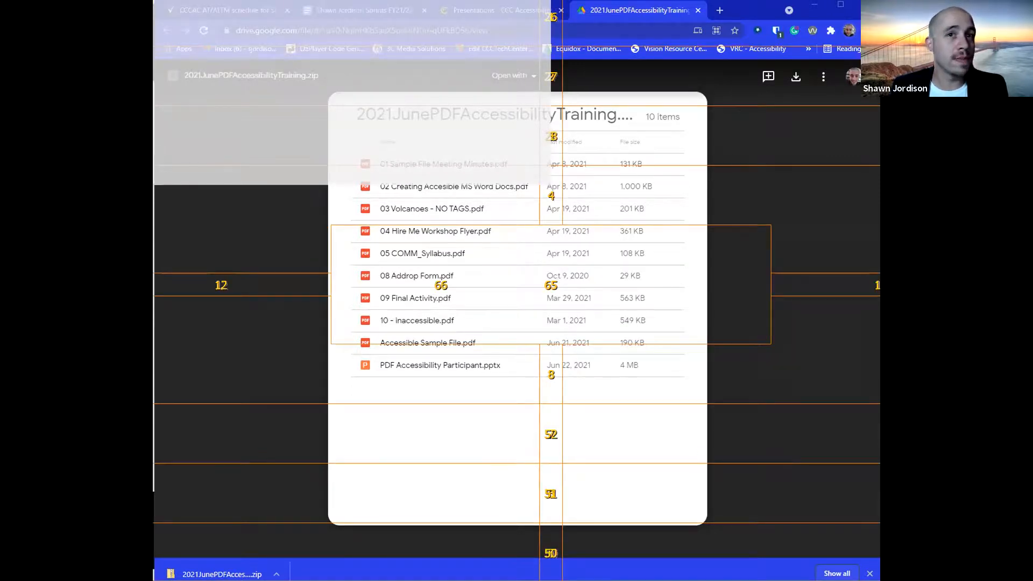
{"action": "left_click_drag", "start_coordinate": [217, 52], "coordinate": [218, 52]}
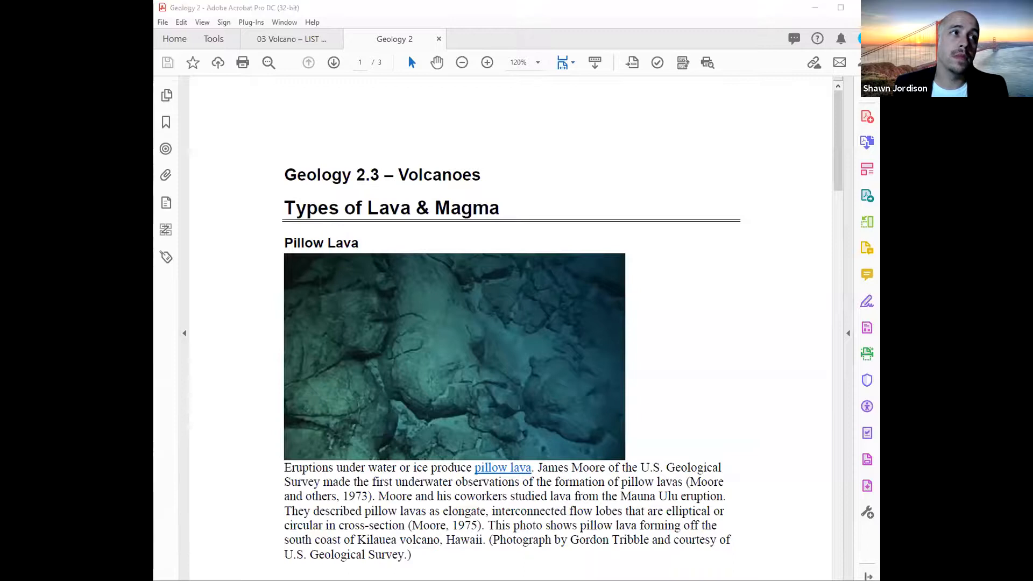
Step: Show the Geology 2 PDF's tags in Acrobat and step through them to the pillow lava Link inside the first paragraph
{"action": "left_click", "coordinate": [165, 257]}
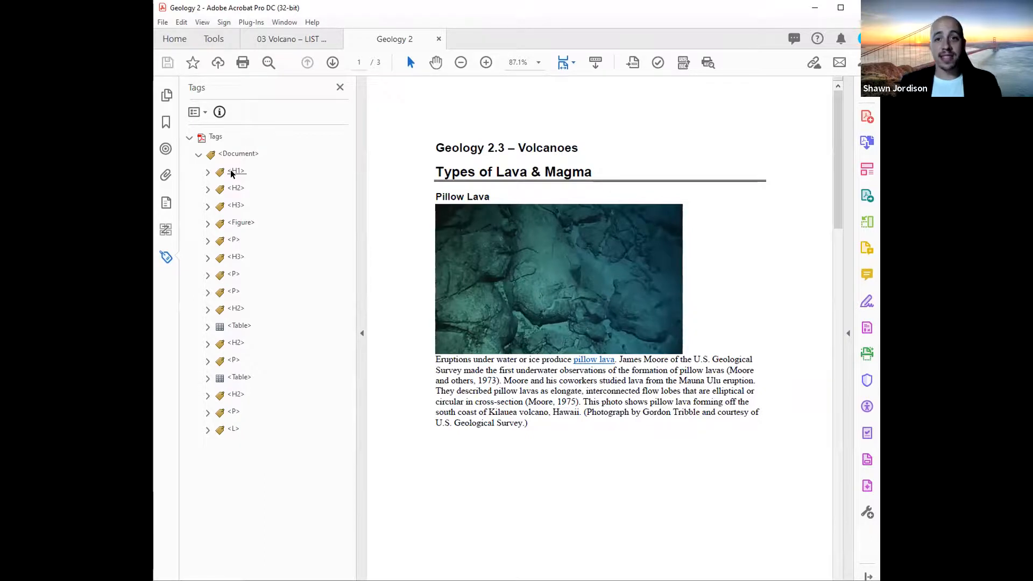
{"action": "left_click", "coordinate": [234, 206]}
{"action": "left_click_drag", "start_coordinate": [235, 224], "coordinate": [233, 165]}
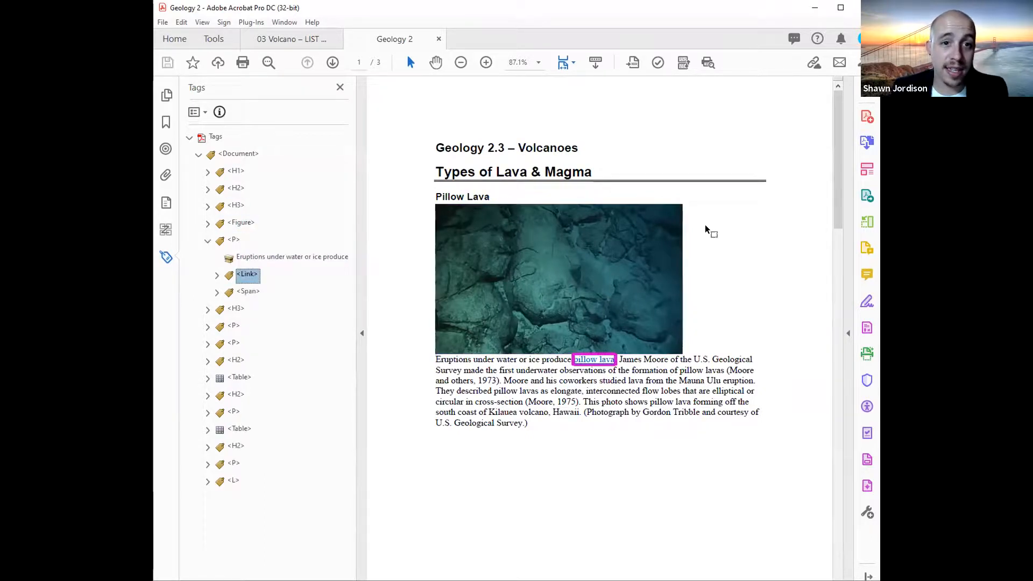
{"action": "key", "text": "Right"}
{"action": "key", "text": "Down"}
{"action": "key", "text": "Down"}
{"action": "key", "text": "Down"}
{"action": "key", "text": "Down"}
{"action": "key", "text": "Right"}
{"action": "key", "text": "Down"}
{"action": "key", "text": "Down"}
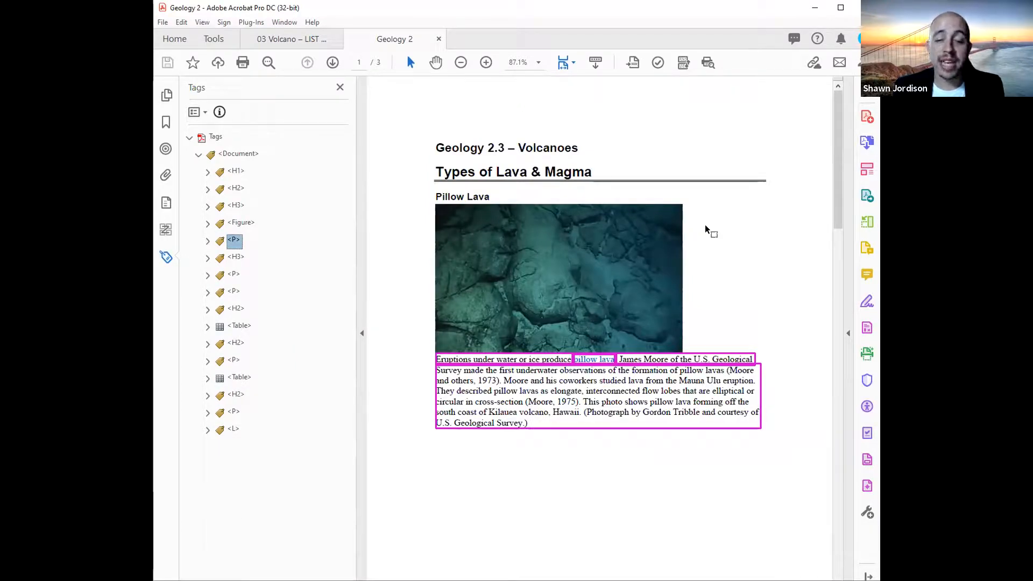
Step: Step back up the tag tree from the pillow lava paragraph to the H1 tag of the Geology 2.3 – Volcanoes title
{"action": "key", "text": "Up"}
{"action": "key", "text": "Up"}
{"action": "key", "text": "Up"}
{"action": "key", "text": "Up"}
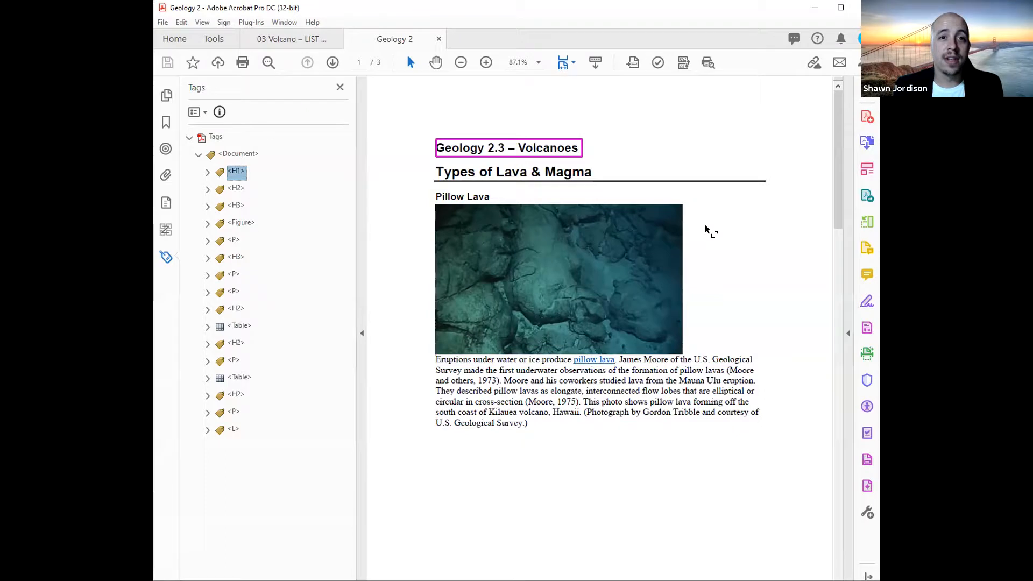
{"action": "key", "text": "Up"}
{"action": "key", "text": "Down"}
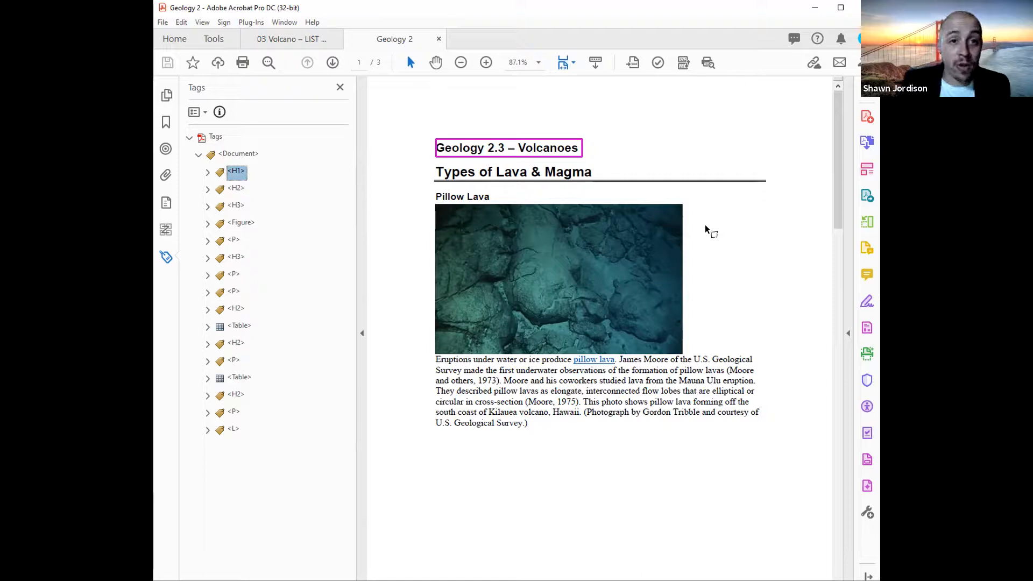
Step: Expand the H1 and first H2 tags and walk the tag tree down to the paragraph describing Aa lava
{"action": "key", "text": "Right"}
{"action": "key", "text": "Down"}
{"action": "key", "text": "Down"}
{"action": "key", "text": "Right"}
{"action": "key", "text": "Down"}
{"action": "key", "text": "Down"}
{"action": "key", "text": "Down"}
{"action": "key", "text": "Down"}
{"action": "key", "text": "Down"}
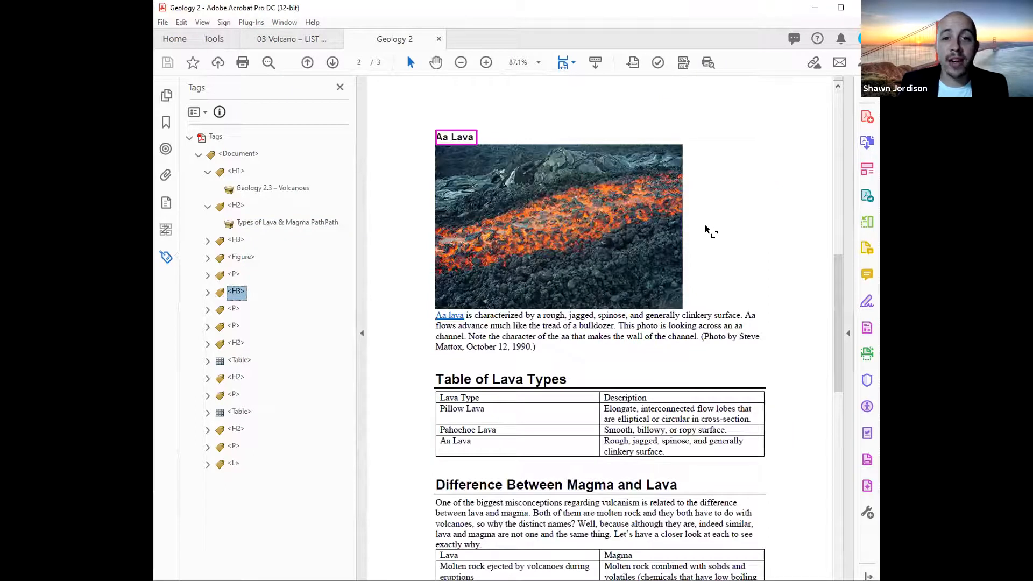
{"action": "key", "text": "Down"}
{"action": "key", "text": "Down"}
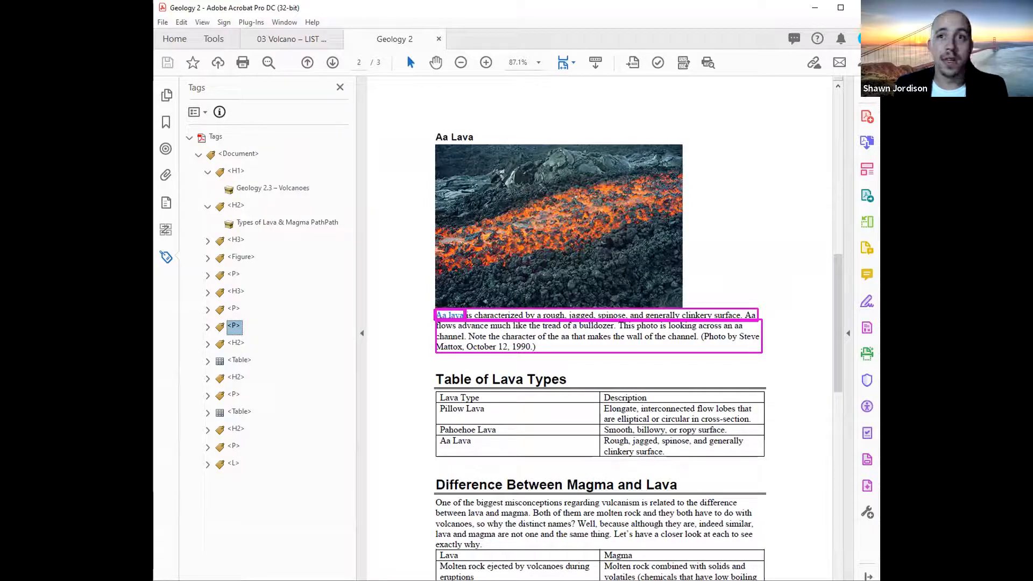
Step: Switch to the other Acrobat window with the Geology 2 PDF and check its heading bookmarks
{"action": "key", "text": "alt+Tab"}
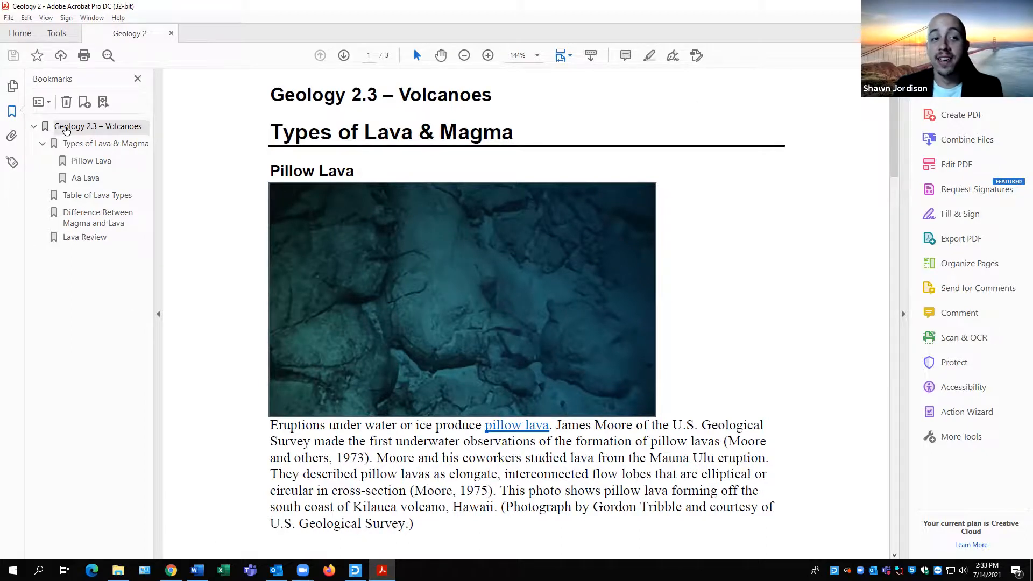
{"action": "left_click", "coordinate": [10, 113]}
{"action": "left_click", "coordinate": [10, 113]}
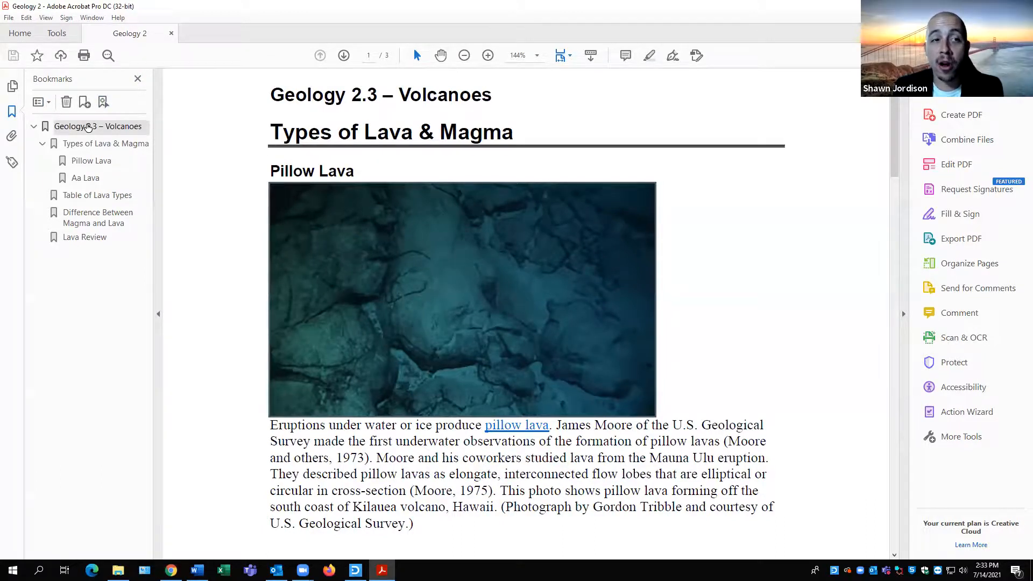
Step: Show the tag tree of the Geology 2 PDF in place of its bookmarks
{"action": "left_click", "coordinate": [12, 162]}
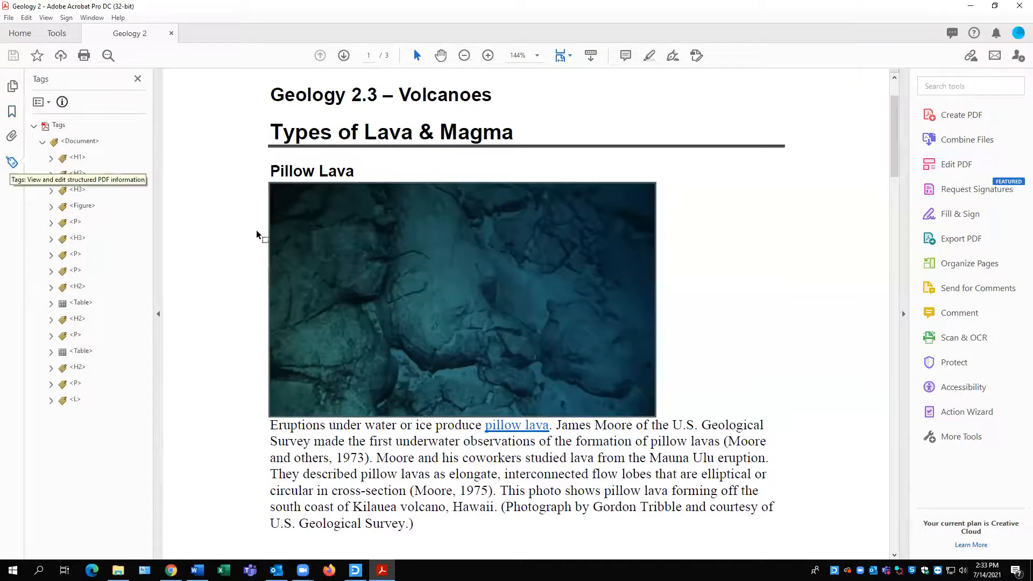
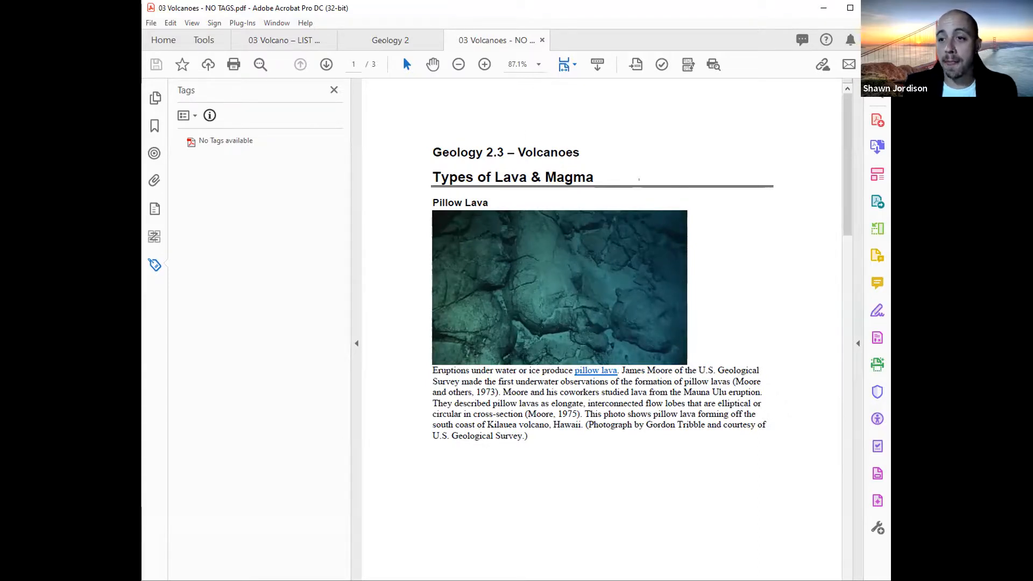
Step: Start the Make Accessible action from the Action Wizard on 03 Volcanoes - NO TAGS.pdf
{"action": "left_click", "coordinate": [858, 396]}
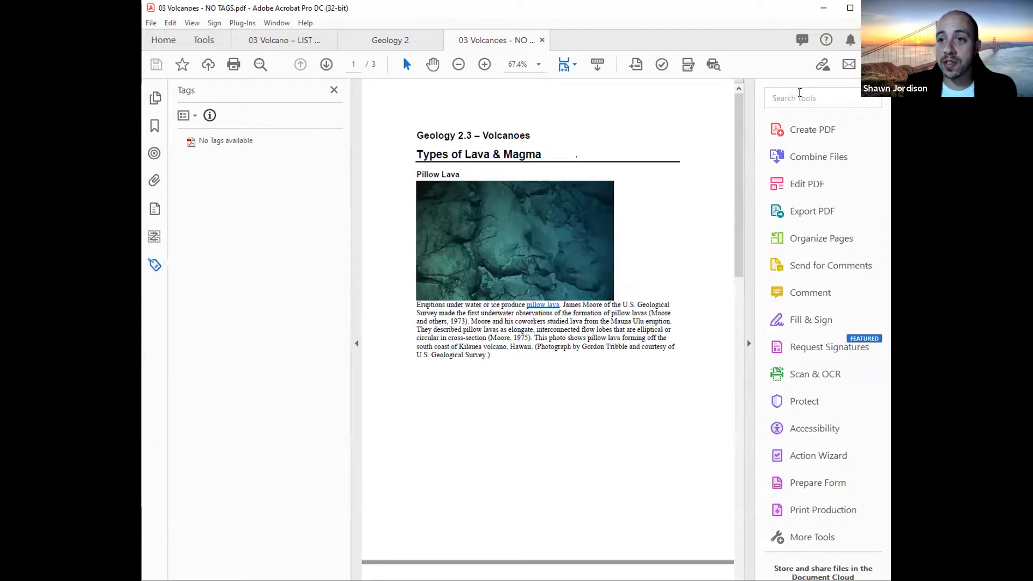
{"action": "left_click", "coordinate": [818, 456]}
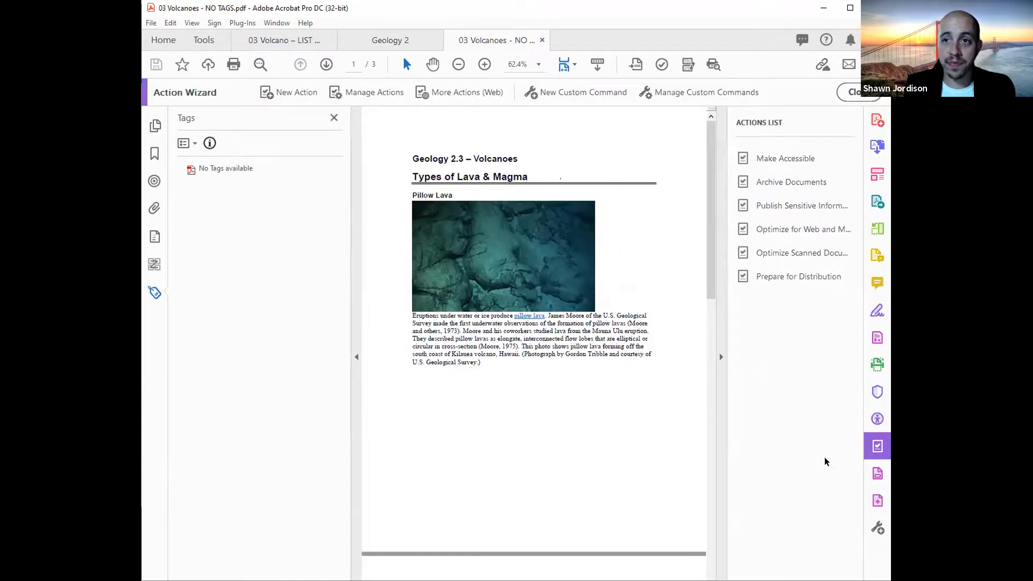
{"action": "left_click", "coordinate": [788, 162]}
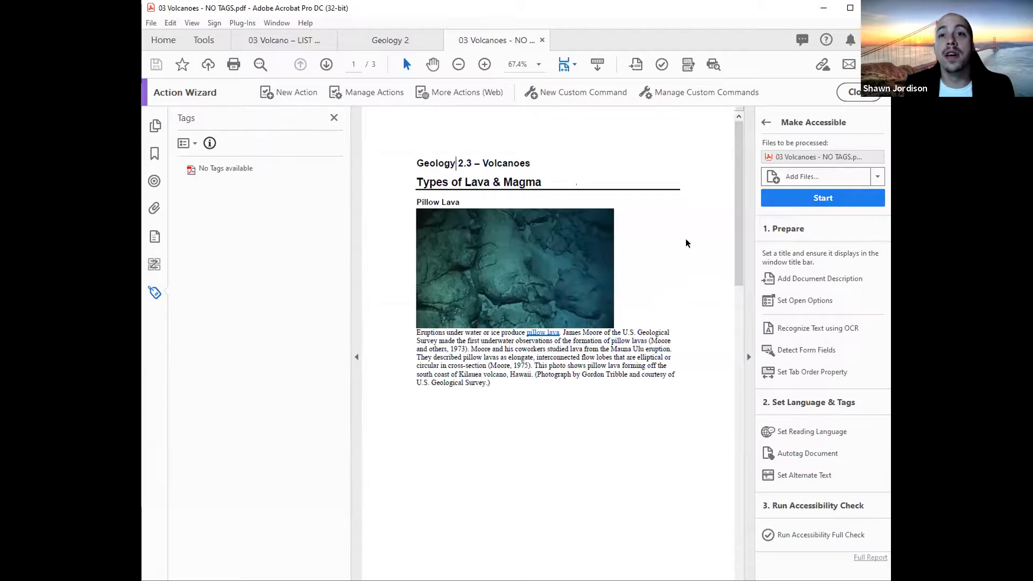
{"action": "left_click", "coordinate": [804, 199]}
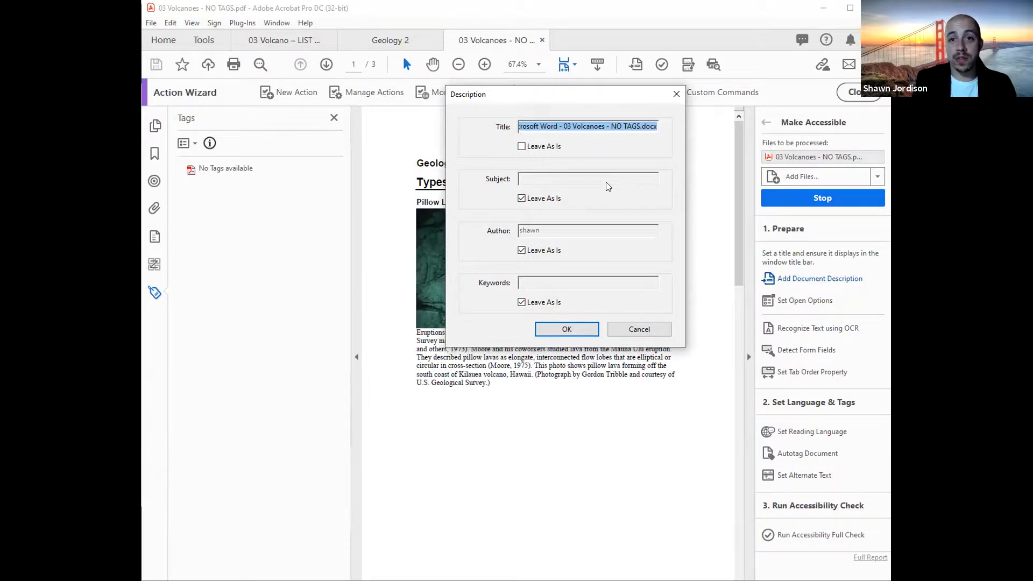
Step: Fill in the document description with title Volcanoes, subject Geology, the author's full name and keyword Volcano
{"action": "type", "text": "Volcanoes"}
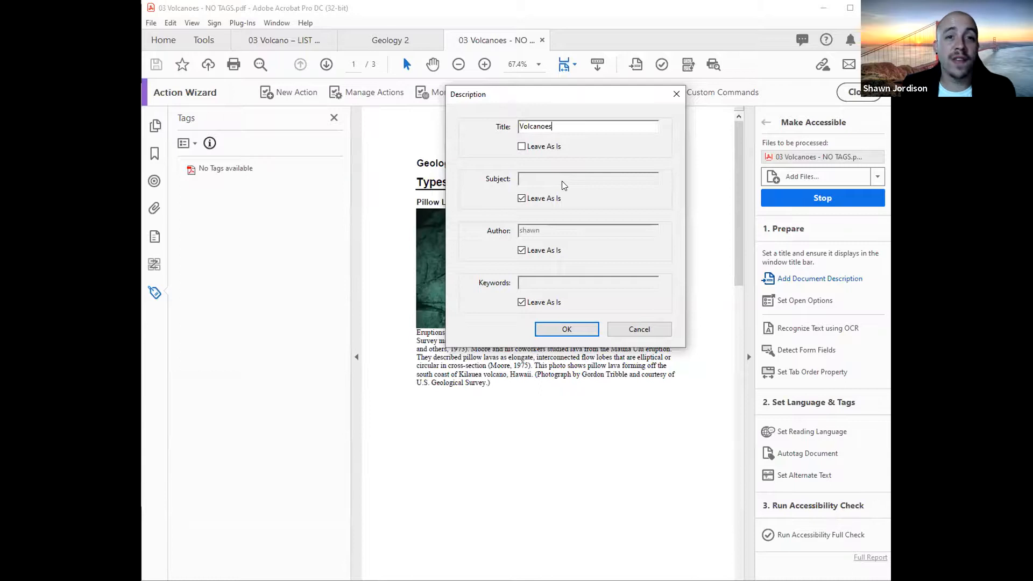
{"action": "left_click", "coordinate": [521, 199]}
{"action": "left_click", "coordinate": [524, 180]}
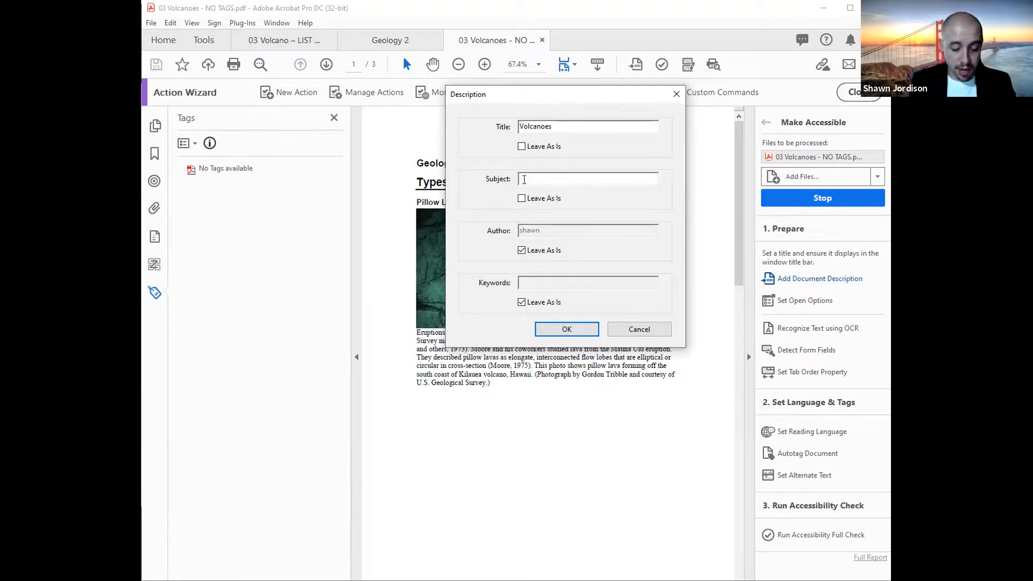
{"action": "type", "text": "Geology"}
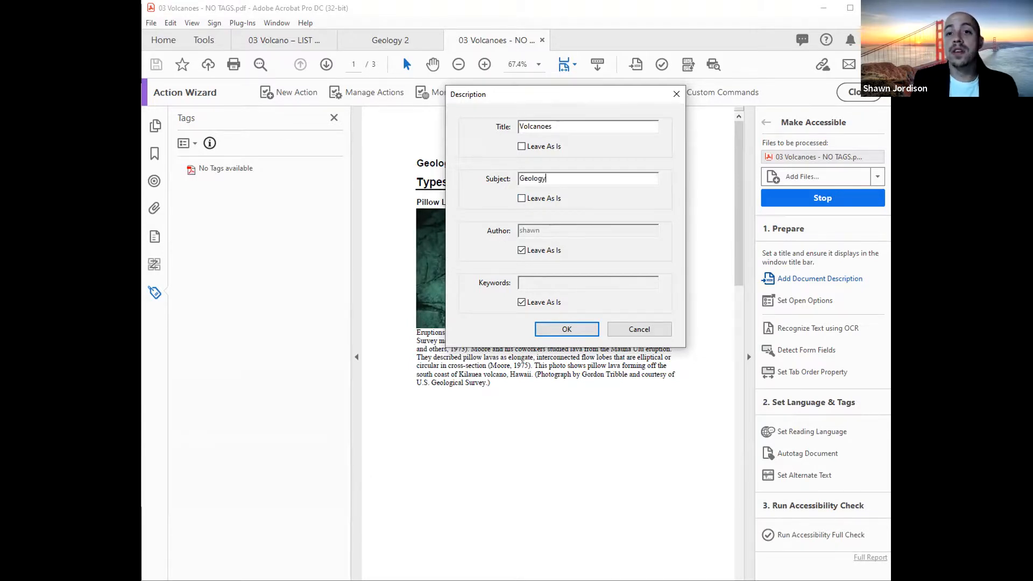
{"action": "left_click", "coordinate": [522, 251]}
{"action": "type", "text": "Shawn "}
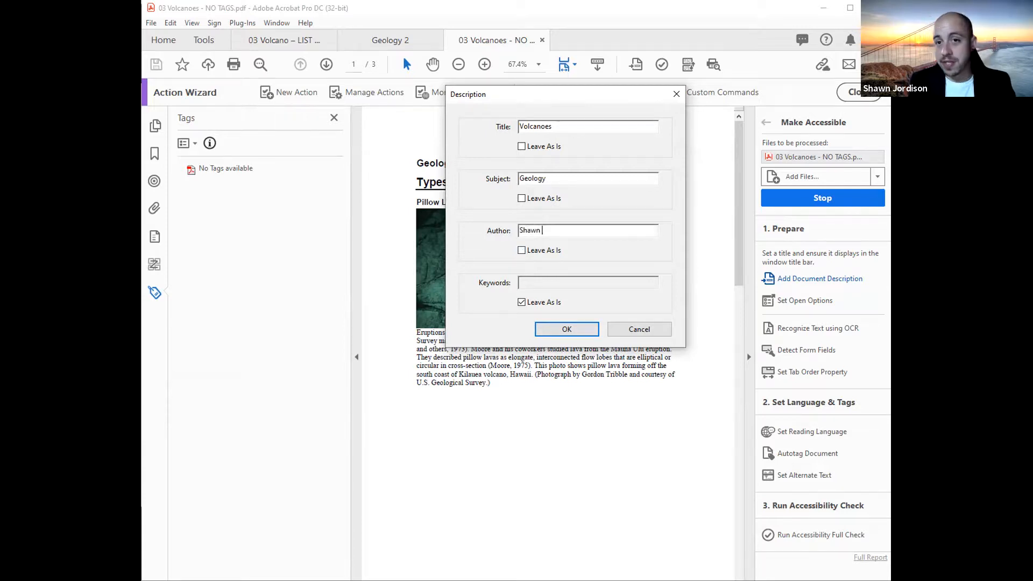
{"action": "type", "text": "Jordison"}
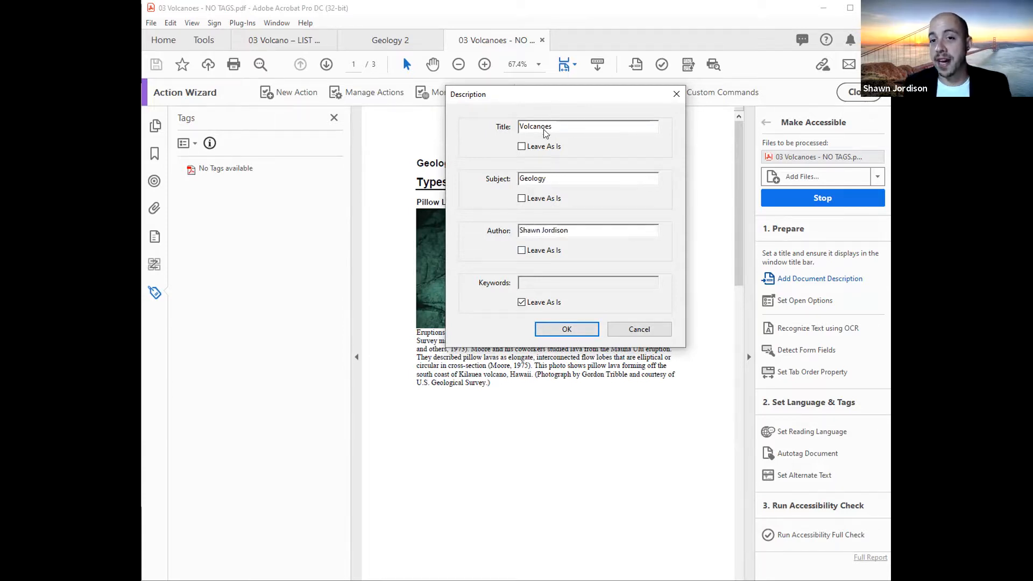
{"action": "left_click", "coordinate": [521, 301]}
{"action": "type", "text": "Volcano"}
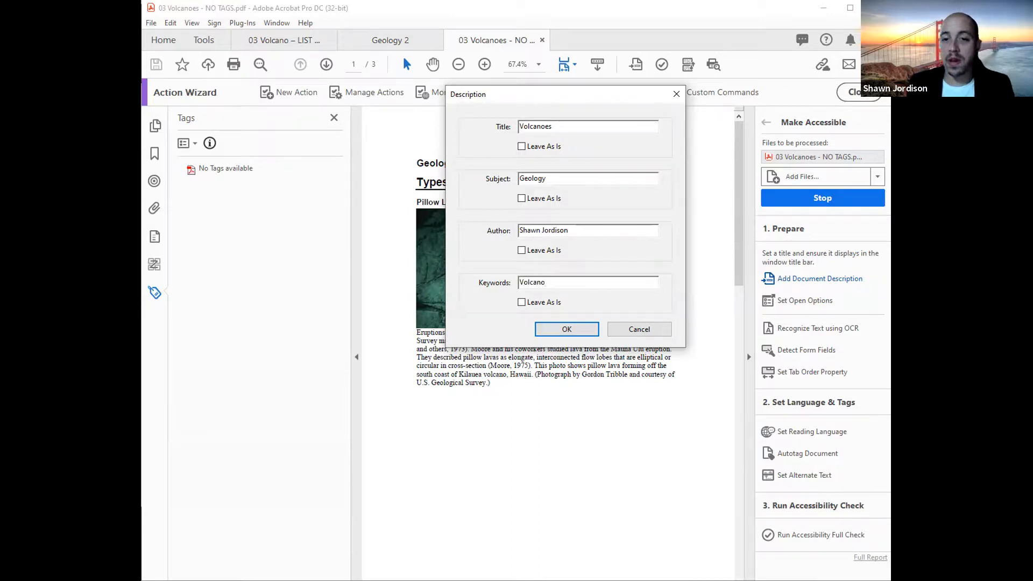
{"action": "left_click", "coordinate": [579, 326]}
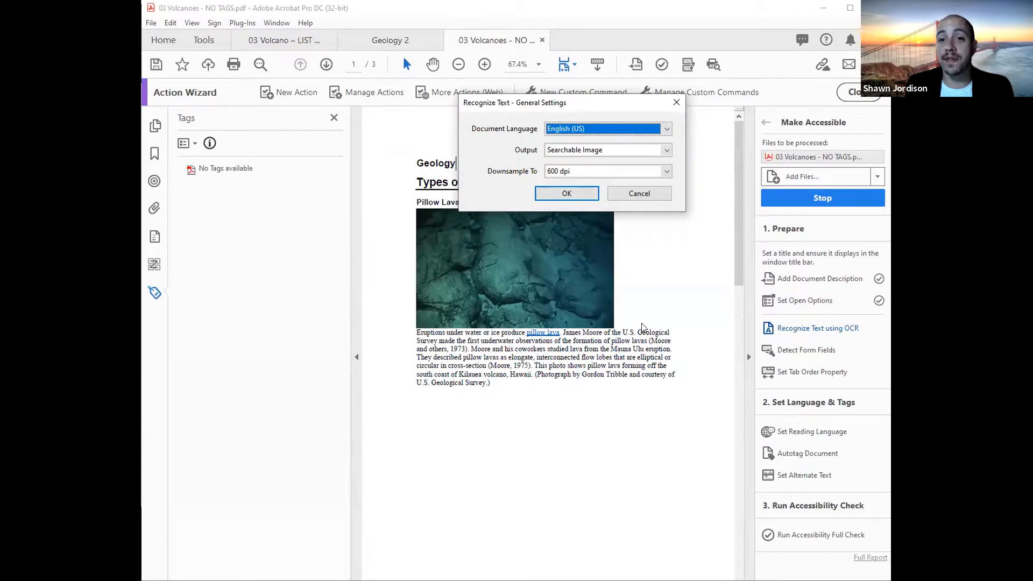
Step: Accept text recognition as English (US), Searchable Image at 600 dpi, and skip form field detection
{"action": "left_click", "coordinate": [572, 169]}
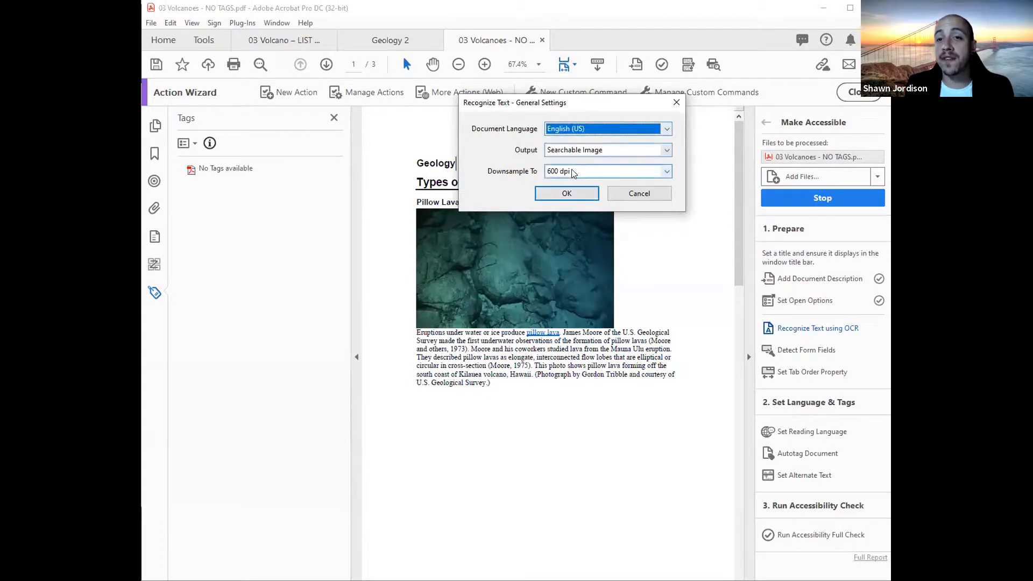
{"action": "left_click", "coordinate": [552, 194]}
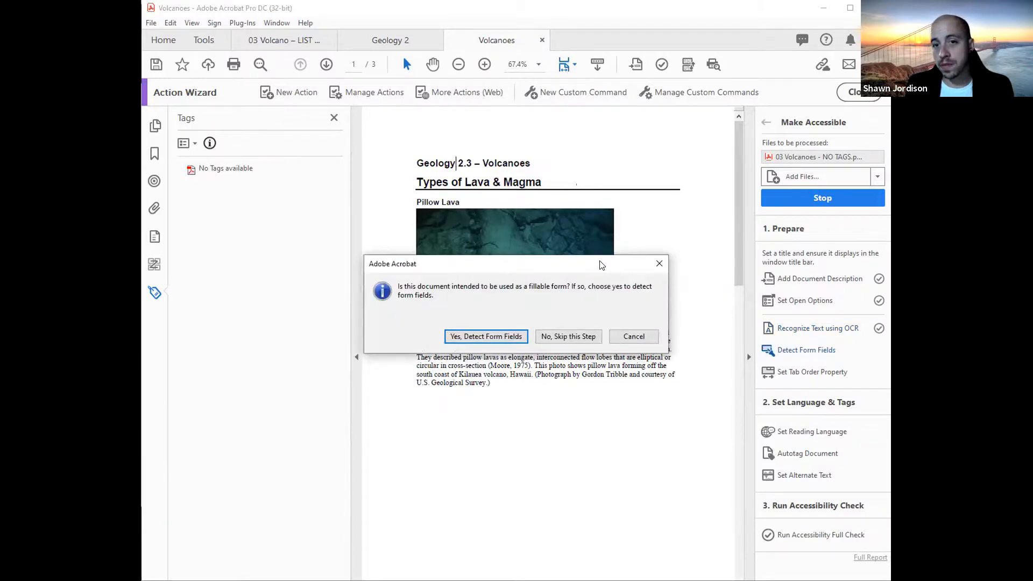
{"action": "left_click_drag", "start_coordinate": [601, 262], "coordinate": [643, 79]}
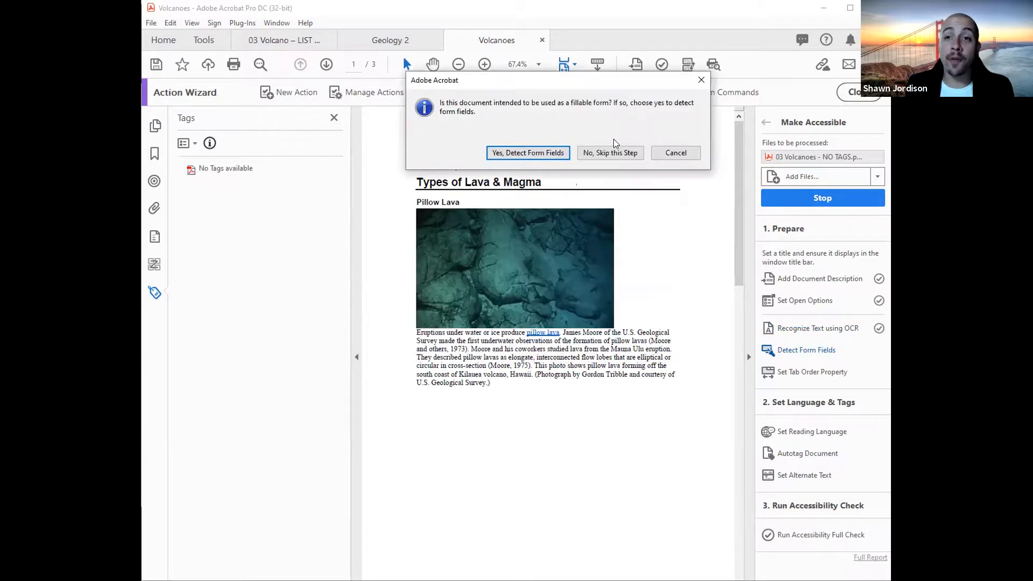
{"action": "left_click", "coordinate": [590, 153]}
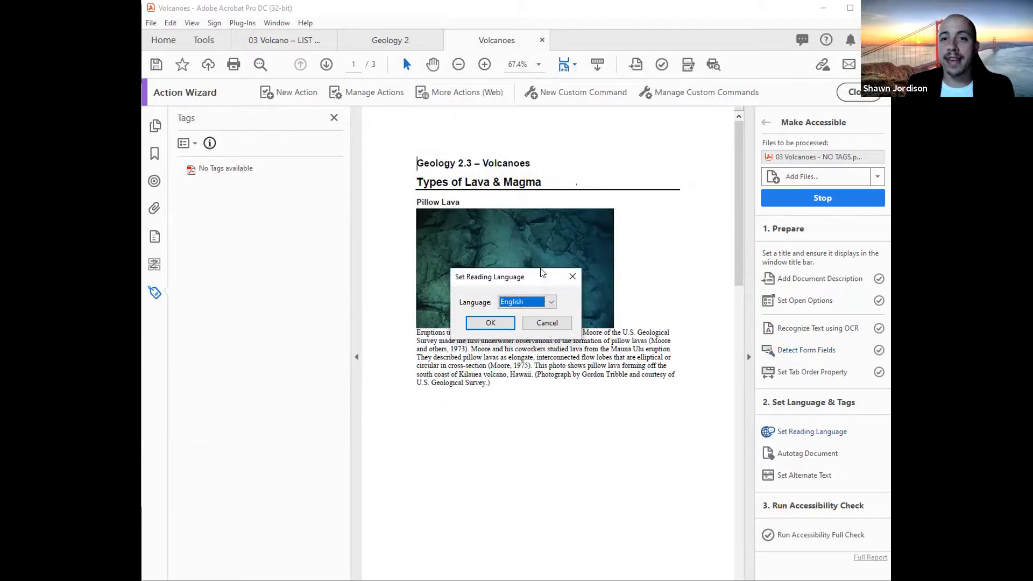
Step: Set the document's reading language to English
{"action": "left_click_drag", "start_coordinate": [542, 273], "coordinate": [552, 95]}
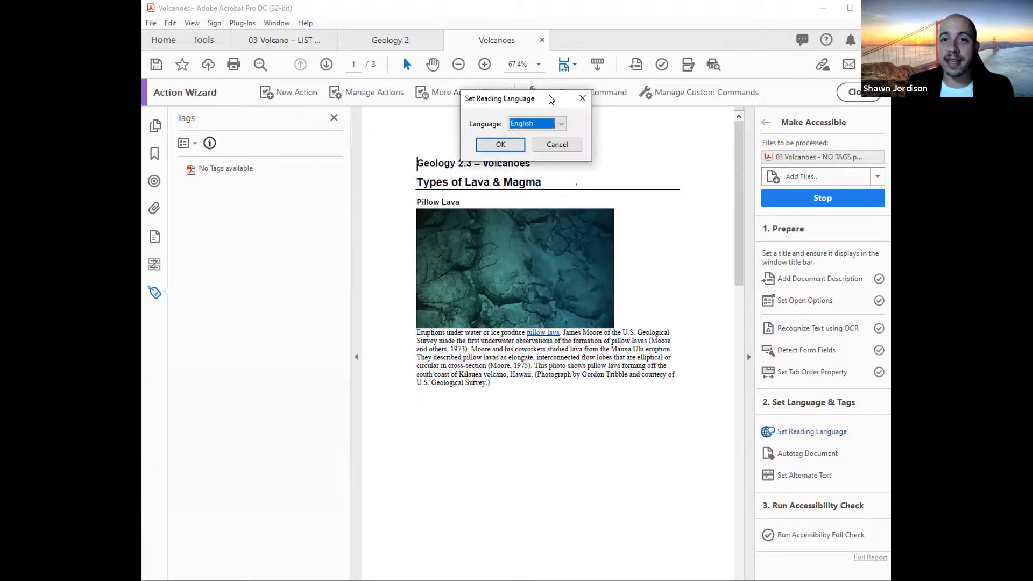
{"action": "left_click", "coordinate": [532, 124]}
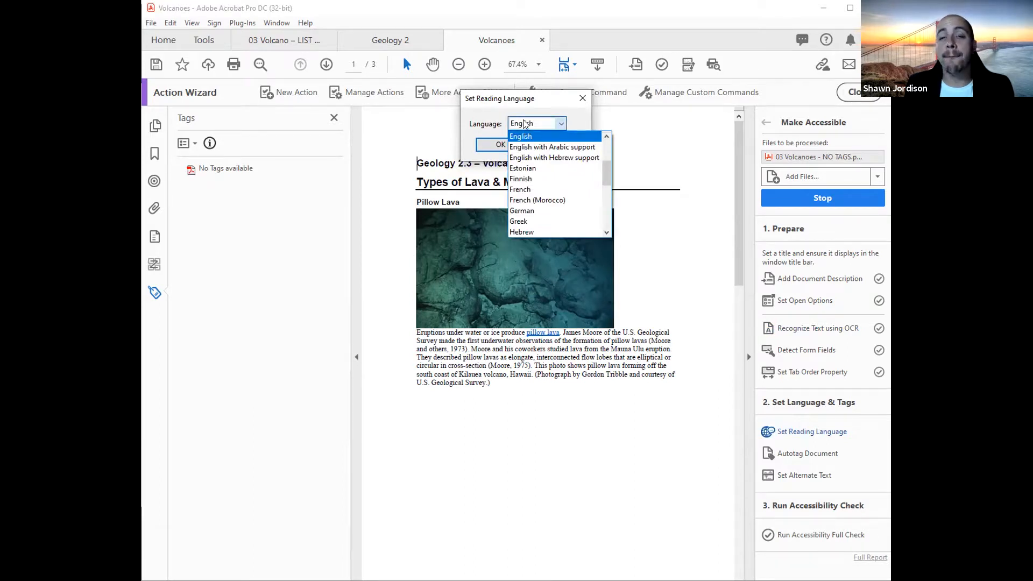
{"action": "left_click", "coordinate": [523, 136]}
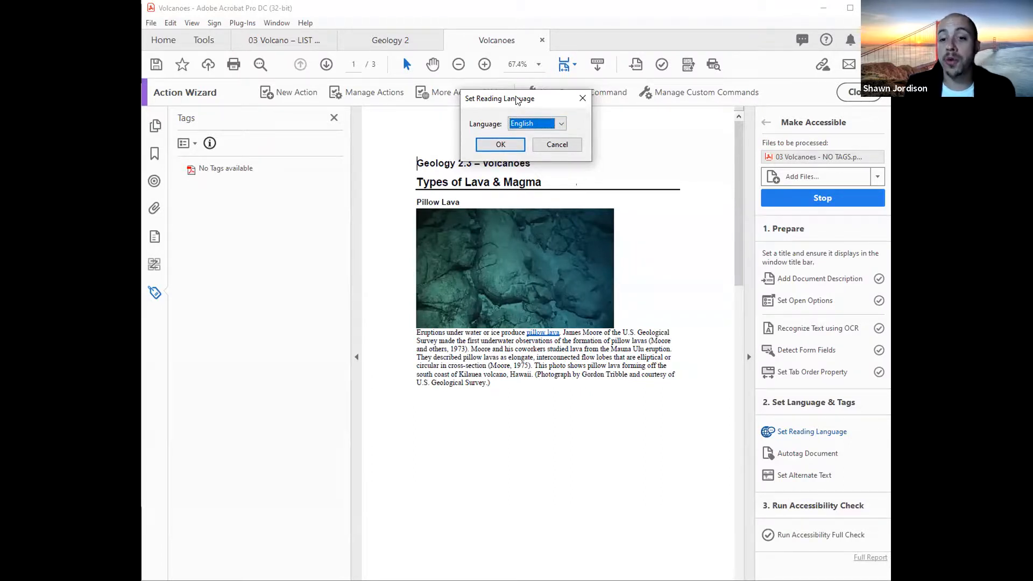
{"action": "left_click_drag", "start_coordinate": [496, 99], "coordinate": [496, 80]}
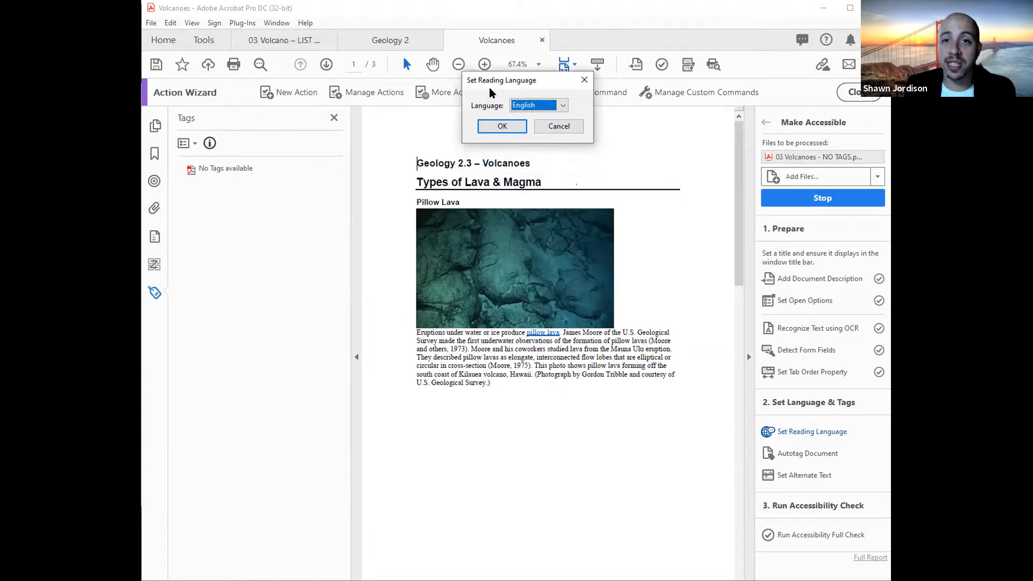
{"action": "left_click", "coordinate": [494, 125]}
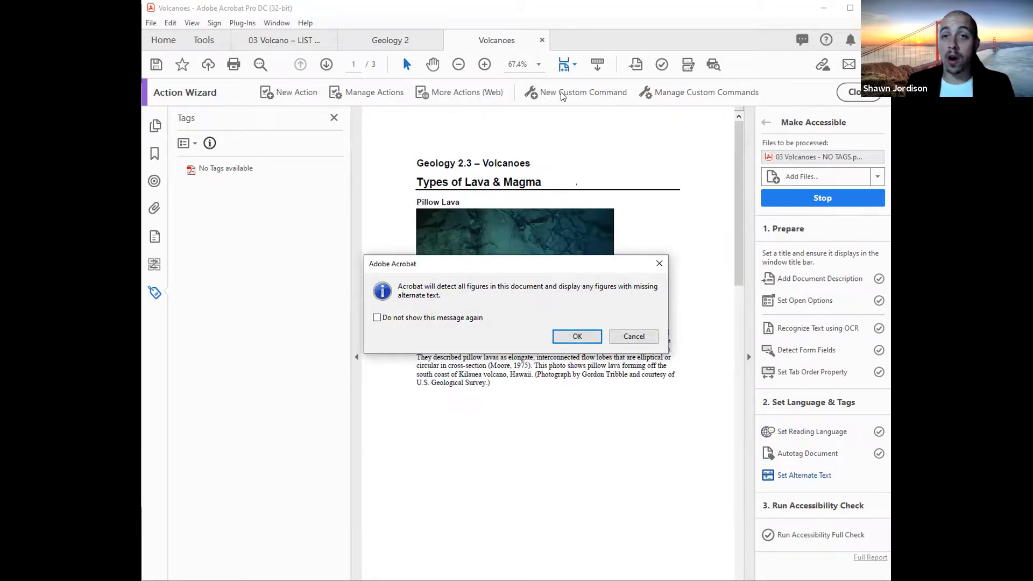
Step: Detect the figures with missing alternate text and describe the first image as Pillow Lava
{"action": "left_click_drag", "start_coordinate": [573, 264], "coordinate": [575, 52]}
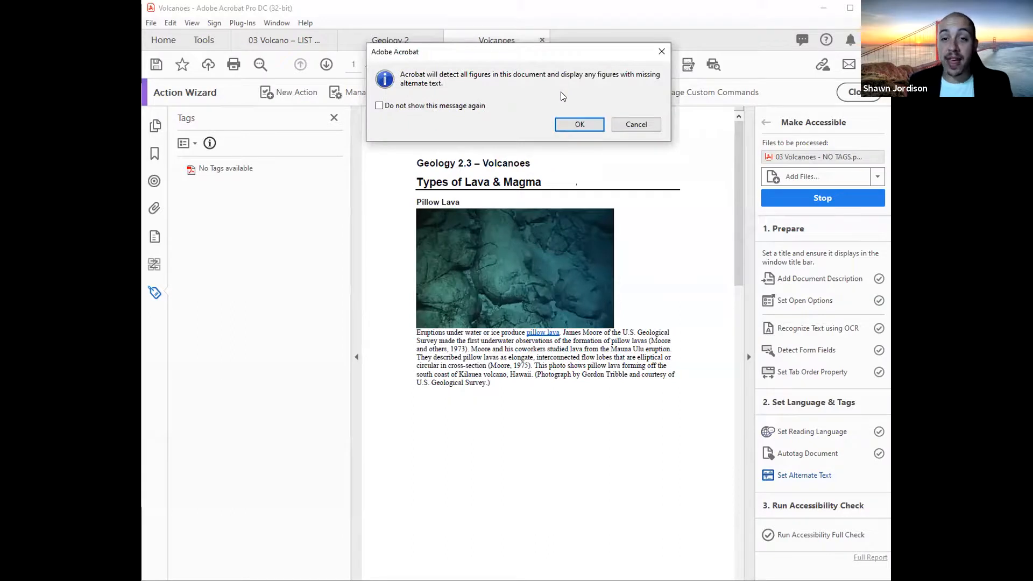
{"action": "left_click", "coordinate": [579, 125]}
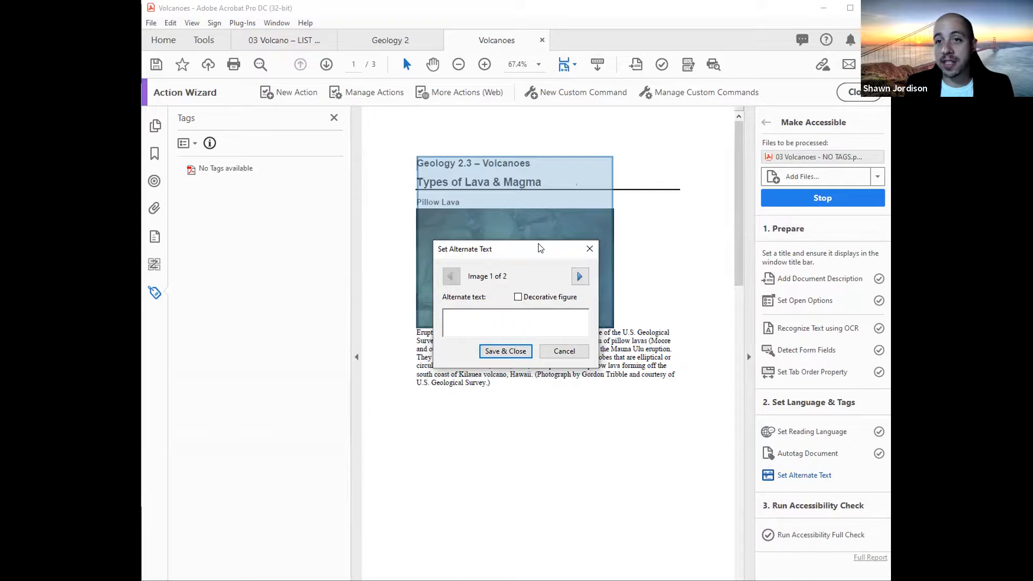
{"action": "left_click_drag", "start_coordinate": [540, 248], "coordinate": [707, 115]}
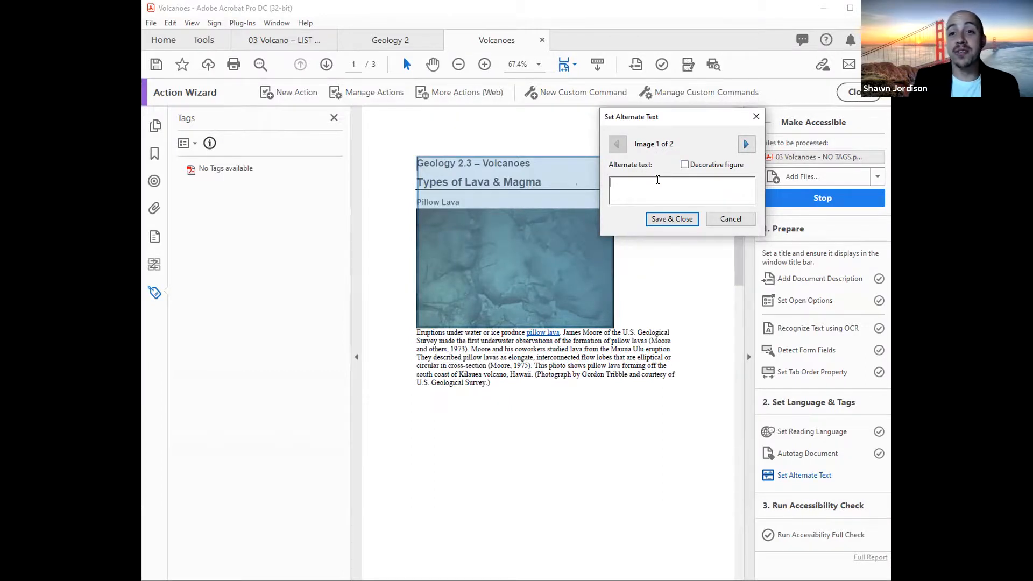
{"action": "type", "text": "Pillow Lava"}
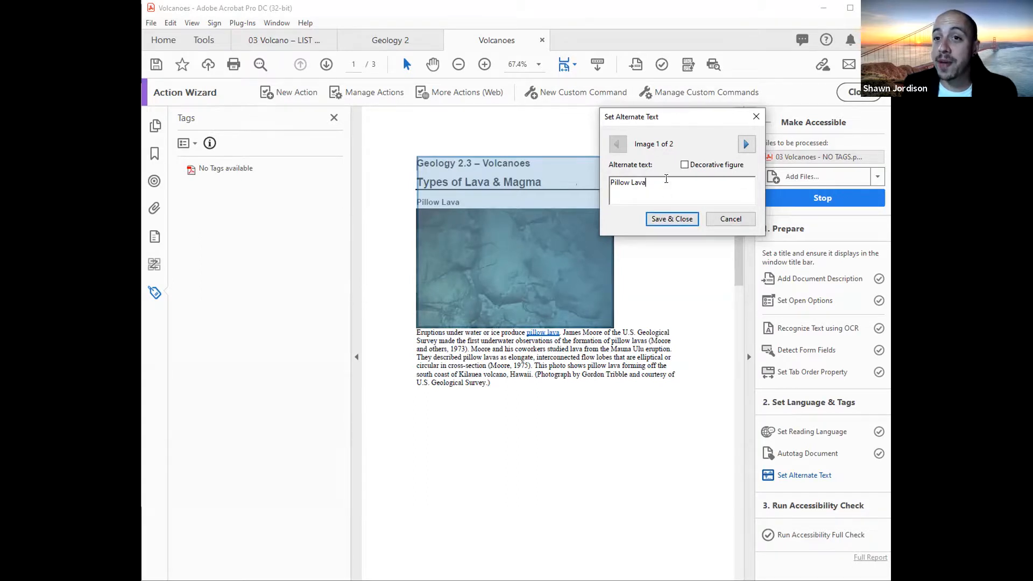
Step: Set the second image's alternate text to Aa Lava and save the alternate texts
{"action": "left_click", "coordinate": [747, 145]}
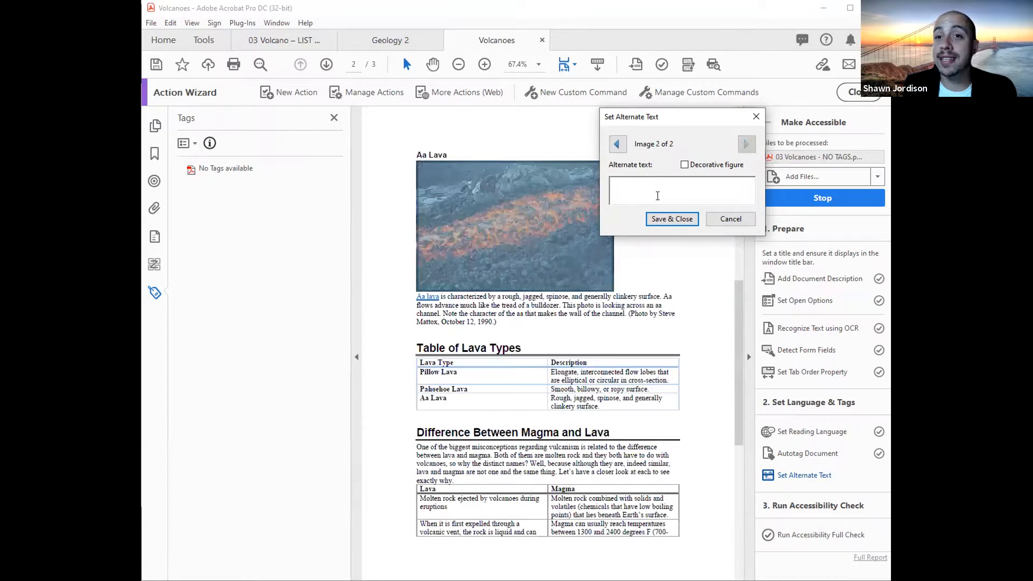
{"action": "type", "text": "A"}
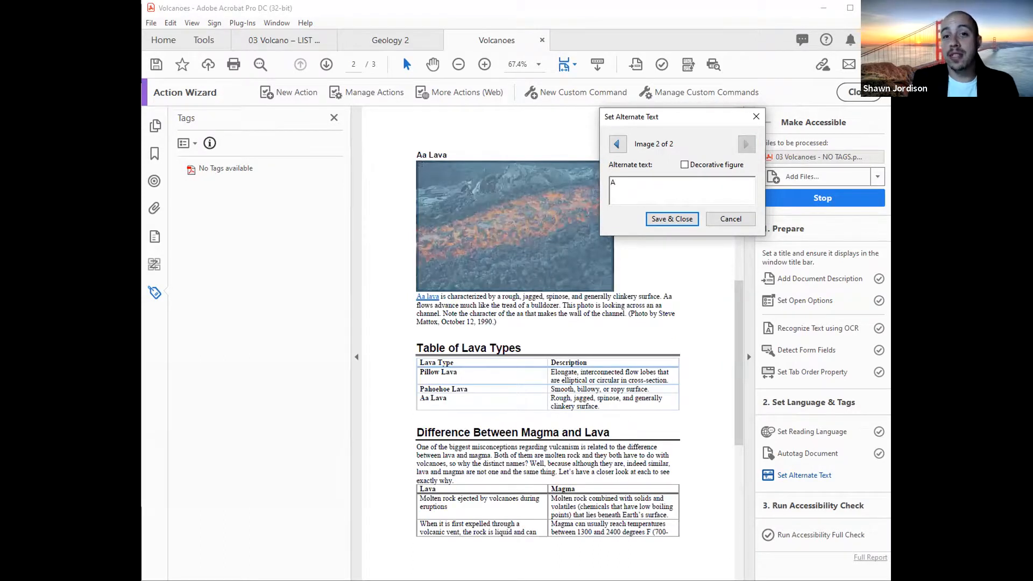
{"action": "type", "text": "a Lava"}
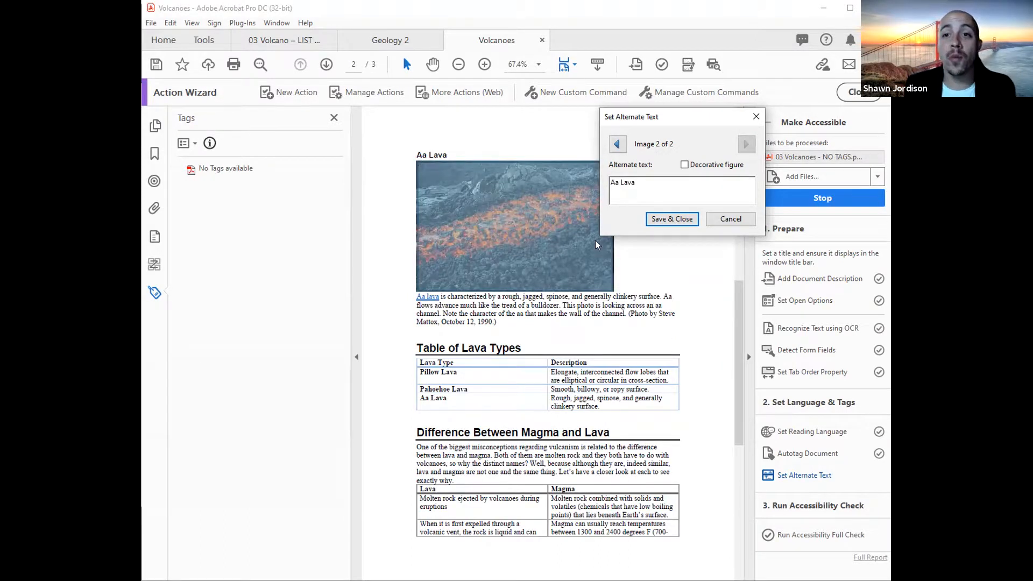
{"action": "left_click", "coordinate": [665, 220]}
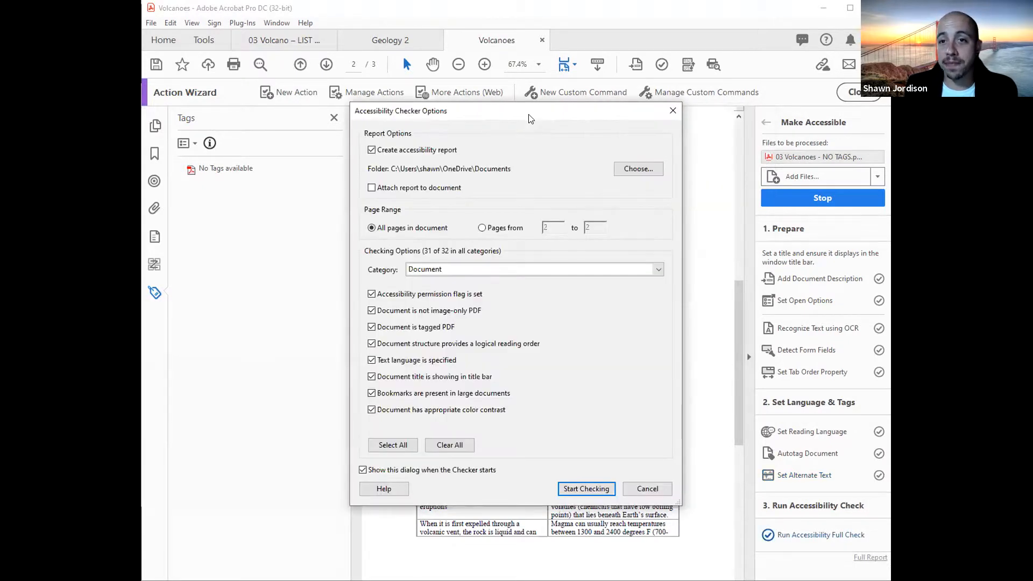
Step: Run the full accessibility check on all pages with the accessibility report turned off
{"action": "left_click_drag", "start_coordinate": [580, 115], "coordinate": [717, 42]}
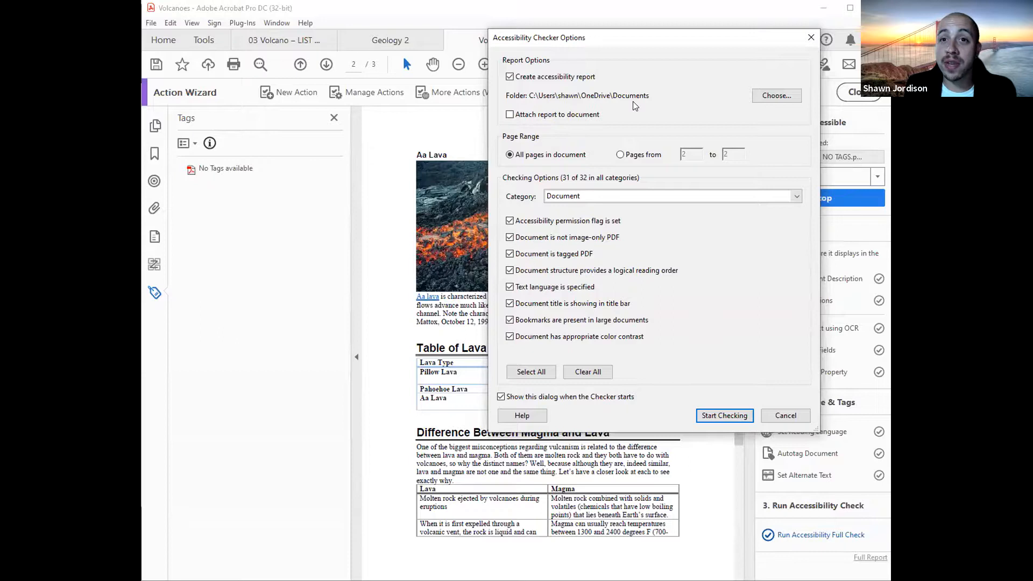
{"action": "left_click", "coordinate": [521, 78]}
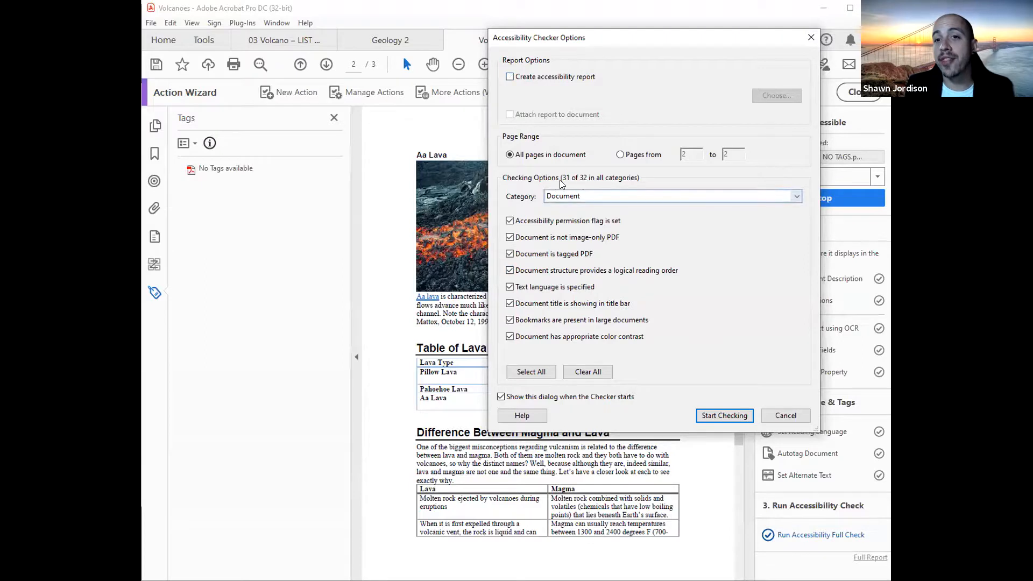
{"action": "left_click", "coordinate": [596, 196]}
{"action": "left_click", "coordinate": [596, 196]}
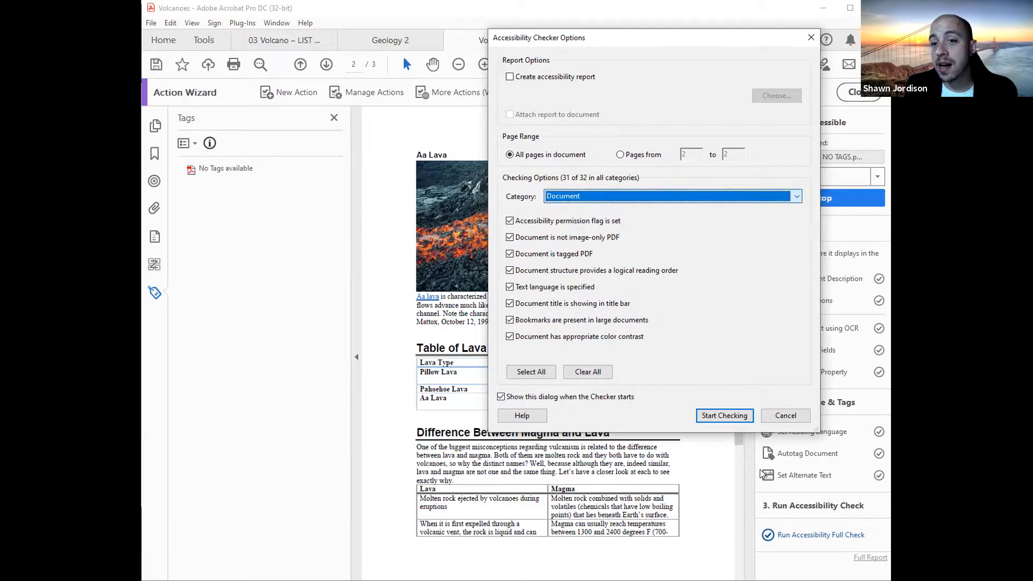
{"action": "left_click", "coordinate": [718, 415]}
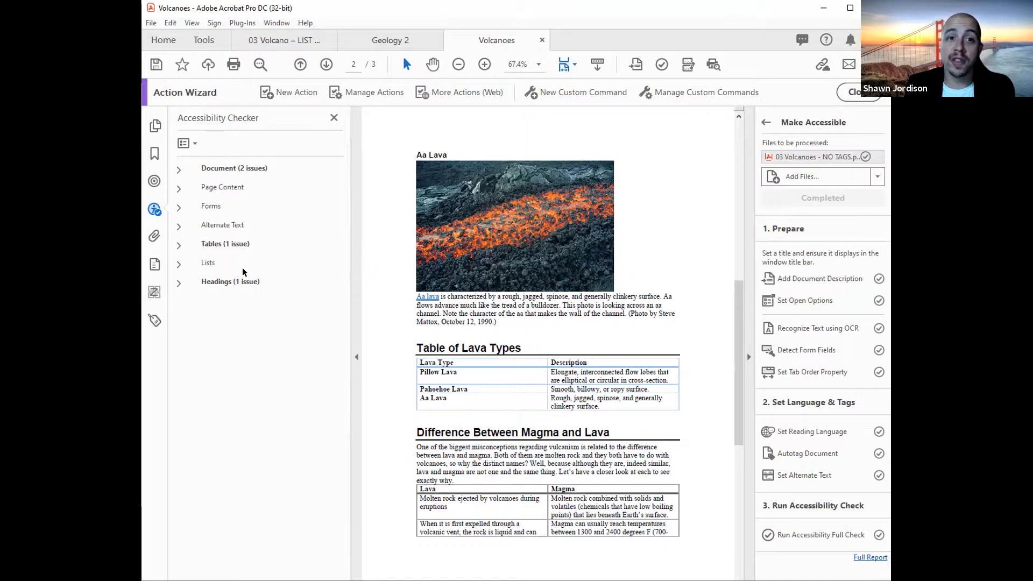
Step: Expand the checker's Headings, Tables and Document results, and look through the Acrobat accessibility report in the browser
{"action": "left_click", "coordinate": [177, 284]}
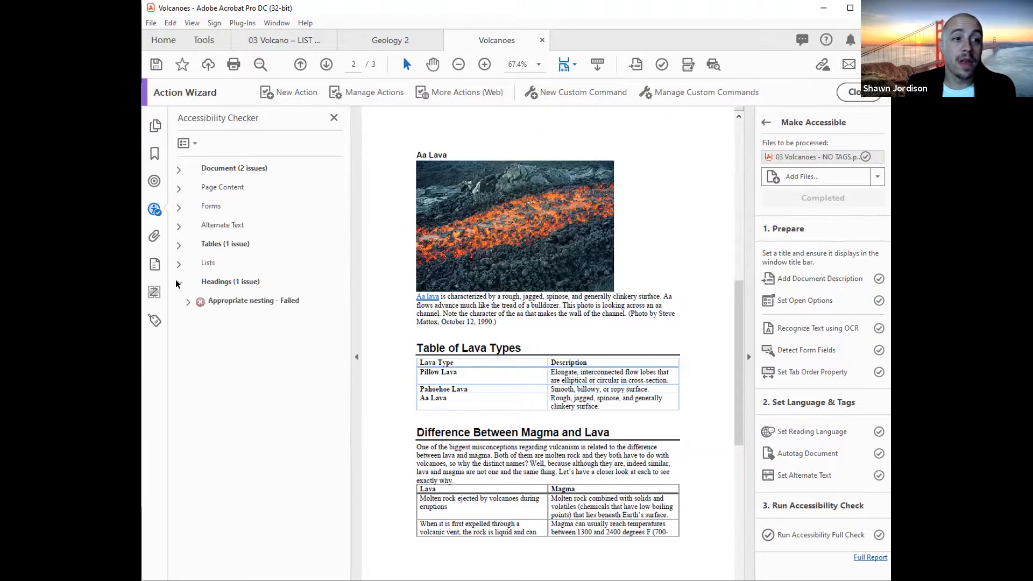
{"action": "left_click", "coordinate": [178, 246]}
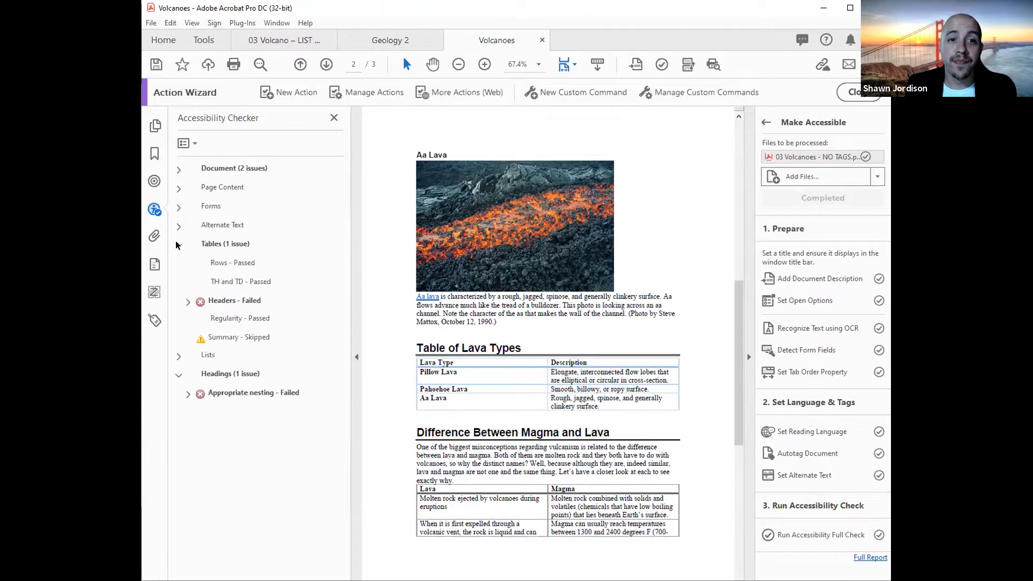
{"action": "left_click", "coordinate": [178, 170]}
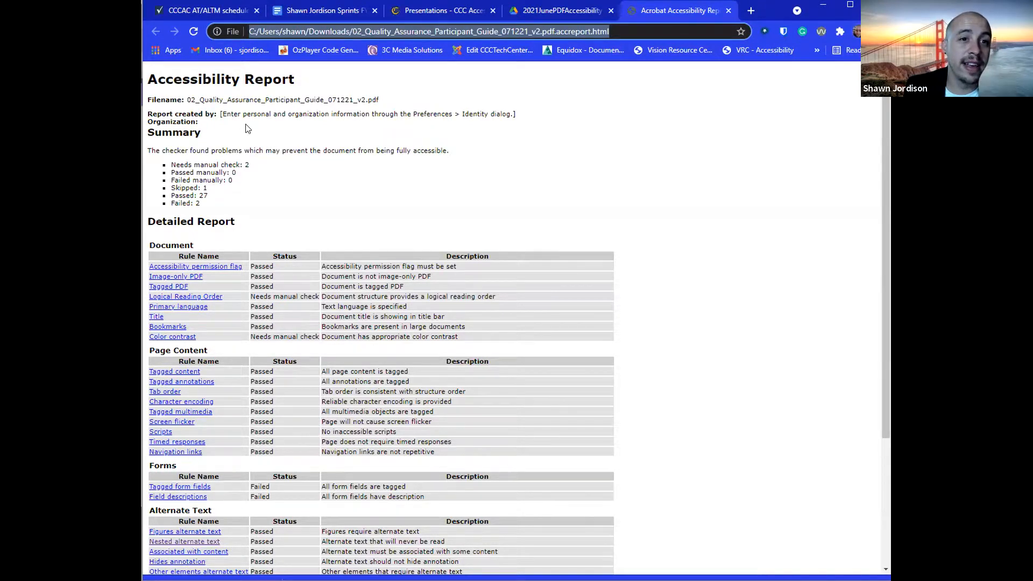
{"action": "scroll", "coordinate": [177, 114], "scroll_direction": "down", "scroll_amount": 4}
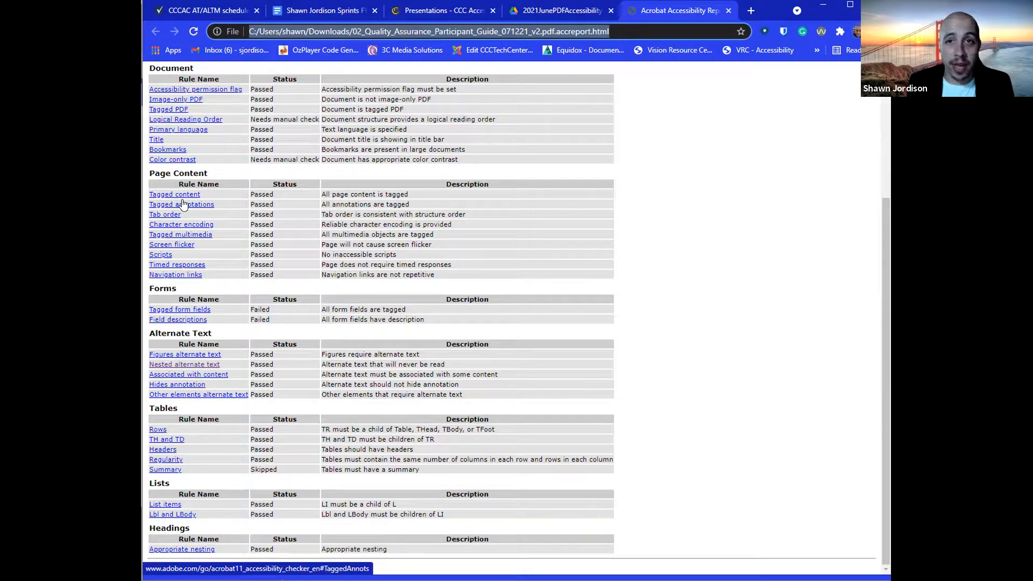
{"action": "left_click", "coordinate": [816, 8]}
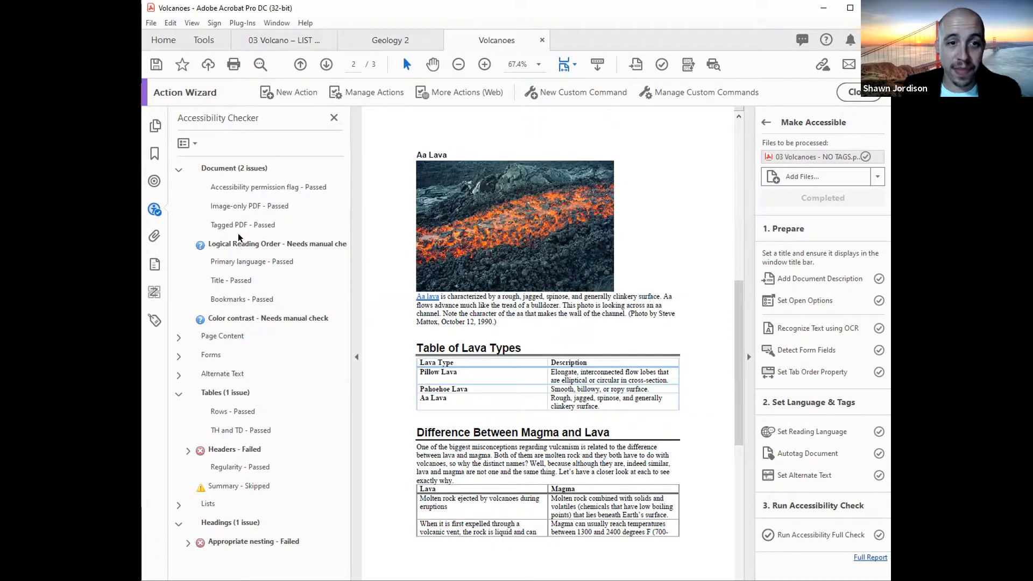
Step: Show the document's tag tree and expand its first two Part tags
{"action": "left_click", "coordinate": [159, 322]}
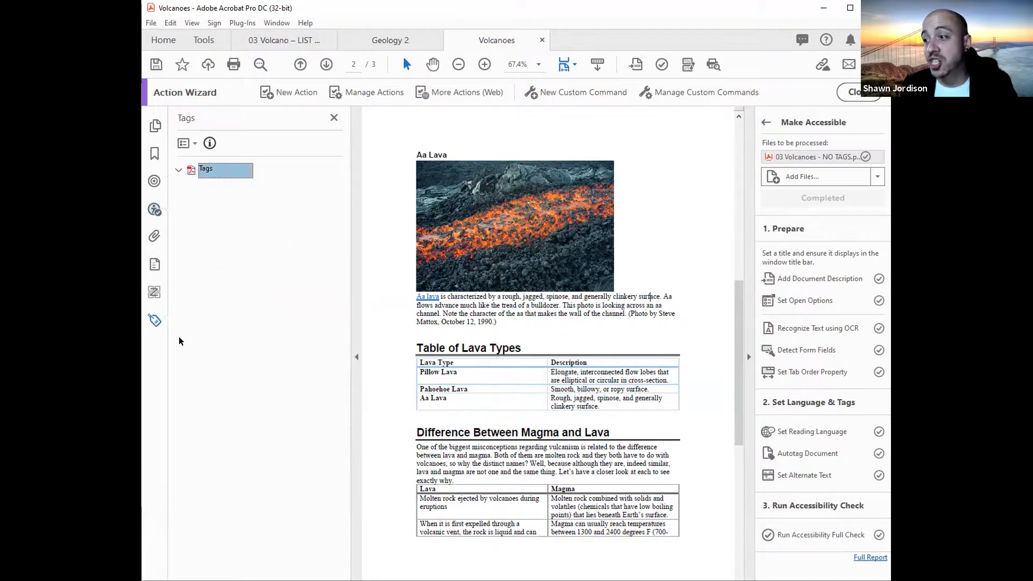
{"action": "left_click", "coordinate": [179, 170]}
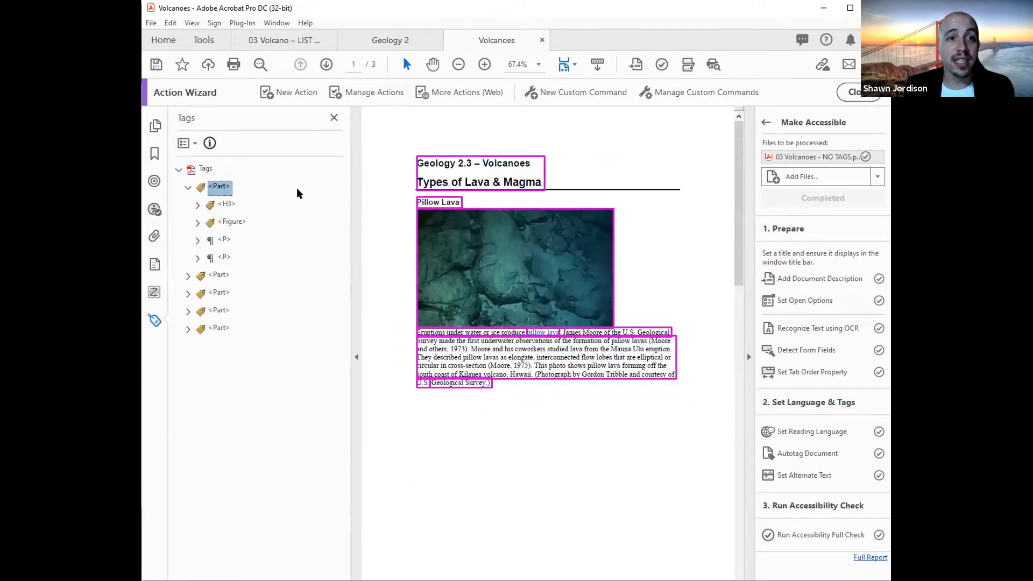
{"action": "key", "text": "Down"}
{"action": "key", "text": "Up"}
{"action": "key", "text": "Right"}
{"action": "key", "text": "Down"}
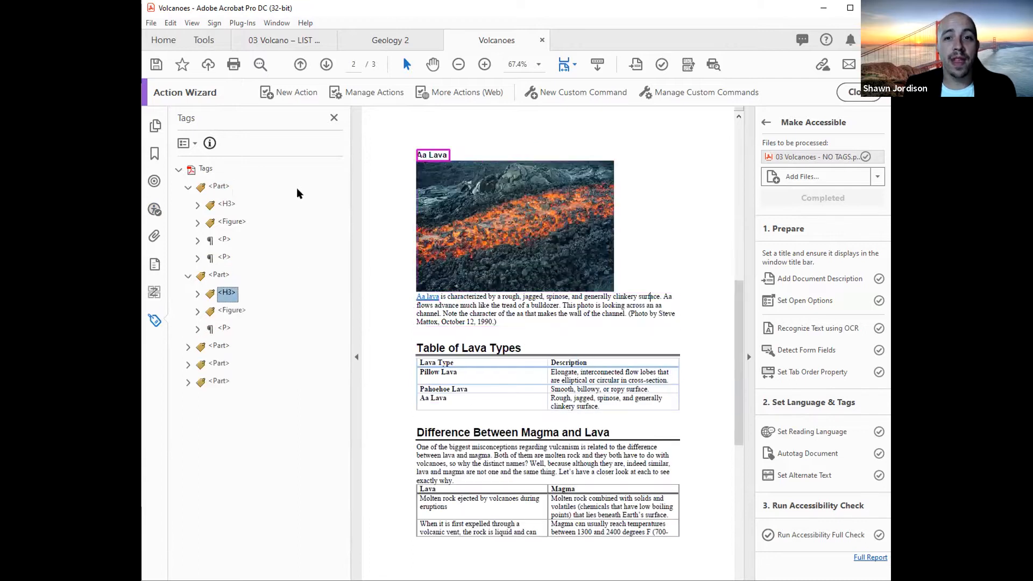
Step: Step back through the tags from the Aa Lava heading to the Pillow Lava heading, comparing them with the highlighted content
{"action": "key", "text": "Down"}
{"action": "key", "text": "Up"}
{"action": "key", "text": "Up"}
{"action": "key", "text": "Up"}
{"action": "key", "text": "Up"}
{"action": "key", "text": "Up"}
{"action": "key", "text": "Up"}
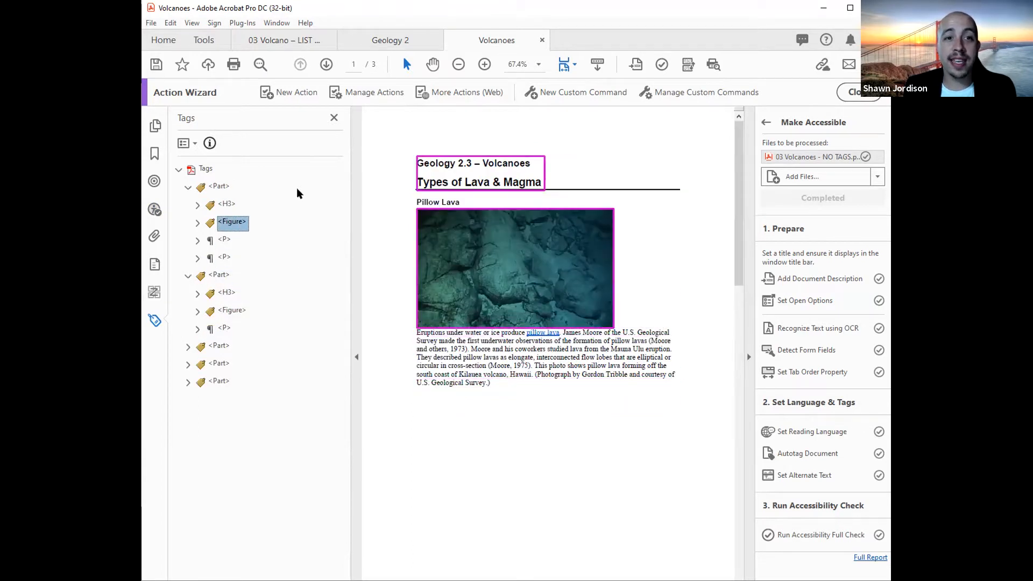
{"action": "key", "text": "Down"}
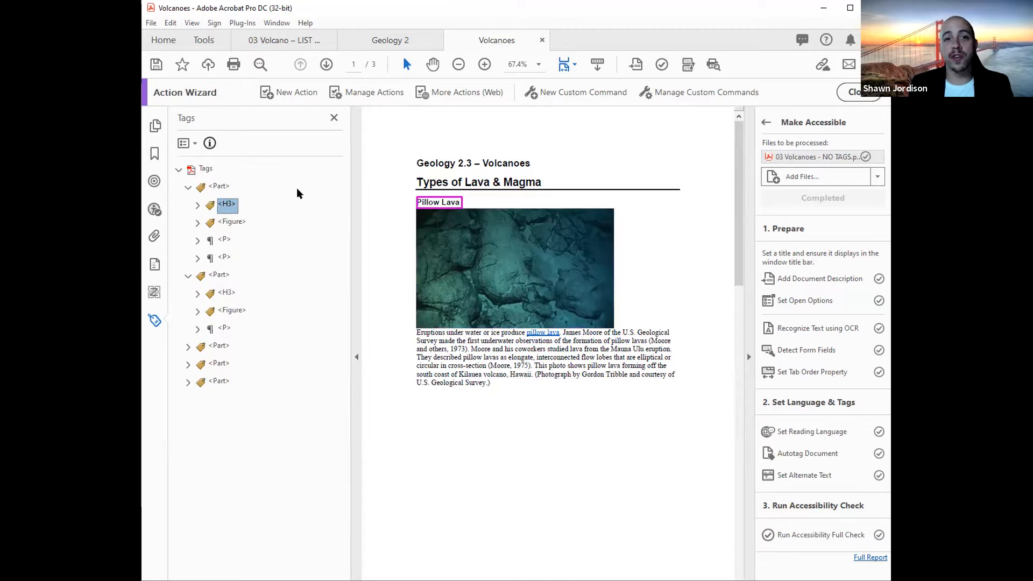
Step: Expand the Pillow Lava Figure tag and its Caption to examine their contents, and collapse the figure again
{"action": "key", "text": "Right"}
{"action": "key", "text": "Down"}
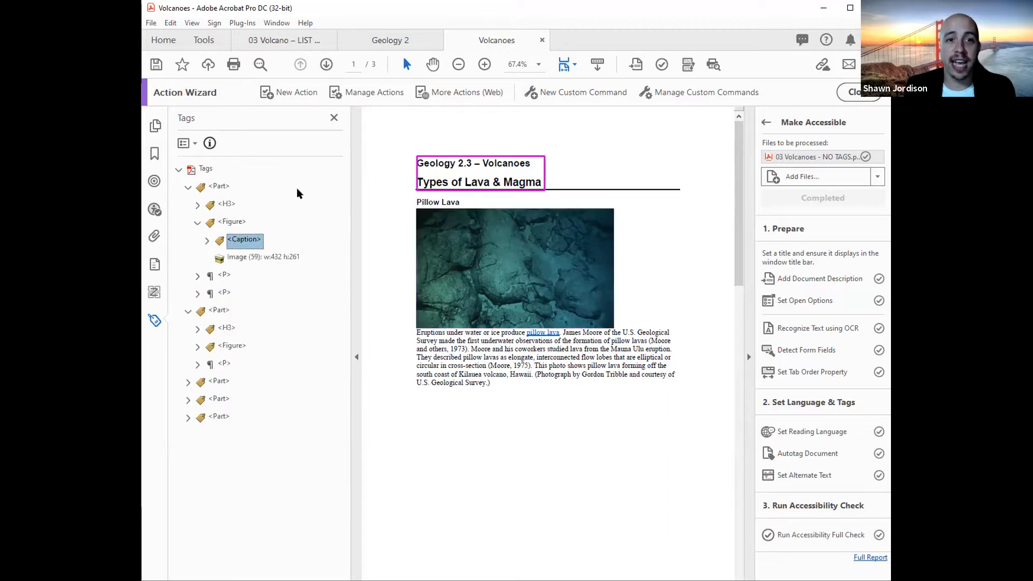
{"action": "key", "text": "Right"}
{"action": "key", "text": "Down"}
{"action": "key", "text": "Up"}
{"action": "key", "text": "Up"}
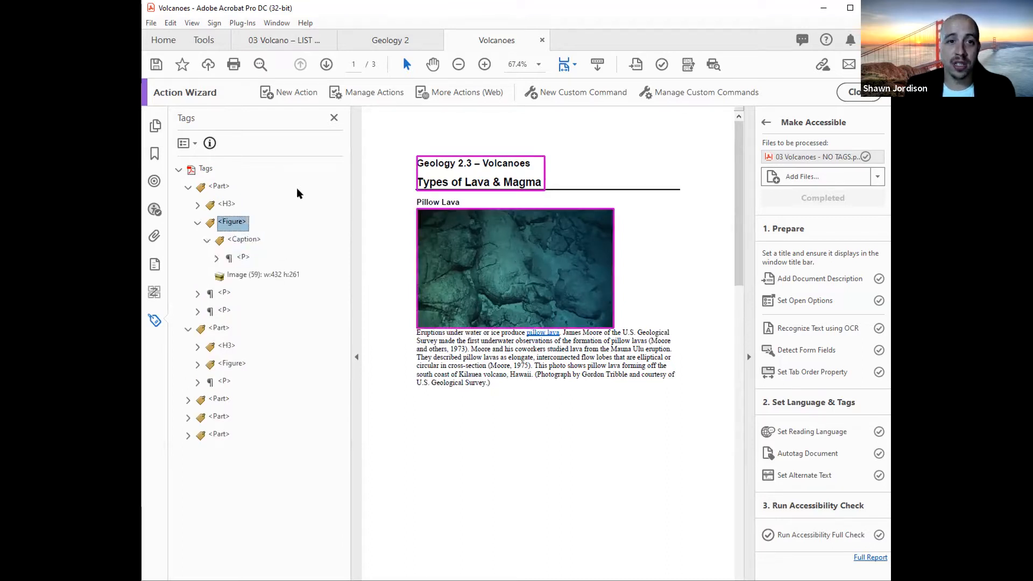
{"action": "key", "text": "Left"}
{"action": "key", "text": "Up"}
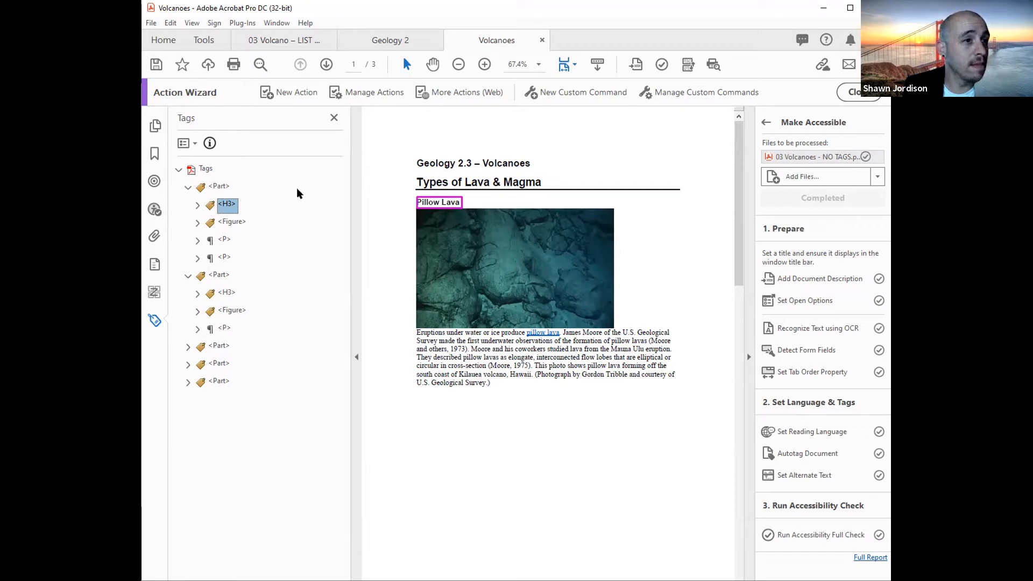
Step: Examine the page content tagged inside the Pillow Lava figure's caption paragraph, and return to the H3 heading
{"action": "key", "text": "Down"}
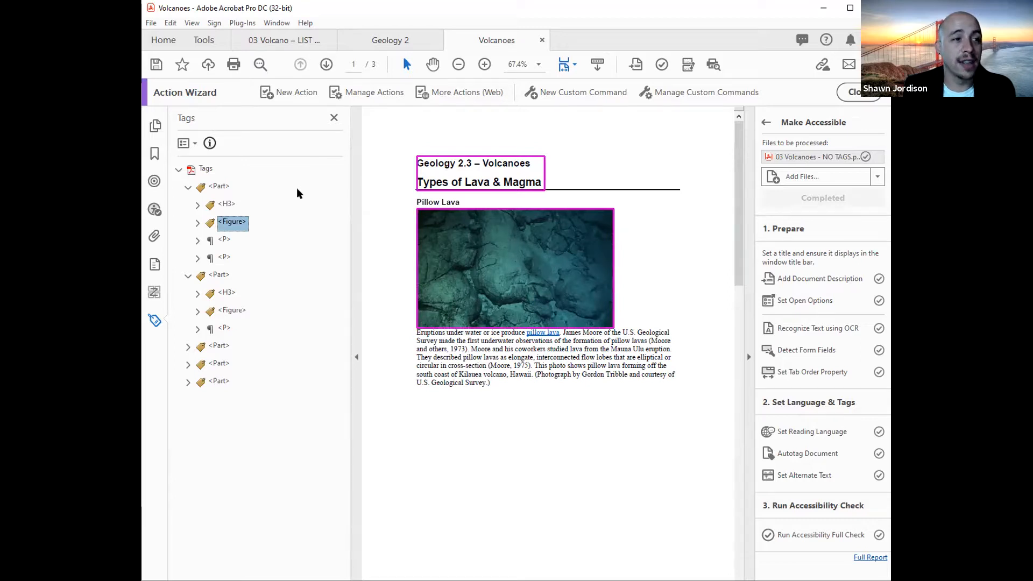
{"action": "key", "text": "Right"}
{"action": "key", "text": "Down"}
{"action": "key", "text": "Down"}
{"action": "key", "text": "Down"}
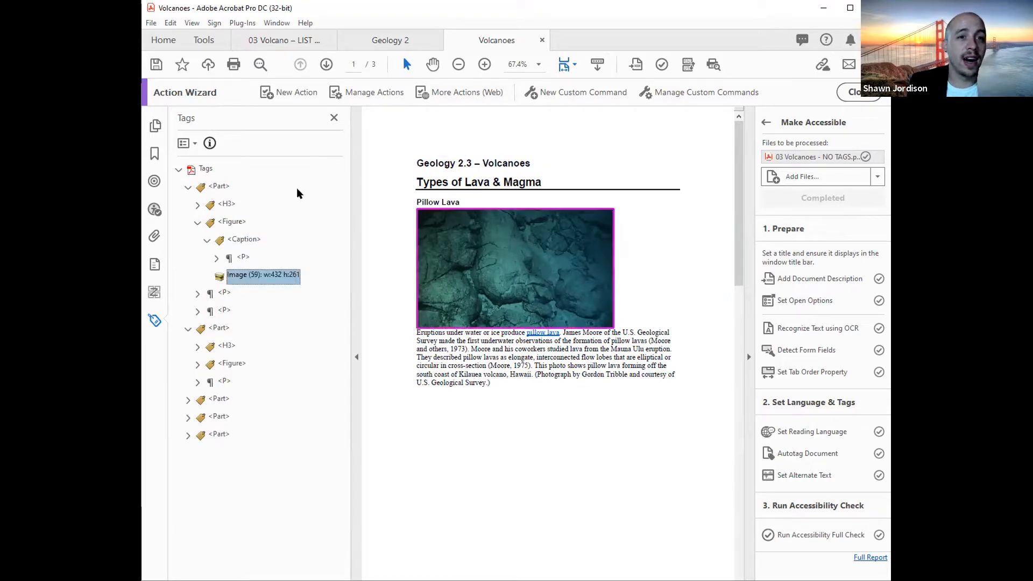
{"action": "key", "text": "Up"}
{"action": "key", "text": "Right"}
{"action": "key", "text": "Down"}
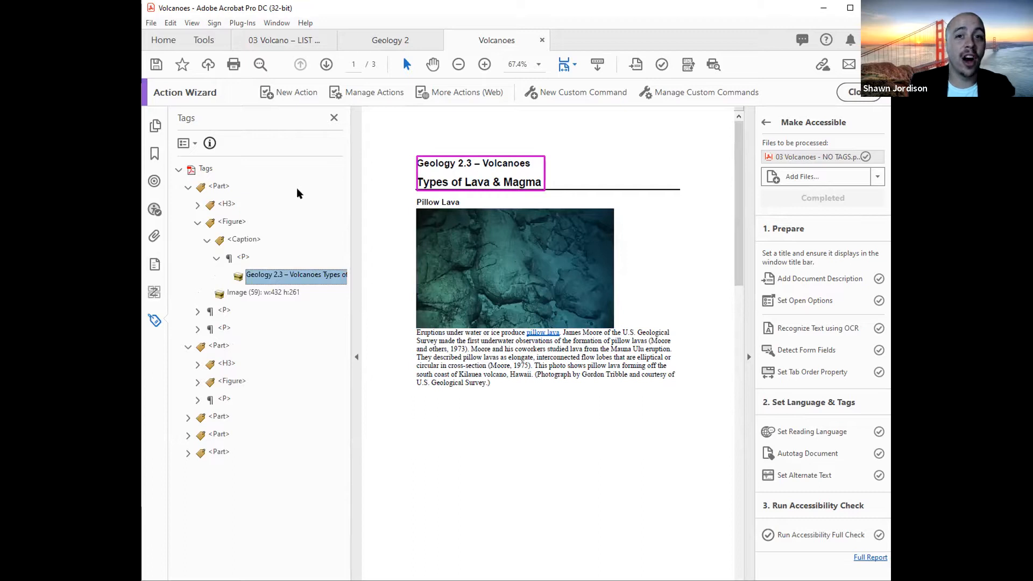
{"action": "key", "text": "Up"}
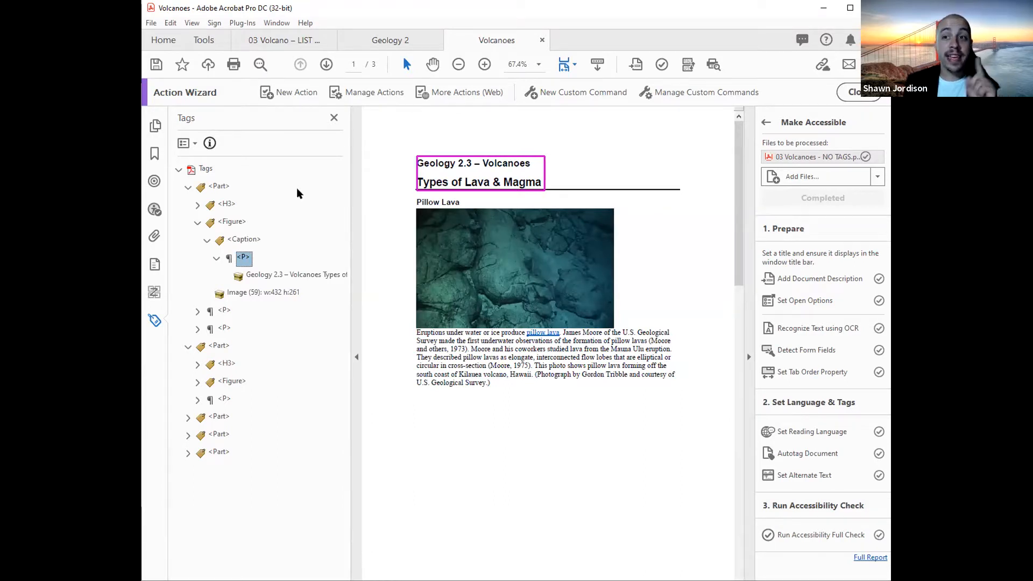
{"action": "key", "text": "Up"}
{"action": "key", "text": "Up"}
{"action": "key", "text": "Left"}
{"action": "key", "text": "Up"}
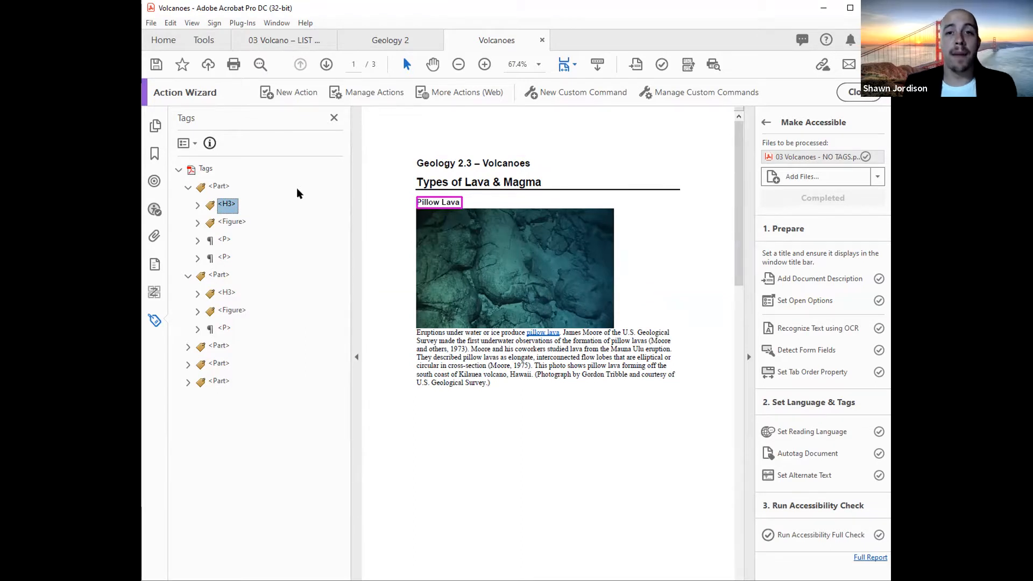
Step: Compare how the two P tags split the Pillow Lava description, and view the tag options of the first one
{"action": "key", "text": "Down"}
{"action": "key", "text": "Down"}
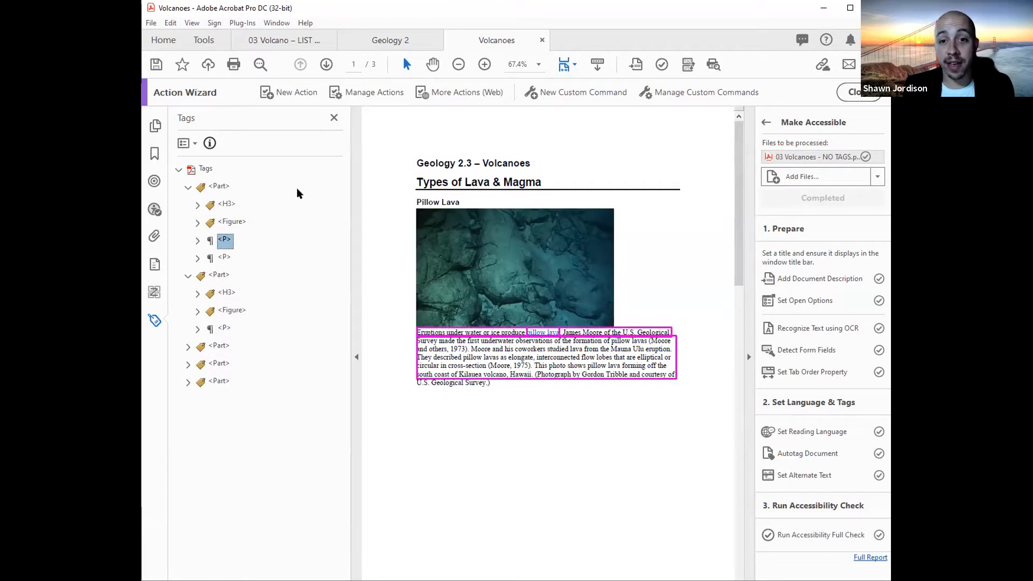
{"action": "key", "text": "Down"}
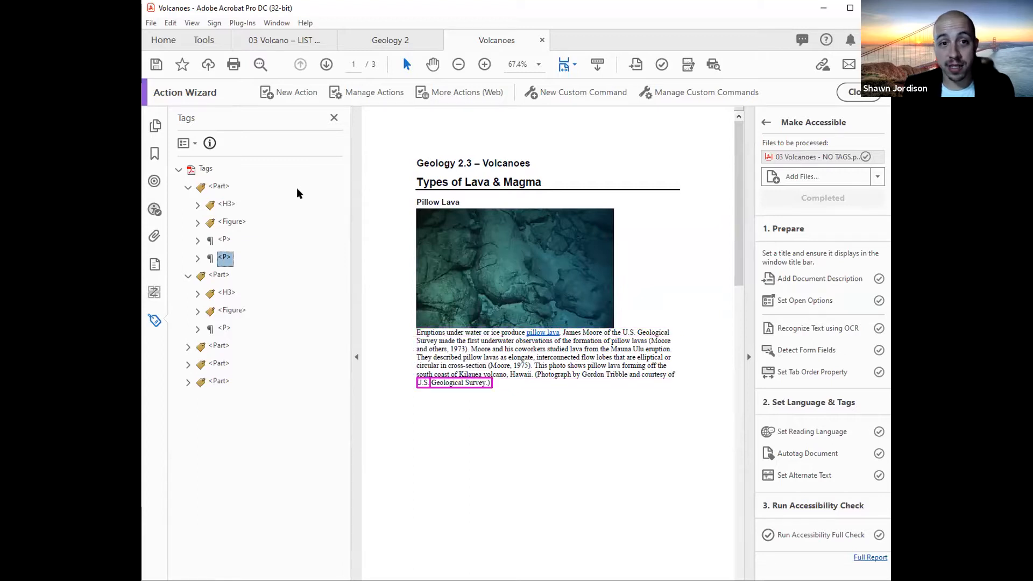
{"action": "key", "text": "Up"}
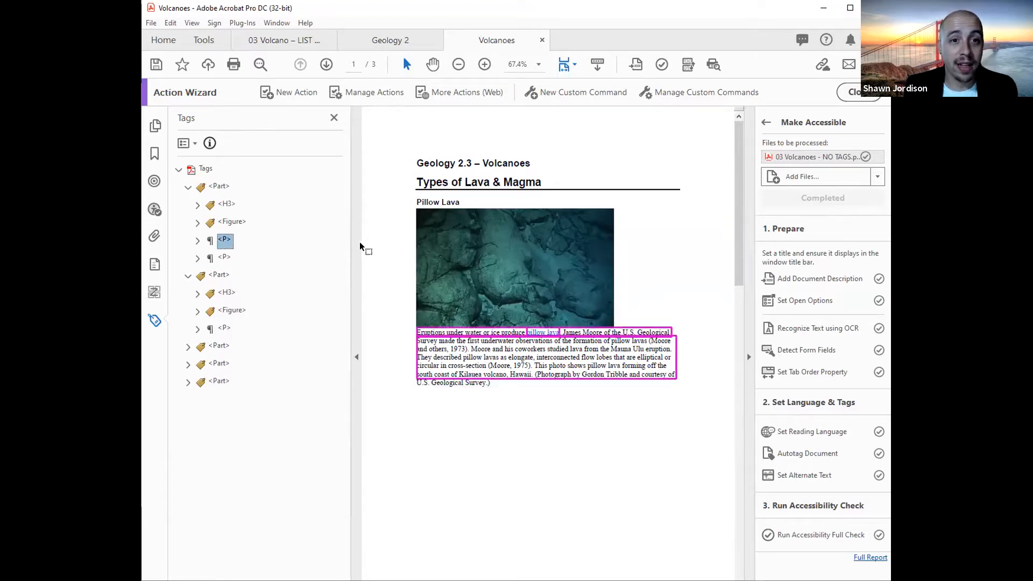
{"action": "right_click", "coordinate": [225, 243]}
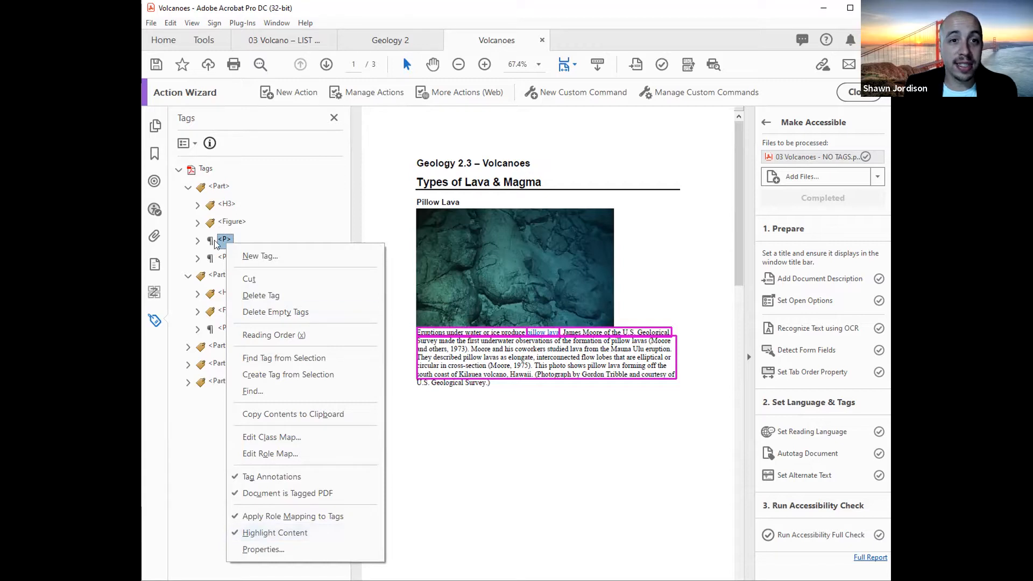
Step: Step through the tags from the Pillow Lava heading to the Part containing the Table of Lava Types
{"action": "left_click", "coordinate": [226, 206]}
{"action": "left_click", "coordinate": [231, 222]}
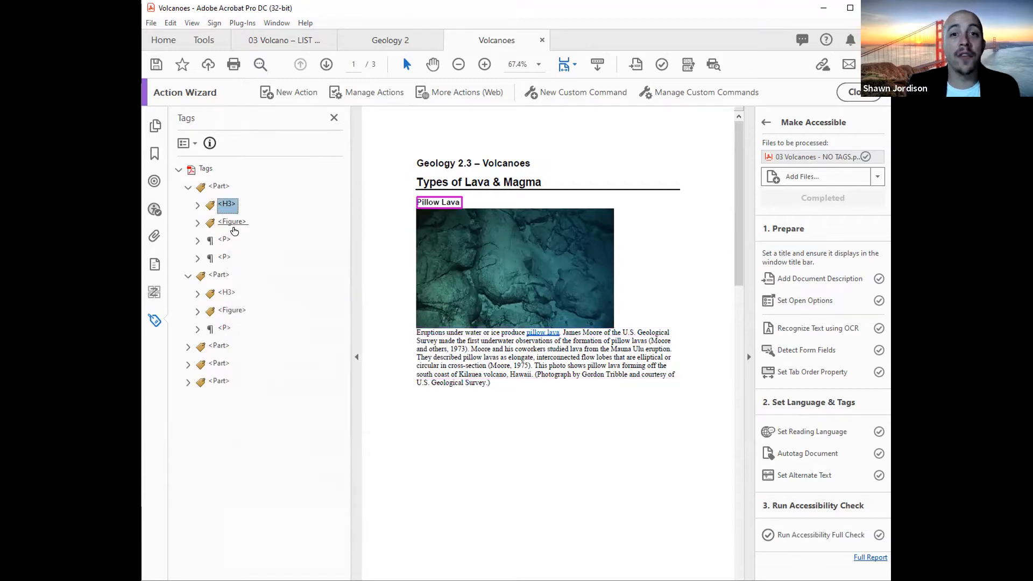
{"action": "key", "text": "Down"}
{"action": "key", "text": "Up"}
{"action": "key", "text": "Down"}
{"action": "key", "text": "Down"}
{"action": "key", "text": "Down"}
{"action": "key", "text": "Down"}
{"action": "key", "text": "Down"}
{"action": "key", "text": "Down"}
{"action": "key", "text": "Down"}
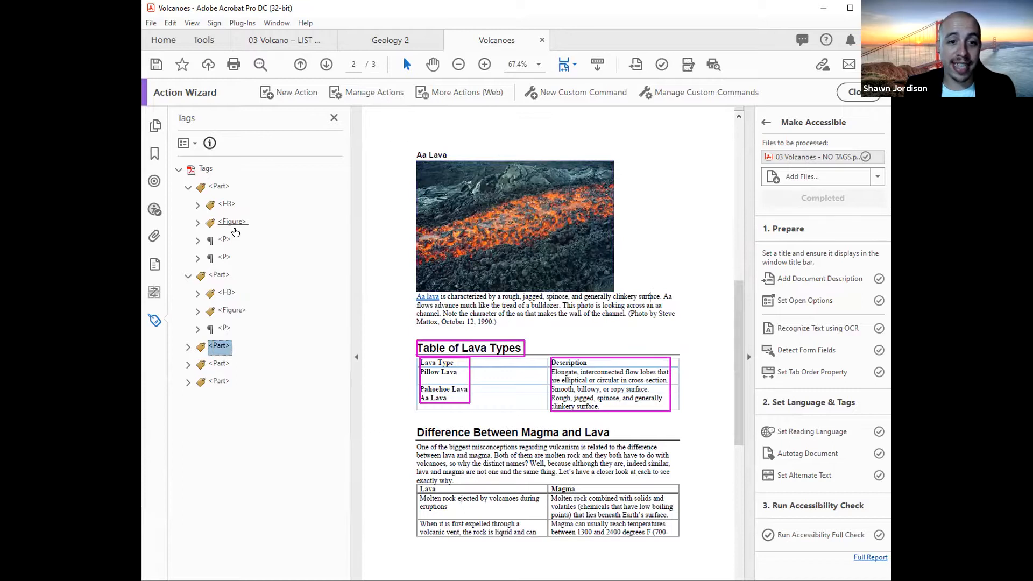
Step: Expand the three remaining Part tags and select the Table tag under Difference Between Magma and Lava
{"action": "key", "text": "Right"}
{"action": "key", "text": "Down"}
{"action": "key", "text": "Down"}
{"action": "key", "text": "Down"}
{"action": "key", "text": "Right"}
{"action": "key", "text": "Down"}
{"action": "key", "text": "Down"}
{"action": "key", "text": "Down"}
{"action": "key", "text": "Down"}
{"action": "key", "text": "Right"}
{"action": "key", "text": "Up"}
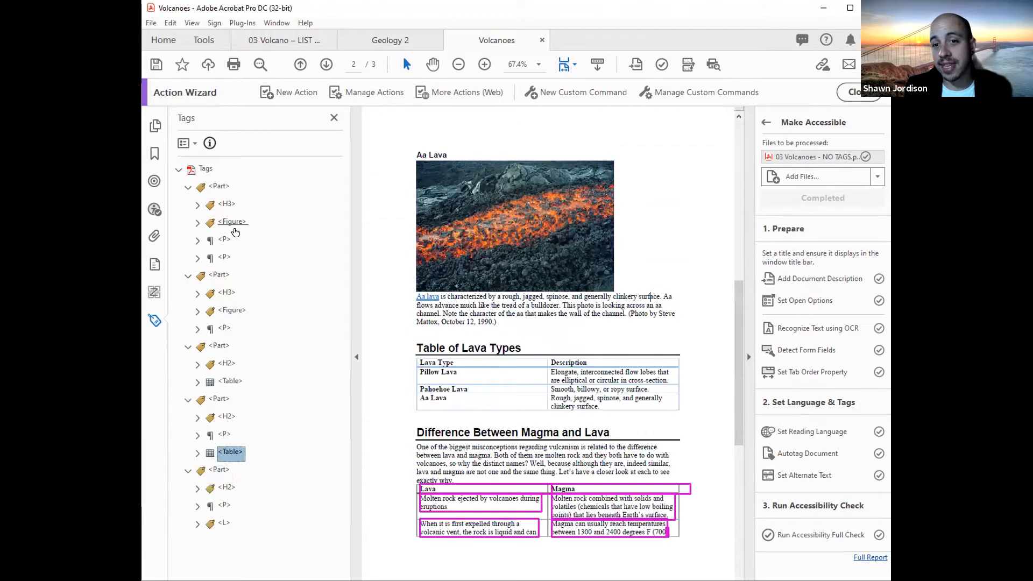
Step: Expand the Magma and Lava Table tag and examine which content each TR row covers across the page break
{"action": "key", "text": "Right"}
{"action": "key", "text": "Down"}
{"action": "key", "text": "Down"}
{"action": "key", "text": "Down"}
{"action": "key", "text": "Down"}
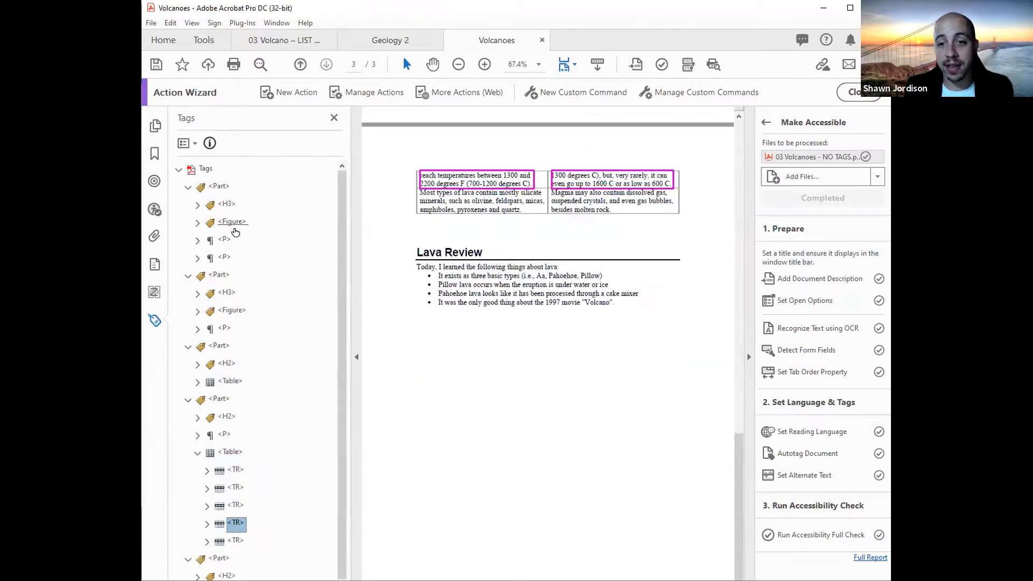
{"action": "key", "text": "Up"}
{"action": "key", "text": "Up"}
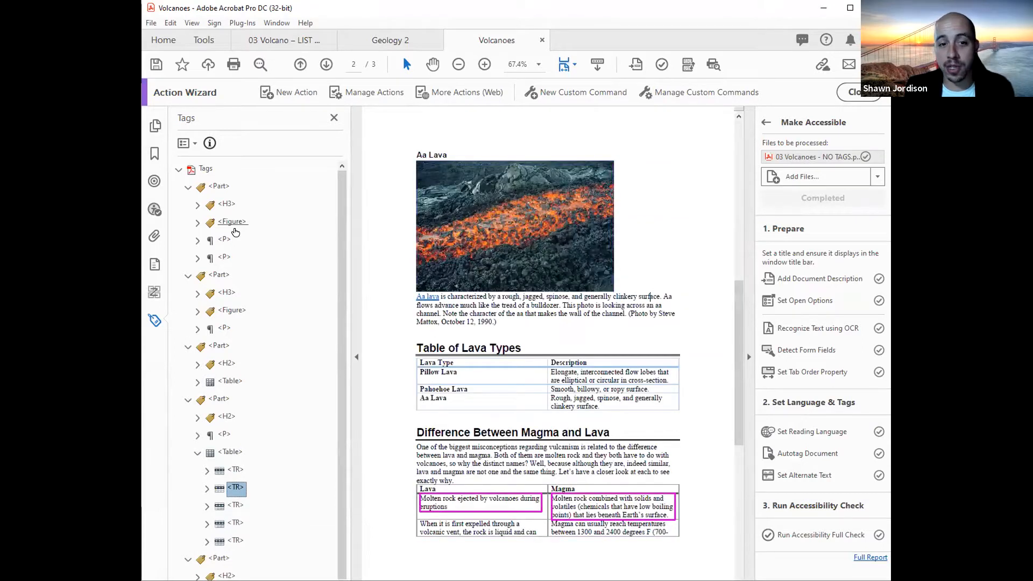
Step: Expand the Table tag under Table of Lava Types and its TR row to examine the table structure
{"action": "key", "text": "Up"}
{"action": "key", "text": "Up"}
{"action": "key", "text": "Up"}
{"action": "key", "text": "Up"}
{"action": "key", "text": "Up"}
{"action": "key", "text": "Up"}
{"action": "key", "text": "Right"}
{"action": "key", "text": "Down"}
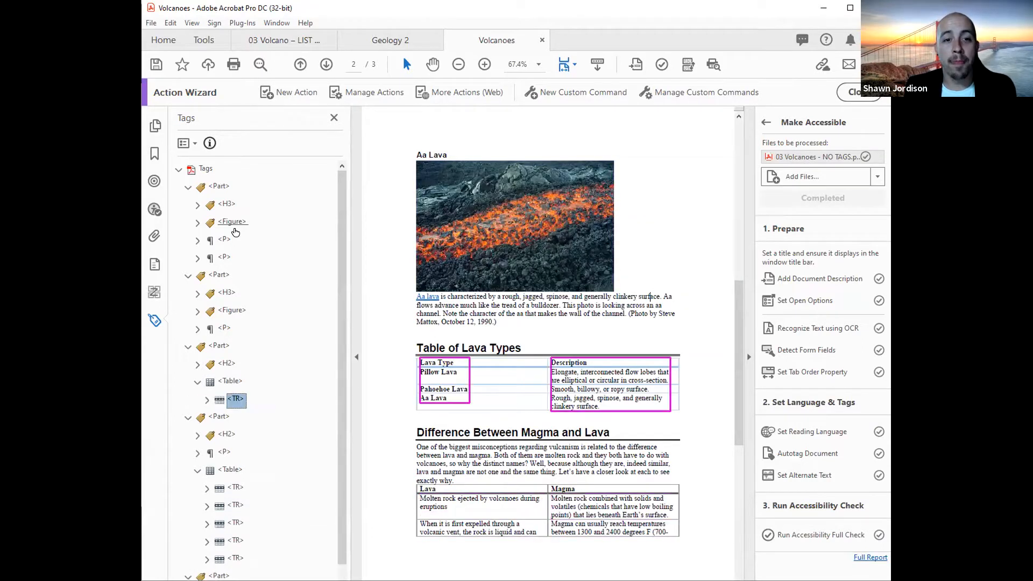
{"action": "key", "text": "Up"}
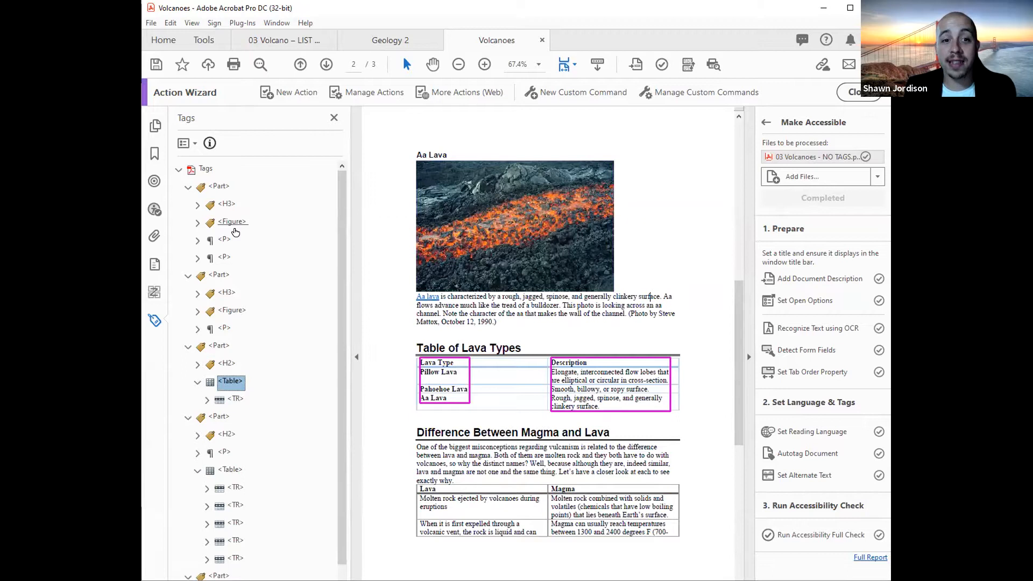
{"action": "key", "text": "Down"}
{"action": "key", "text": "Right"}
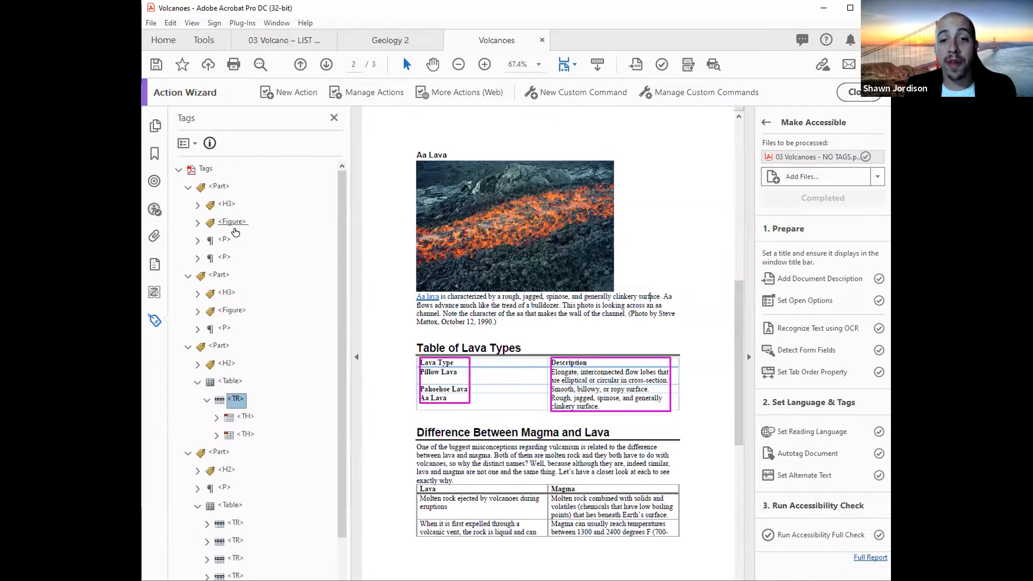
Step: Examine the contents of the TH cells in the lava types table, and collapse the Table tag
{"action": "key", "text": "Down"}
{"action": "key", "text": "Down"}
{"action": "key", "text": "Right"}
{"action": "key", "text": "Down"}
{"action": "key", "text": "Up"}
{"action": "key", "text": "Up"}
{"action": "key", "text": "Up"}
{"action": "key", "text": "Up"}
{"action": "key", "text": "Left"}
{"action": "key", "text": "Up"}
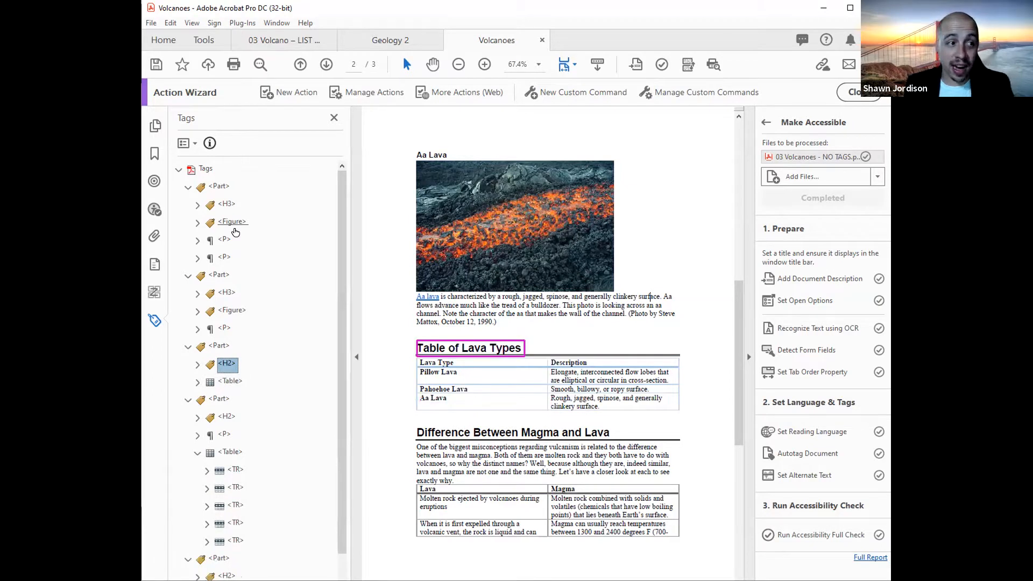
Step: Step back up through the tags to review the Aa Lava section up to its H3 heading
{"action": "key", "text": "Up"}
{"action": "key", "text": "Up"}
{"action": "key", "text": "Up"}
{"action": "key", "text": "Down"}
{"action": "key", "text": "Up"}
{"action": "key", "text": "Up"}
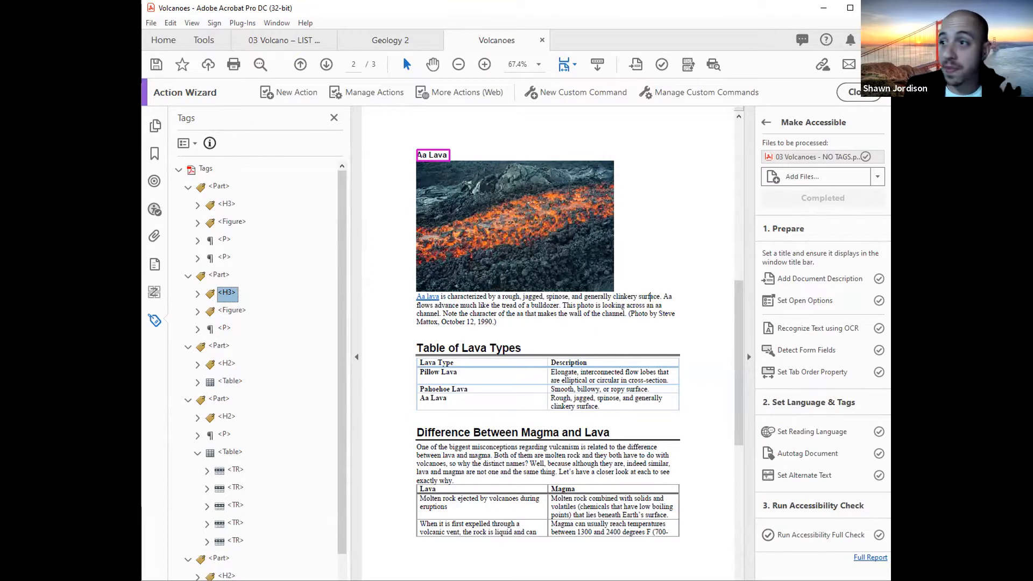
Step: Switch to the 2021JunePDFAccessibilityTraining (1) folder in File Explorer and narrow its navigation pane to give the file list more room
{"action": "key", "text": "alt+Tab"}
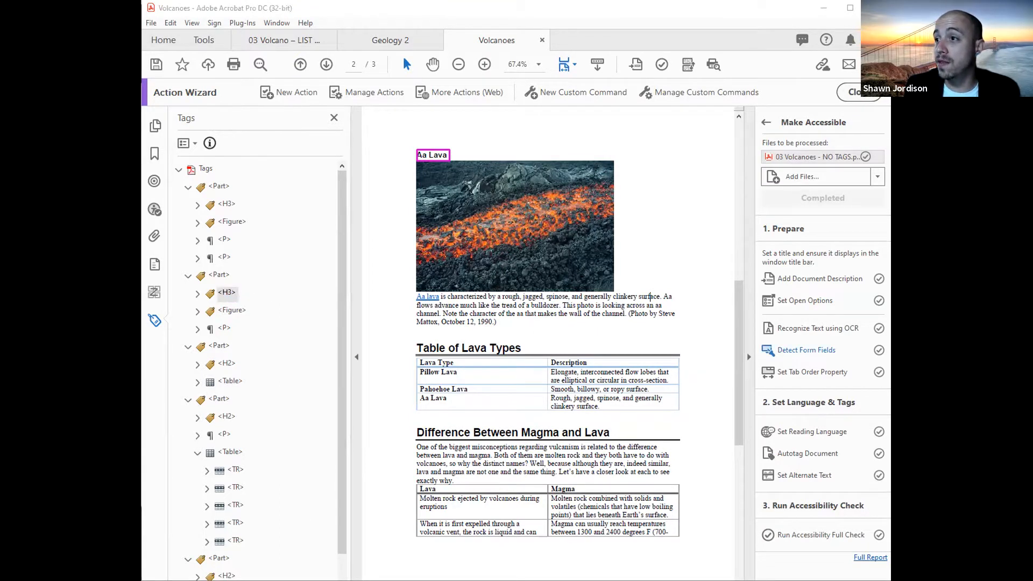
{"action": "key", "text": "alt+Tab"}
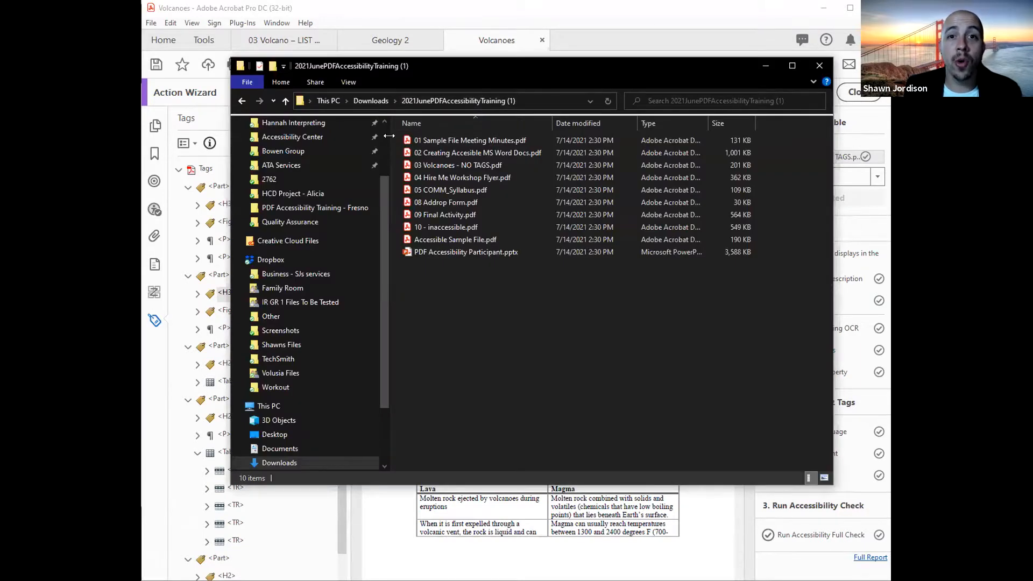
{"action": "left_click_drag", "start_coordinate": [388, 136], "coordinate": [265, 137]}
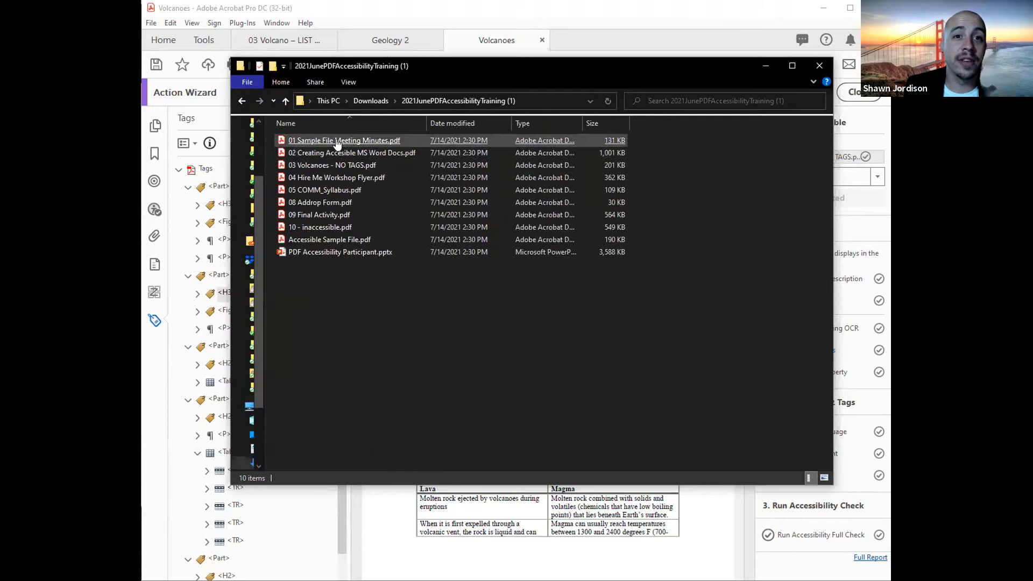
Step: Switch to the PDF Accessibility presentation in PowerPoint, leave the slide show and bring up slide 51, Activity #1
{"action": "left_click", "coordinate": [338, 144]}
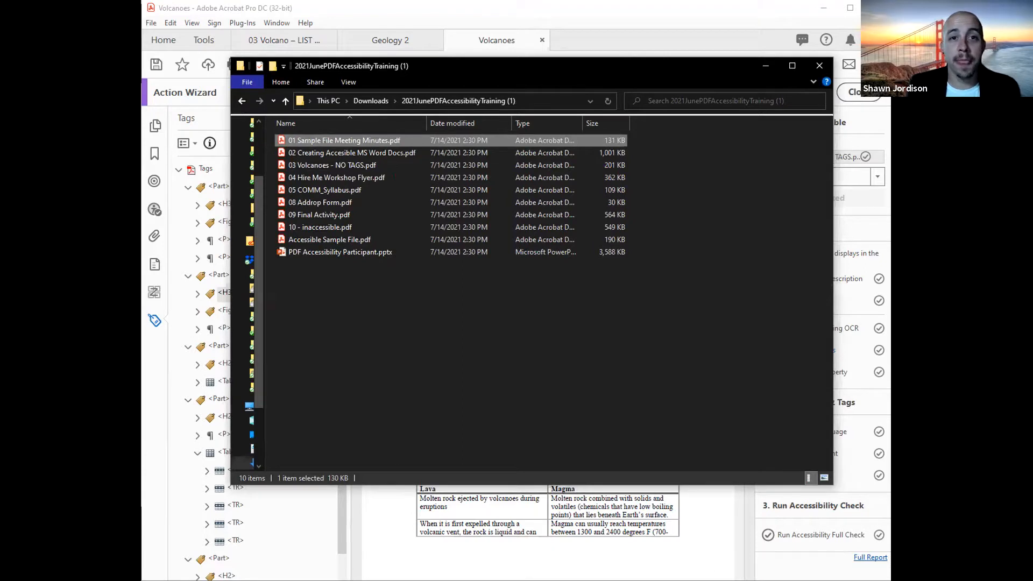
{"action": "key", "text": "alt+Tab"}
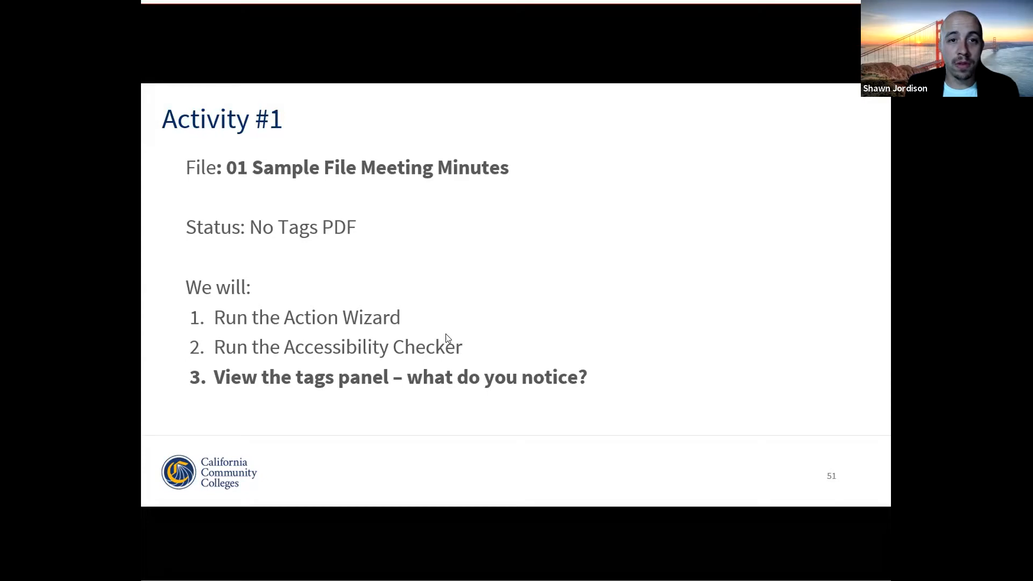
{"action": "key", "text": "alt+Tab"}
{"action": "scroll", "coordinate": [186, 427], "scroll_direction": "down", "scroll_amount": 10}
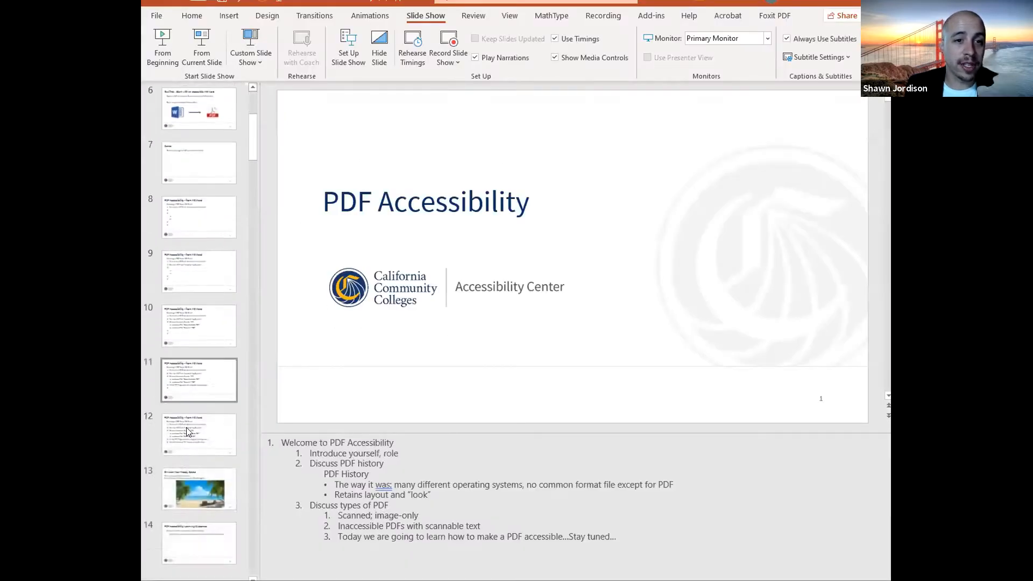
{"action": "left_click", "coordinate": [206, 385]}
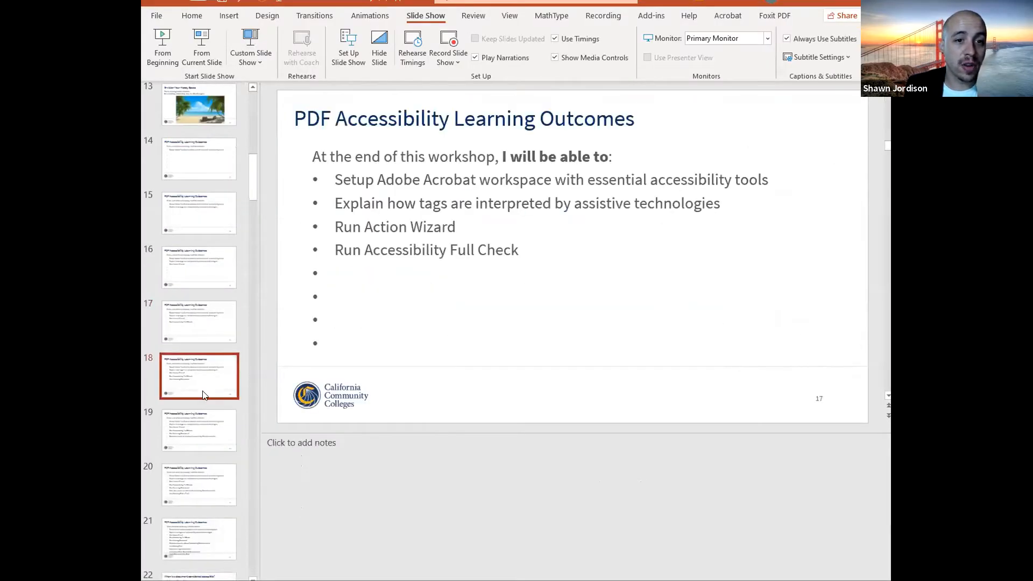
{"action": "left_click", "coordinate": [200, 411]}
{"action": "scroll", "coordinate": [198, 459], "scroll_direction": "down", "scroll_amount": 10}
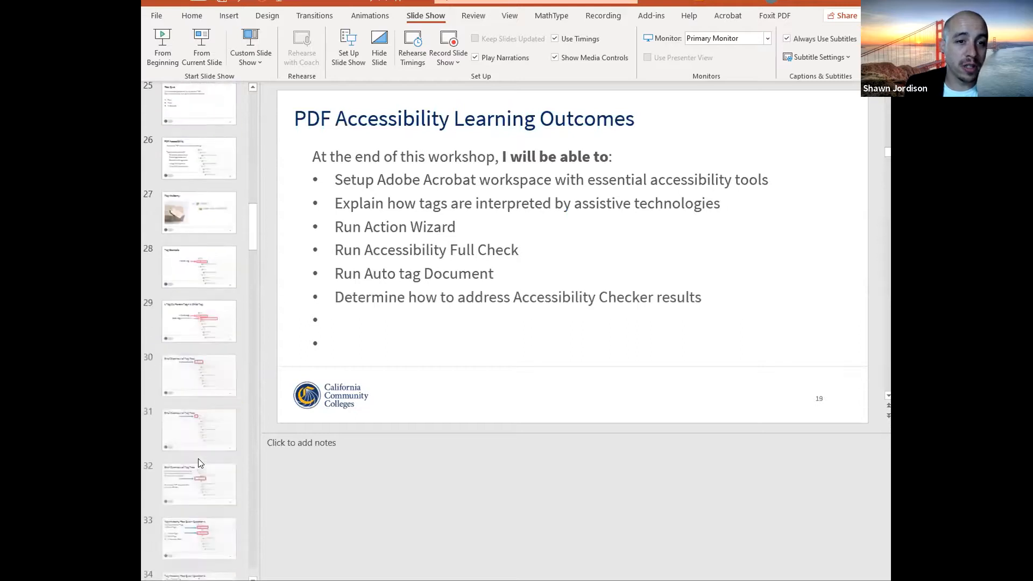
{"action": "scroll", "coordinate": [201, 462], "scroll_direction": "down", "scroll_amount": 10}
{"action": "left_click", "coordinate": [199, 356]}
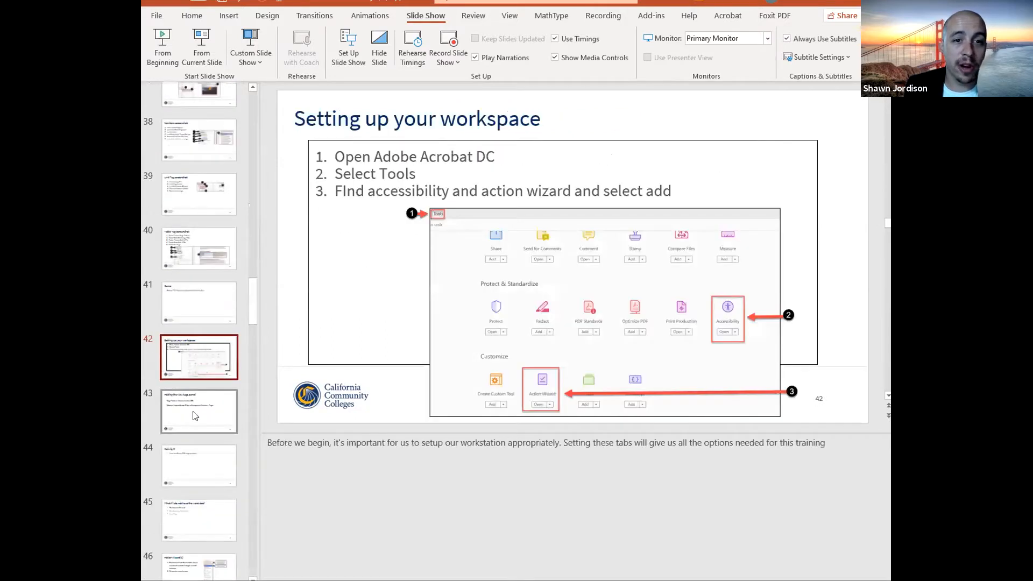
{"action": "left_click", "coordinate": [194, 416]}
{"action": "scroll", "coordinate": [194, 415], "scroll_direction": "down", "scroll_amount": 7}
{"action": "left_click", "coordinate": [201, 373]}
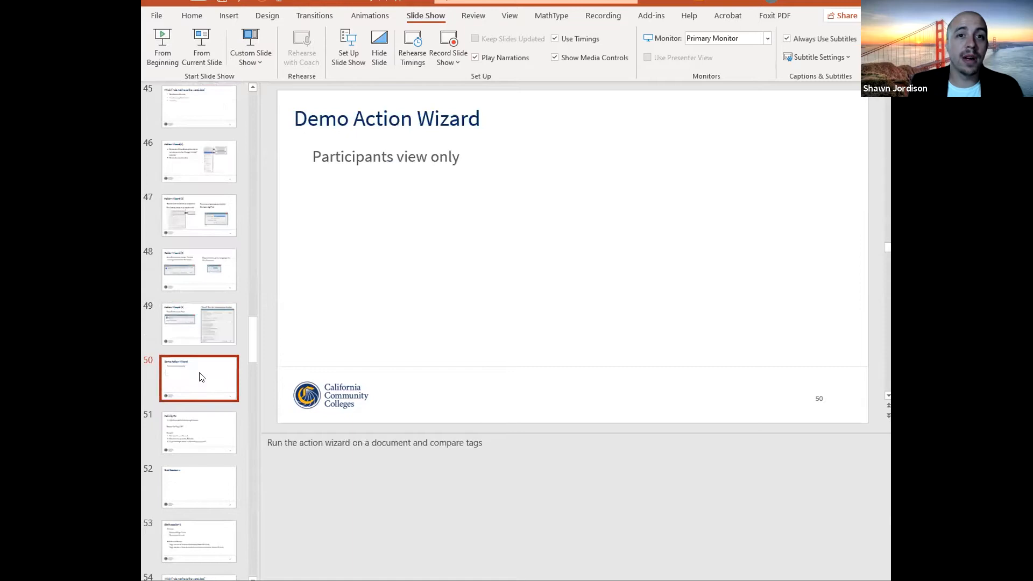
{"action": "key", "text": "Down"}
Step: Select the three numbered tasks under "We will" on the Activity #1 slide and return to File Explorer
{"action": "left_click", "coordinate": [574, 293]}
{"action": "left_click_drag", "start_coordinate": [633, 321], "coordinate": [337, 278]}
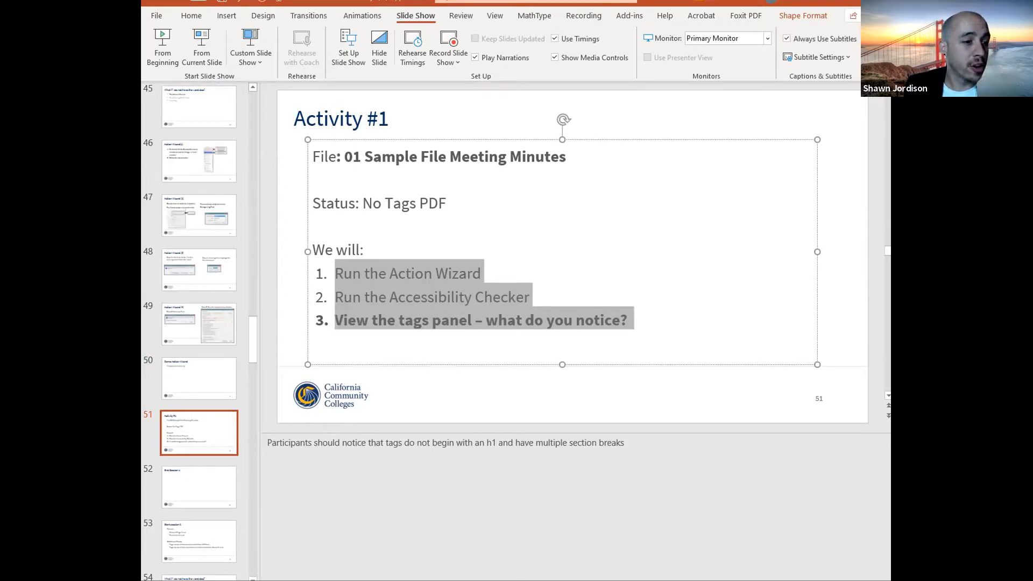
{"action": "key", "text": "alt+Tab"}
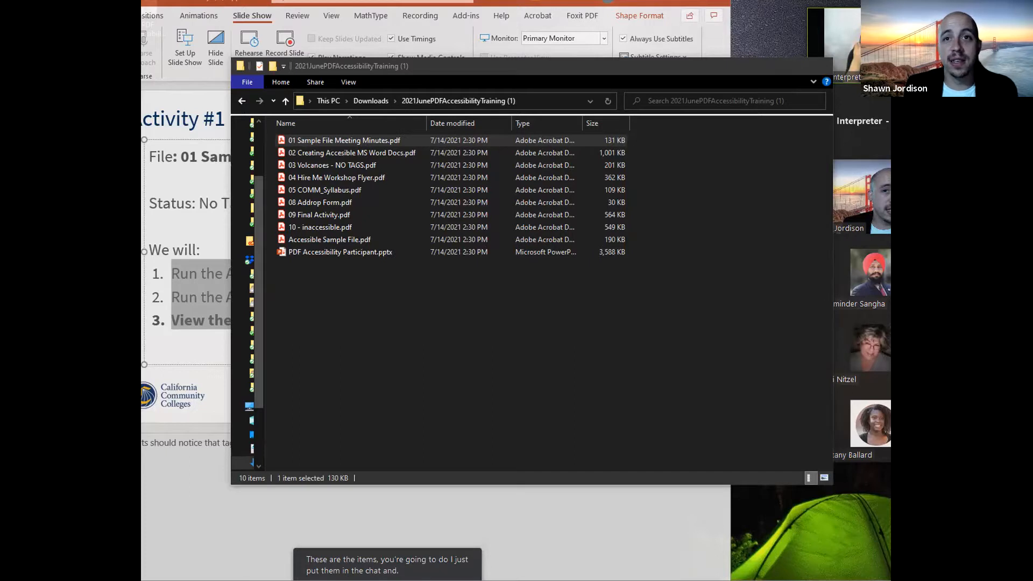
Step: Open 01 Sample File Meeting Minutes.pdf in Acrobat, skim its pages and bring up the Action Wizard
{"action": "key", "text": "Return"}
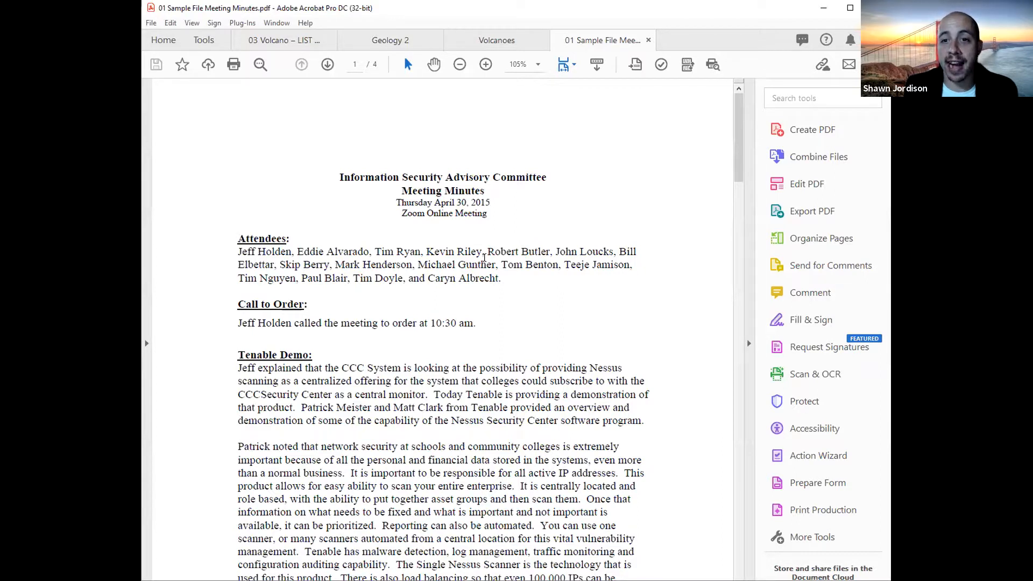
{"action": "scroll", "coordinate": [511, 280], "scroll_direction": "down", "scroll_amount": 20}
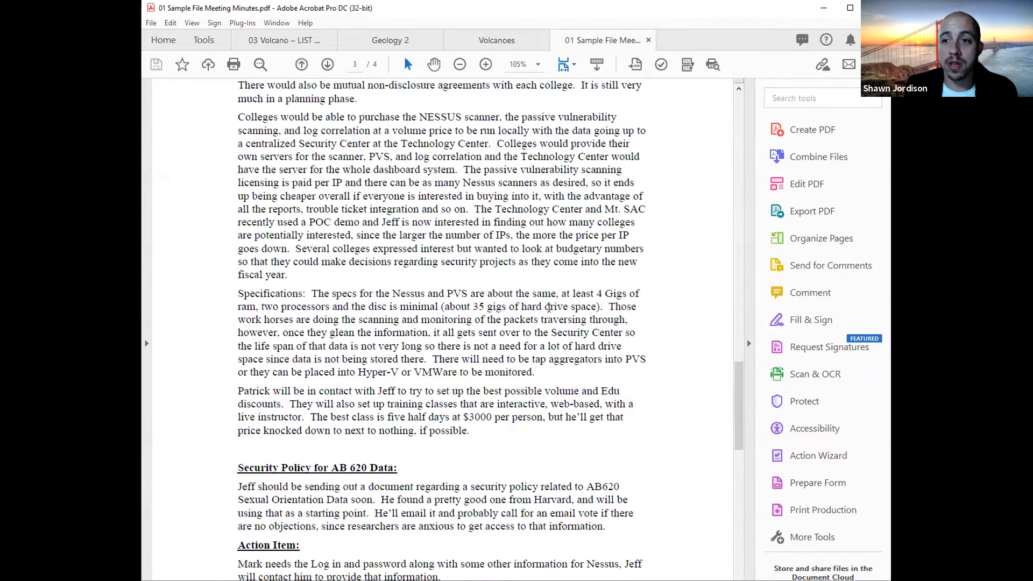
{"action": "scroll", "coordinate": [544, 304], "scroll_direction": "up", "scroll_amount": 5}
{"action": "scroll", "coordinate": [544, 304], "scroll_direction": "up", "scroll_amount": 9}
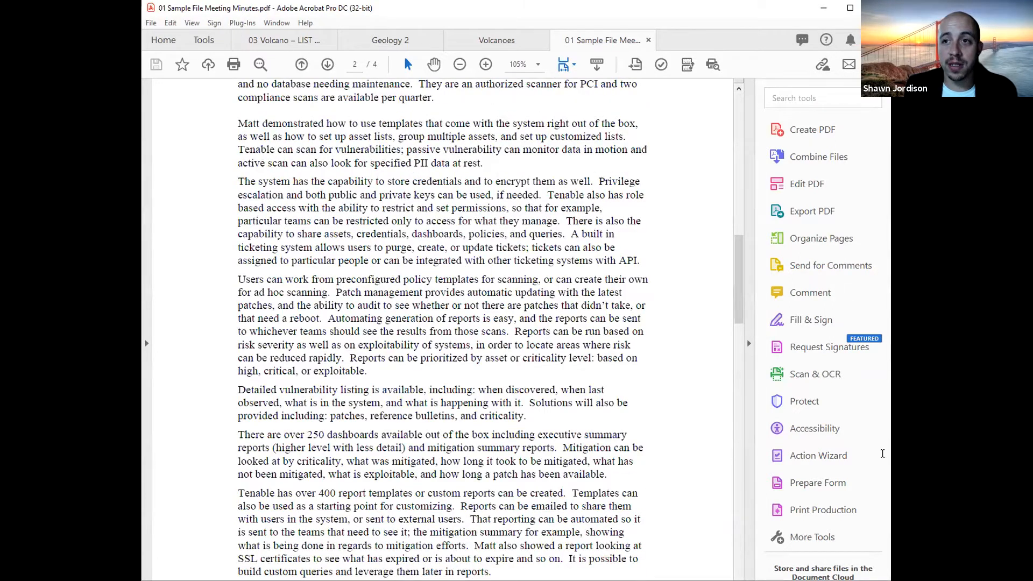
{"action": "left_click", "coordinate": [878, 454]}
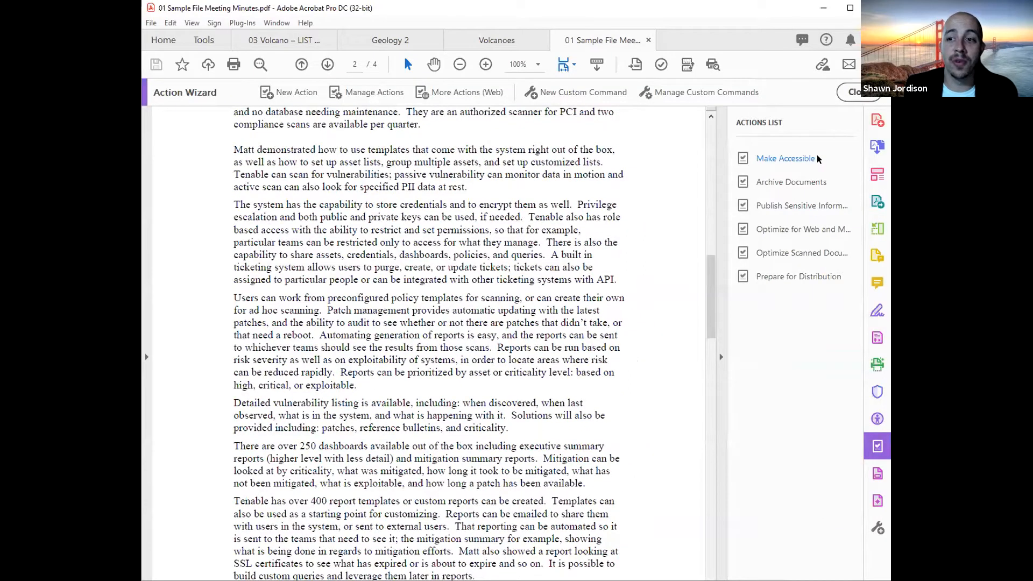
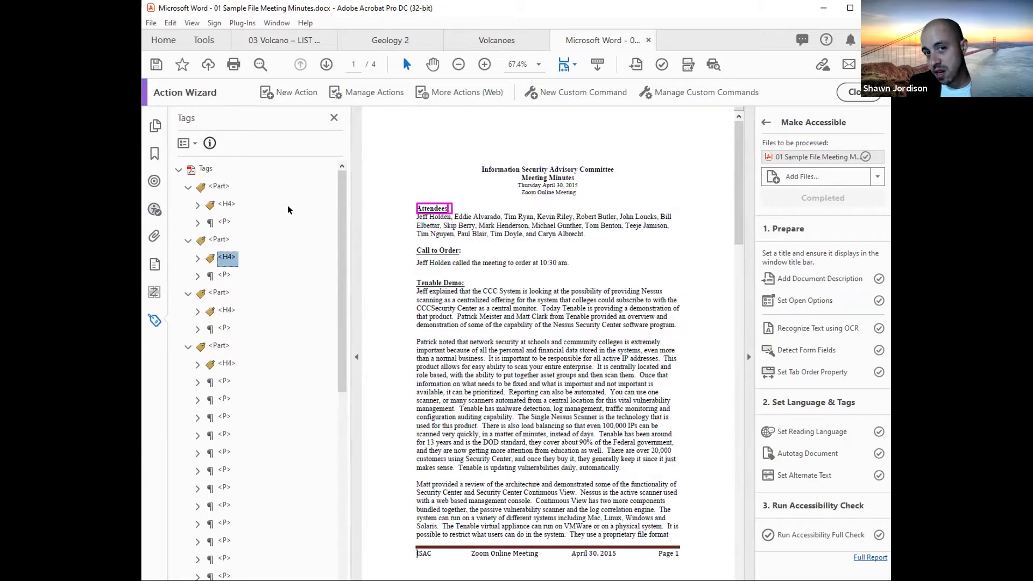
Step: Step through the autogenerated tags from the Attendees heading to the Part tag of the Tenable Demo section
{"action": "key", "text": "Up"}
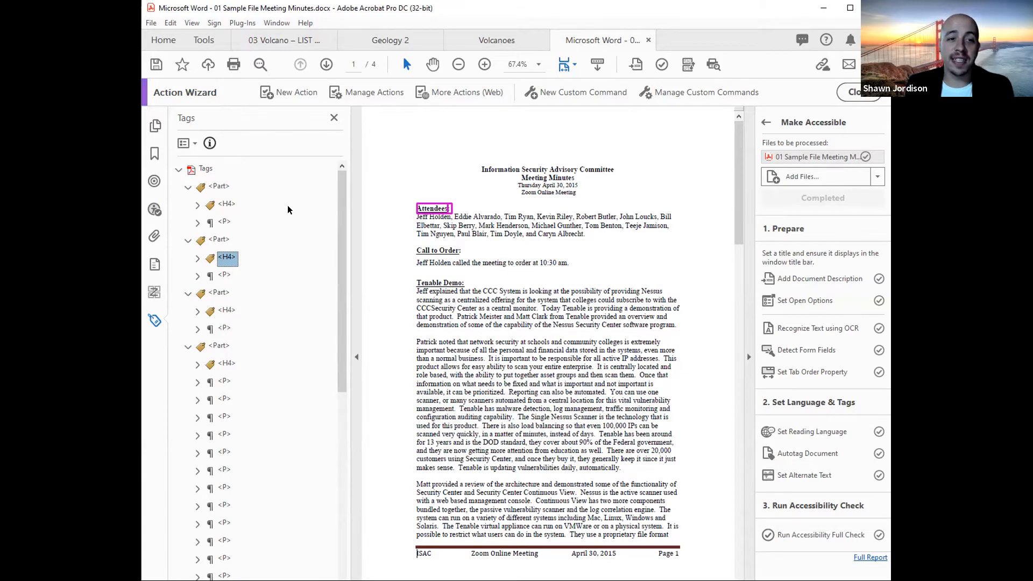
{"action": "key", "text": "Down"}
{"action": "key", "text": "Down"}
{"action": "key", "text": "Down"}
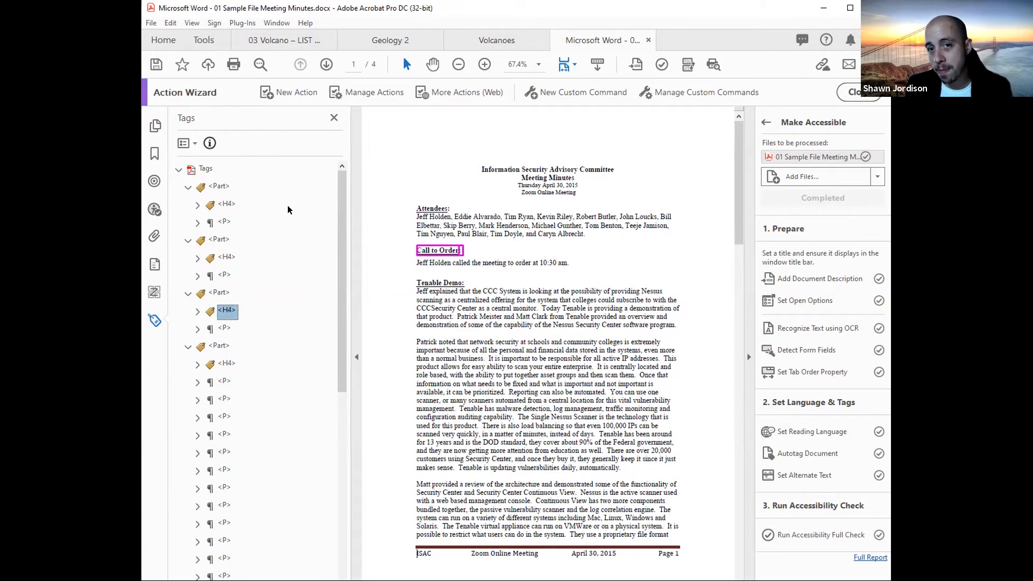
{"action": "key", "text": "Down"}
{"action": "key", "text": "Down"}
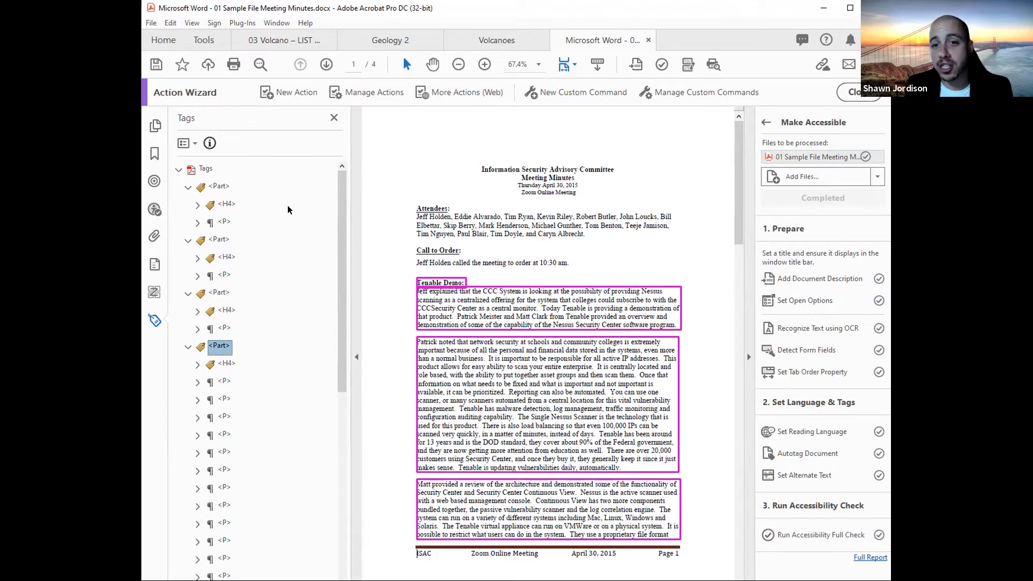
Step: Examine the heading and paragraph tags of the Tenable Demo section against the text they cover
{"action": "key", "text": "Down"}
{"action": "key", "text": "Down"}
{"action": "key", "text": "Down"}
{"action": "key", "text": "Down"}
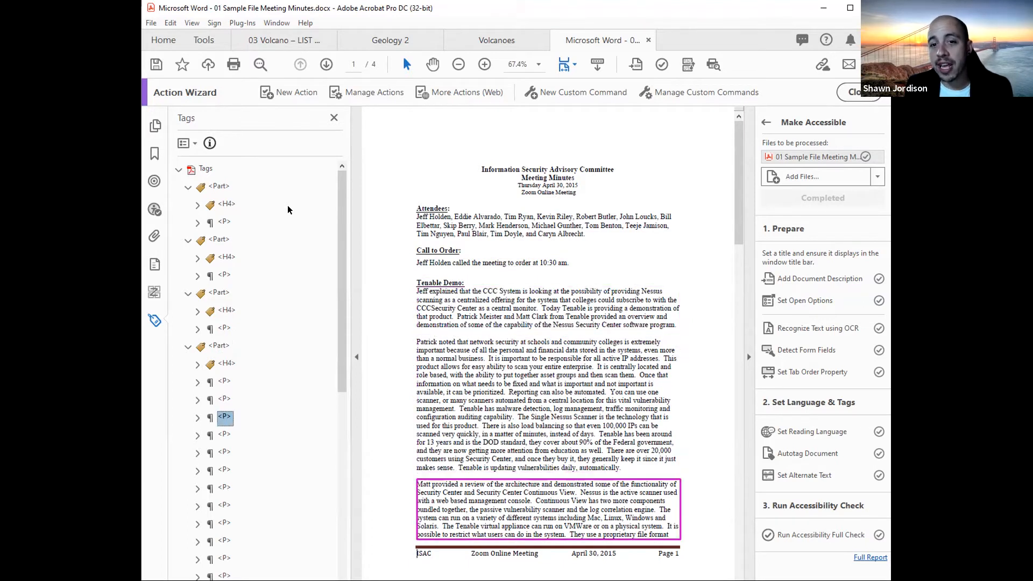
{"action": "key", "text": "Down"}
{"action": "key", "text": "Down"}
{"action": "key", "text": "Down"}
{"action": "key", "text": "Down"}
{"action": "key", "text": "Down"}
{"action": "key", "text": "Down"}
{"action": "key", "text": "Down"}
{"action": "key", "text": "Down"}
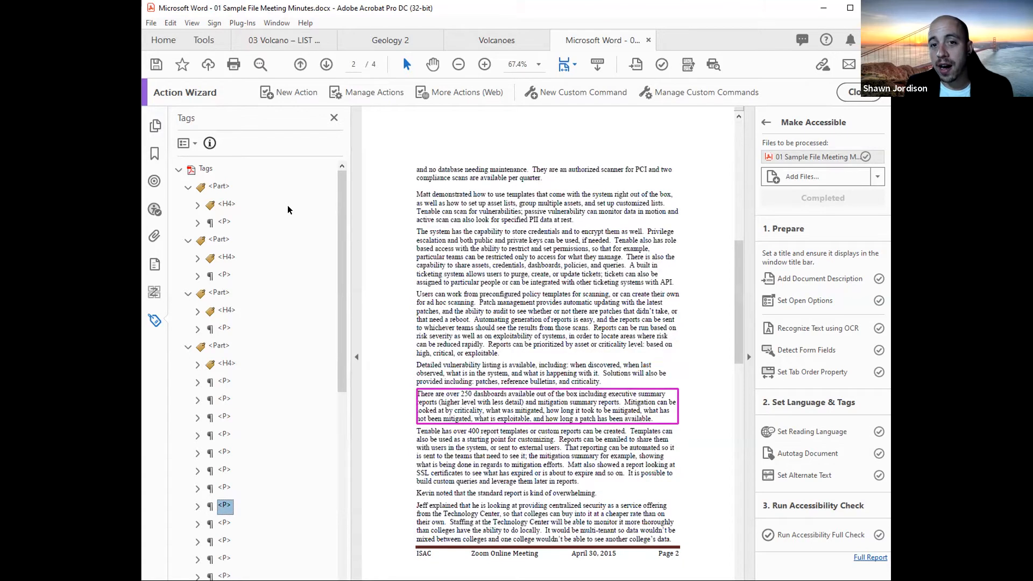
{"action": "key", "text": "Down"}
{"action": "key", "text": "Down"}
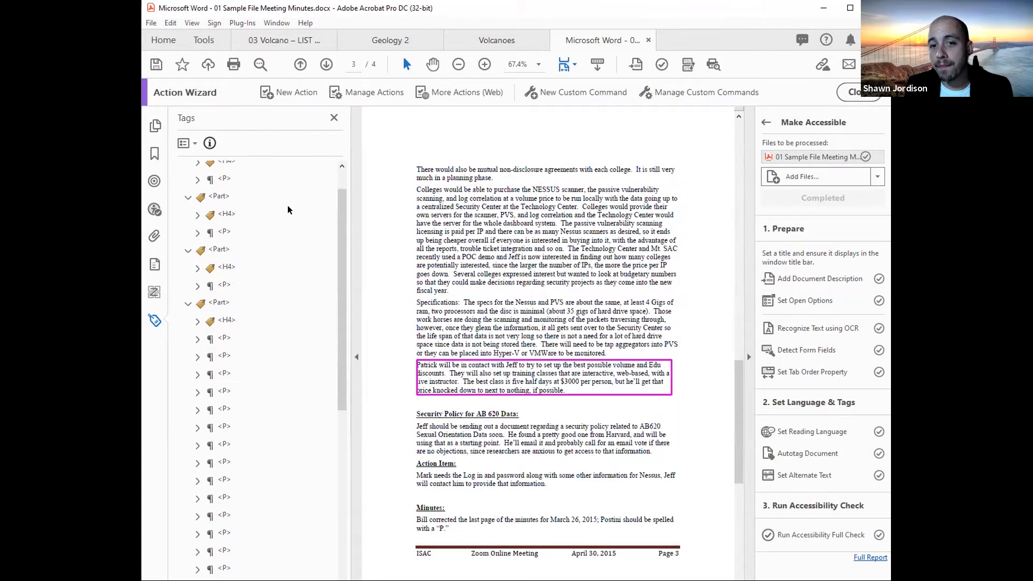
Step: Step through the remaining tags from the Security Policy for AB 620 Data section to the Next Meeting paragraph
{"action": "key", "text": "Down"}
{"action": "key", "text": "Down"}
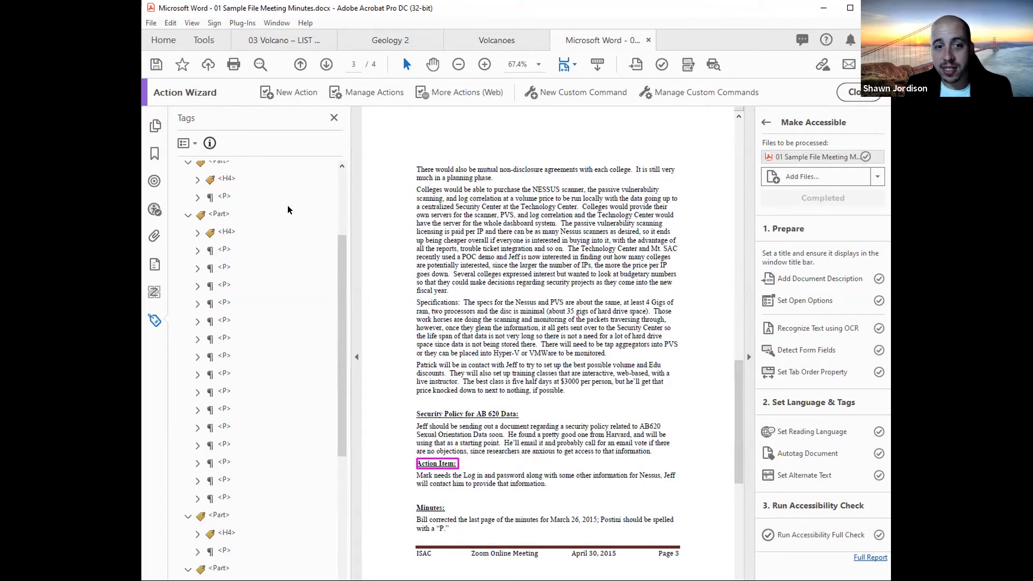
{"action": "key", "text": "Down"}
{"action": "key", "text": "Down"}
{"action": "key", "text": "Down"}
{"action": "key", "text": "Down"}
{"action": "key", "text": "Down"}
{"action": "key", "text": "Down"}
{"action": "key", "text": "Down"}
{"action": "key", "text": "Down"}
{"action": "key", "text": "Down"}
{"action": "key", "text": "Down"}
{"action": "key", "text": "Down"}
{"action": "key", "text": "Down"}
{"action": "key", "text": "Up"}
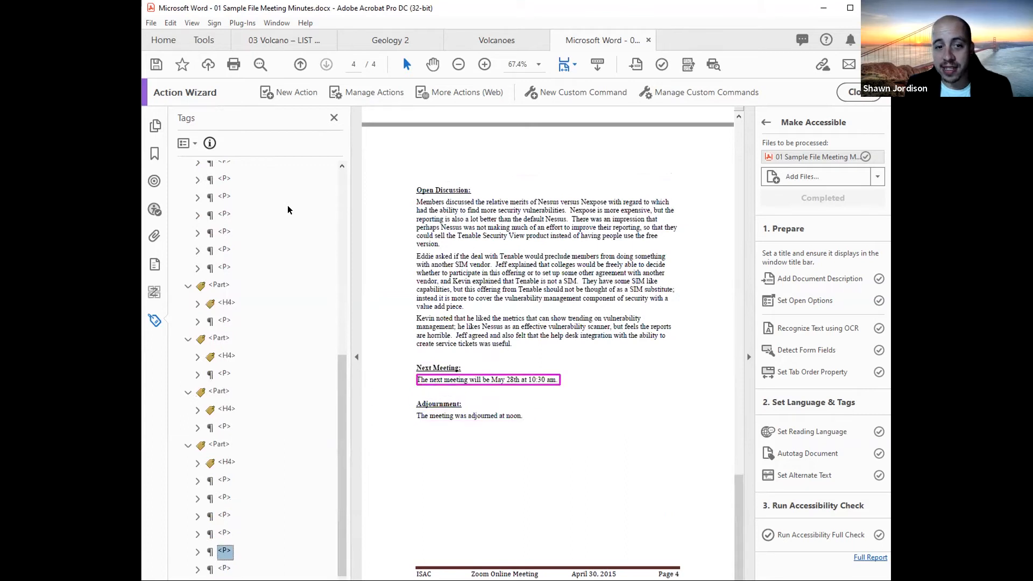
Step: Step back up through the tags from the Next Meeting paragraph to the Part tag of the Minutes section
{"action": "key", "text": "Up"}
{"action": "key", "text": "Up"}
{"action": "key", "text": "Up"}
{"action": "key", "text": "Up"}
{"action": "key", "text": "Up"}
{"action": "key", "text": "Up"}
{"action": "key", "text": "Up"}
{"action": "key", "text": "Up"}
{"action": "key", "text": "Up"}
{"action": "key", "text": "Up"}
{"action": "key", "text": "Up"}
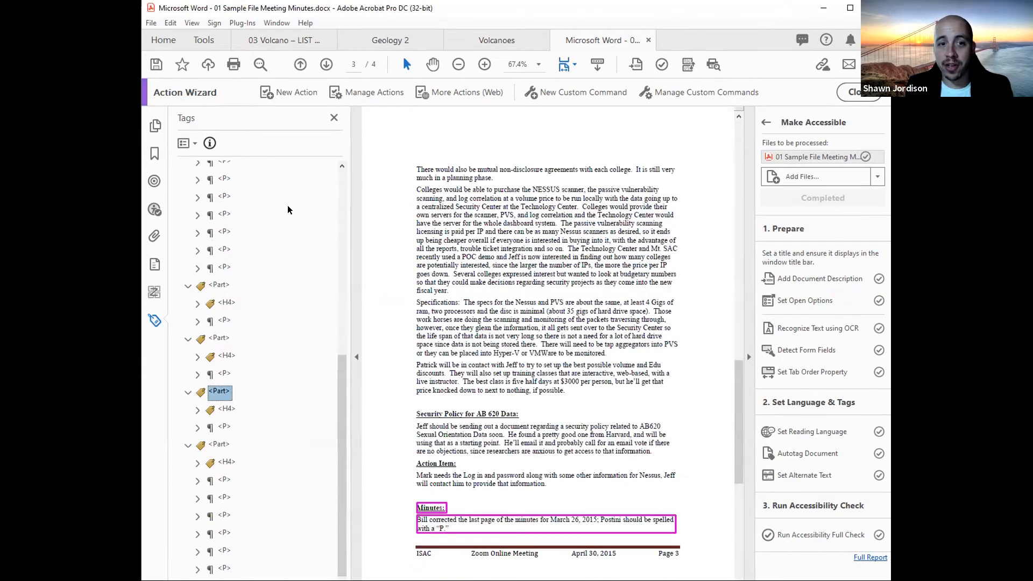
Step: Continue back up the tag tree to the Part tag of the Attendees section
{"action": "key", "text": "Up"}
{"action": "key", "text": "Up"}
{"action": "key", "text": "Up"}
{"action": "key", "text": "Up"}
{"action": "key", "text": "Up"}
{"action": "key", "text": "Up"}
{"action": "key", "text": "Up"}
{"action": "key", "text": "Up"}
{"action": "key", "text": "Up"}
{"action": "key", "text": "Up"}
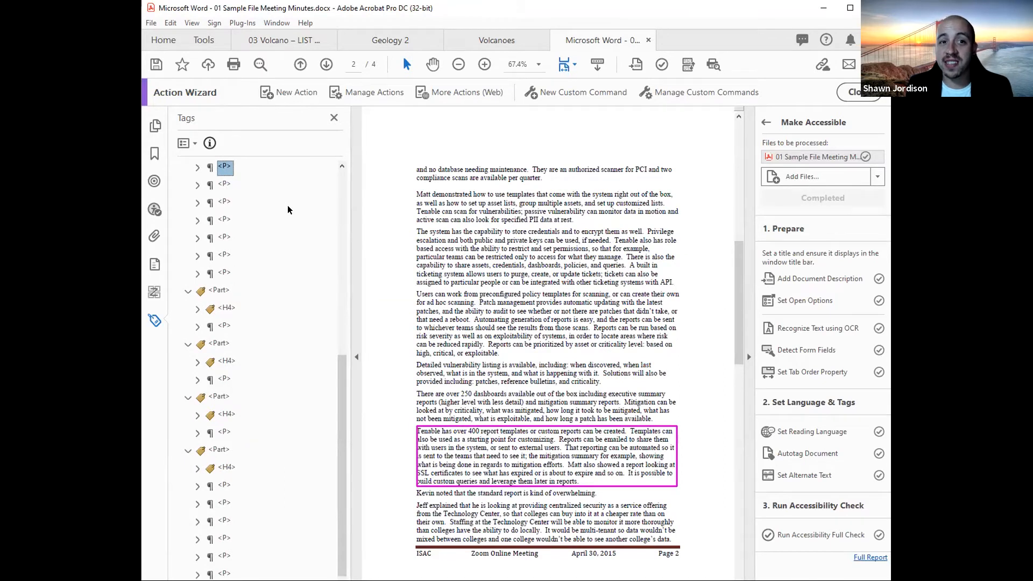
{"action": "key", "text": "Up"}
{"action": "key", "text": "Up"}
{"action": "key", "text": "Up"}
{"action": "key", "text": "Up"}
{"action": "key", "text": "Up"}
{"action": "key", "text": "Up"}
{"action": "key", "text": "Up"}
{"action": "key", "text": "Up"}
{"action": "key", "text": "Up"}
{"action": "key", "text": "Up"}
{"action": "key", "text": "Up"}
{"action": "key", "text": "Up"}
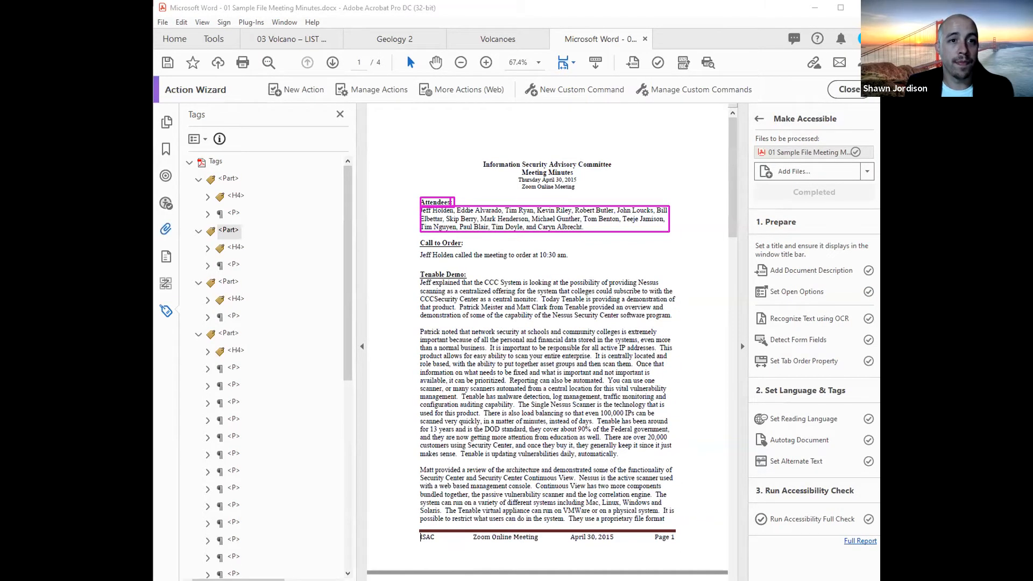
Step: Set the document's zoom level to 150%
{"action": "left_click", "coordinate": [539, 62]}
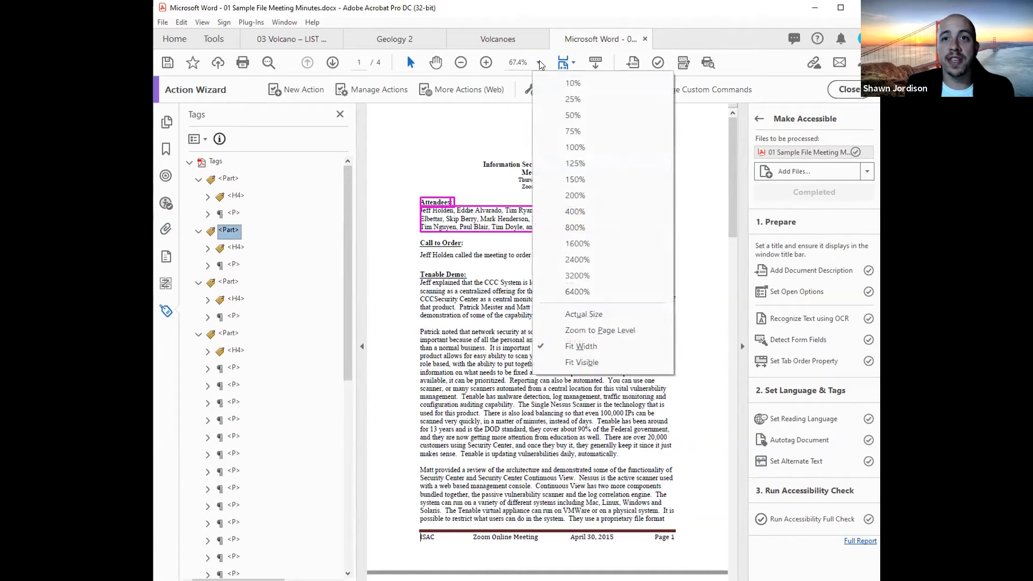
{"action": "left_click", "coordinate": [608, 146]}
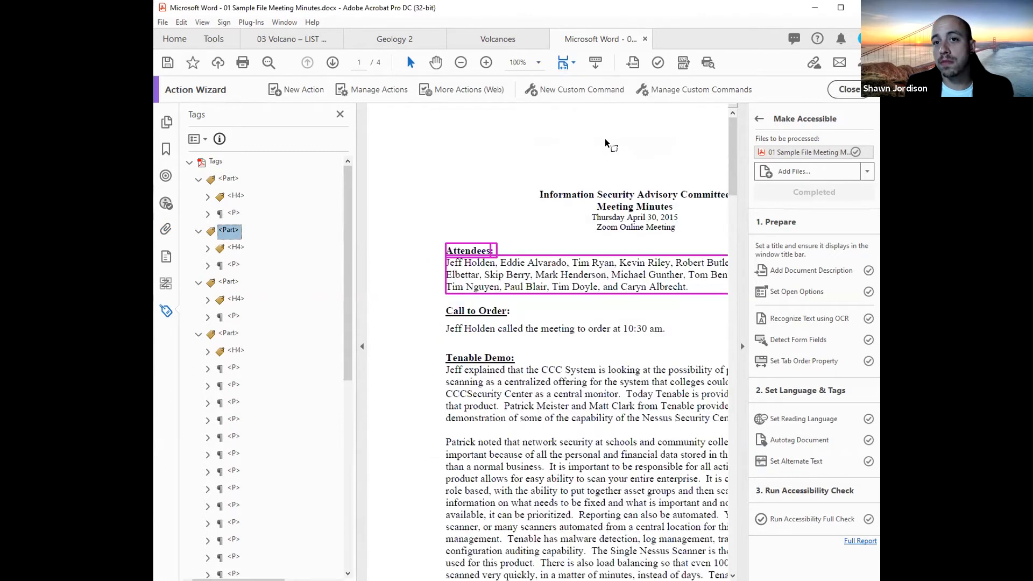
{"action": "left_click", "coordinate": [537, 63]}
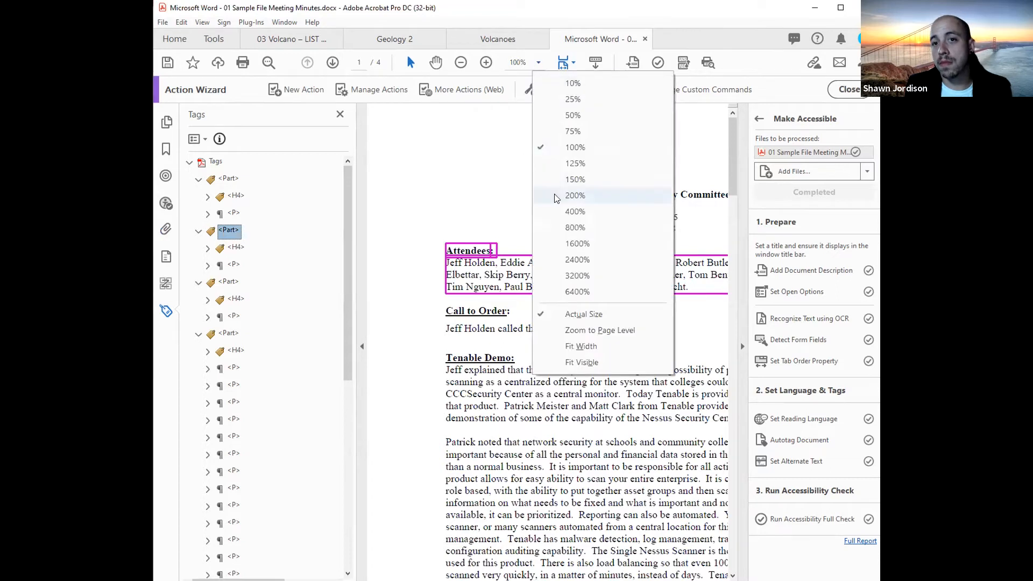
{"action": "left_click", "coordinate": [566, 175]}
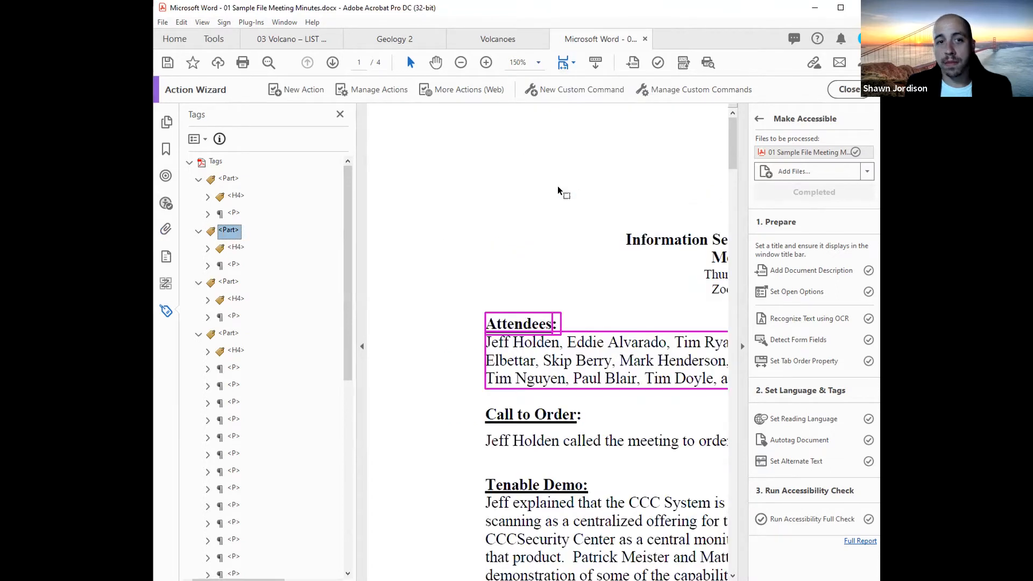
Step: Close the Action Wizard and adjust the width of the Tags pane
{"action": "left_click_drag", "start_coordinate": [355, 140], "coordinate": [328, 140]}
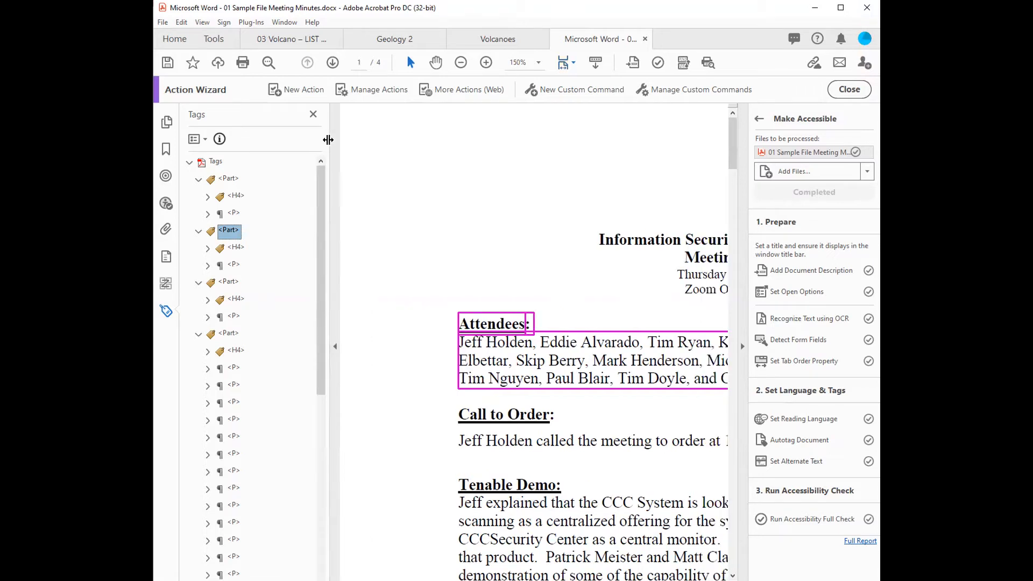
{"action": "left_click", "coordinate": [849, 90]}
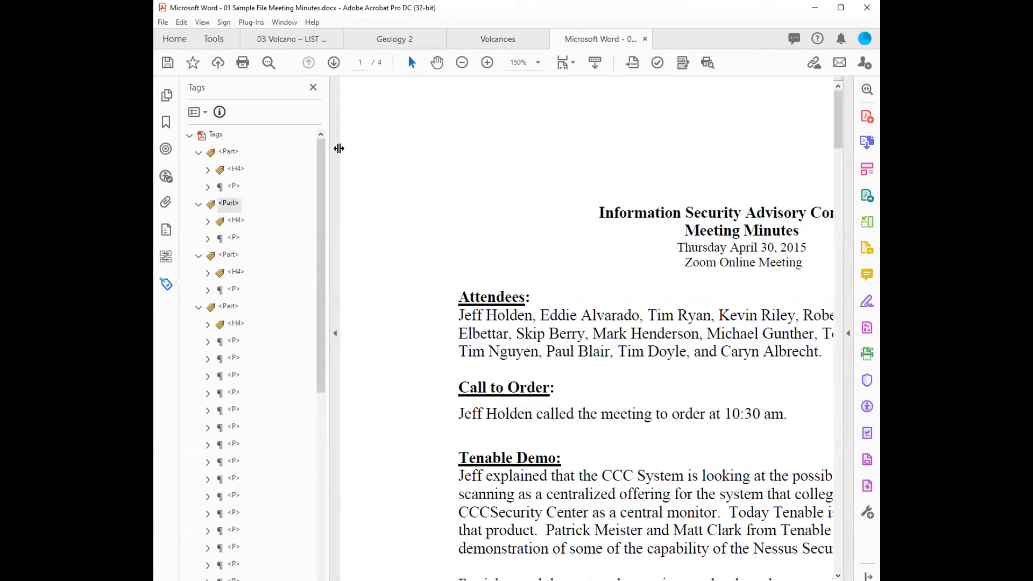
{"action": "left_click_drag", "start_coordinate": [350, 147], "coordinate": [358, 147]}
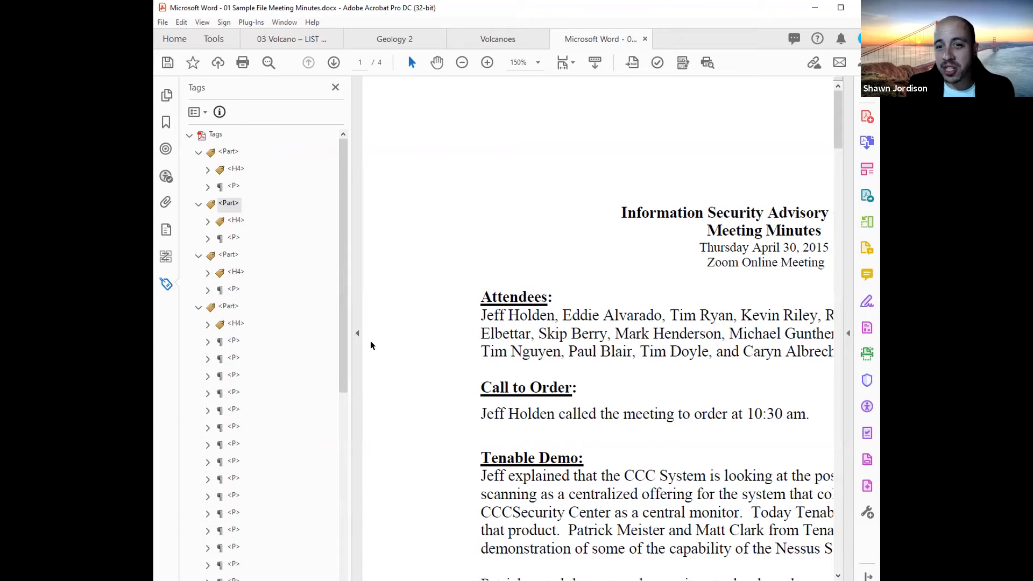
Step: Skim the enlarged pages and select the first H4 tag to examine the Information Security Advisory Committee Meeting Minutes heading
{"action": "scroll", "coordinate": [552, 234], "scroll_direction": "down", "scroll_amount": 15}
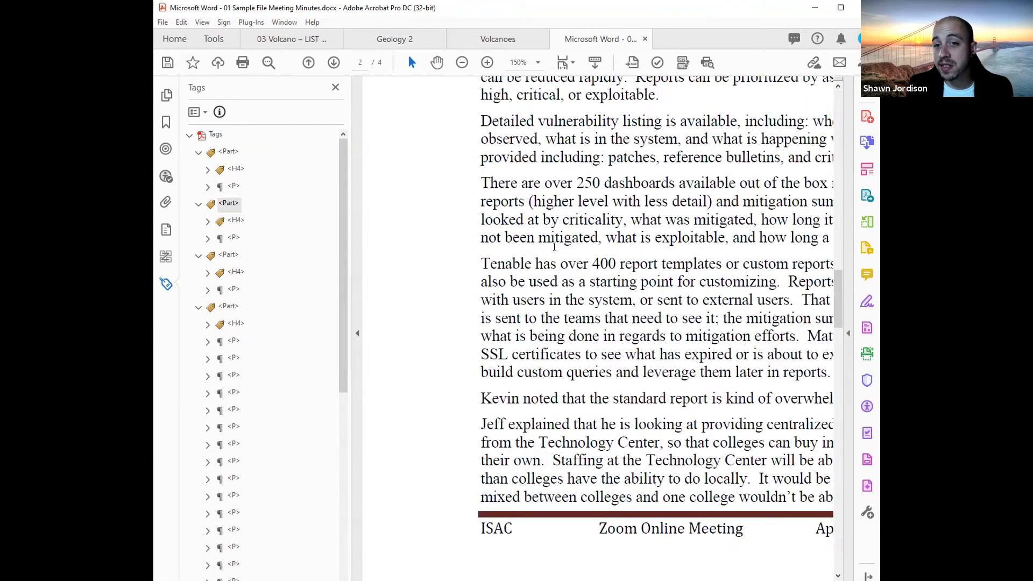
{"action": "scroll", "coordinate": [551, 234], "scroll_direction": "down", "scroll_amount": 10}
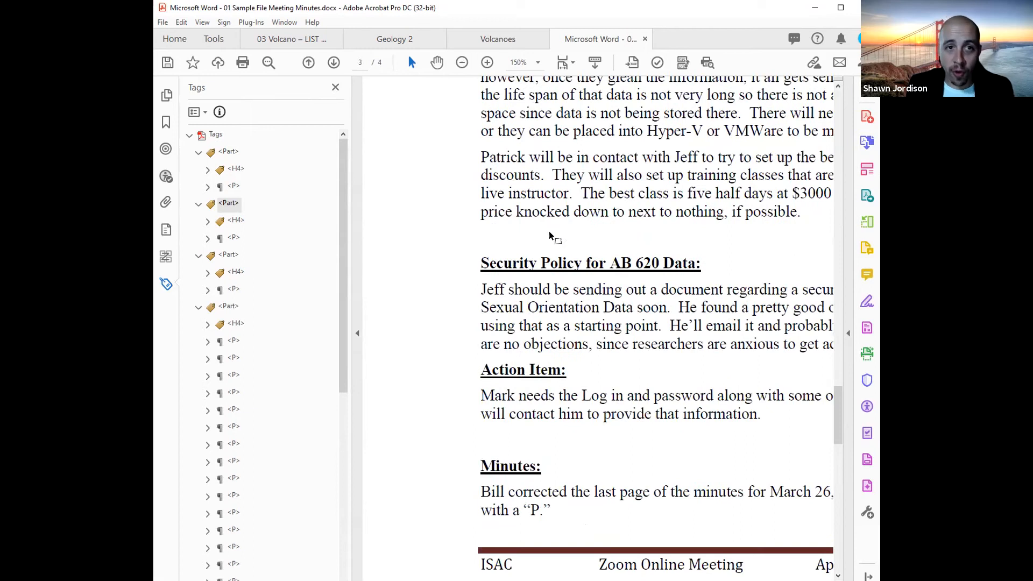
{"action": "left_click", "coordinate": [235, 169]}
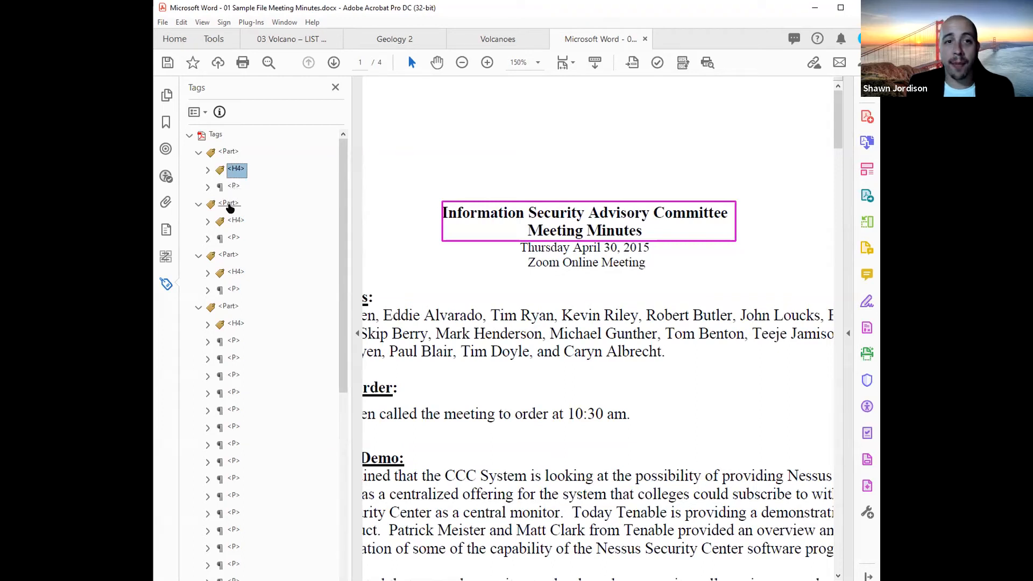
Step: Move the Attendees H4 tag and its paragraph tag into the first Part, directly after the date and location paragraph
{"action": "left_click", "coordinate": [236, 221]}
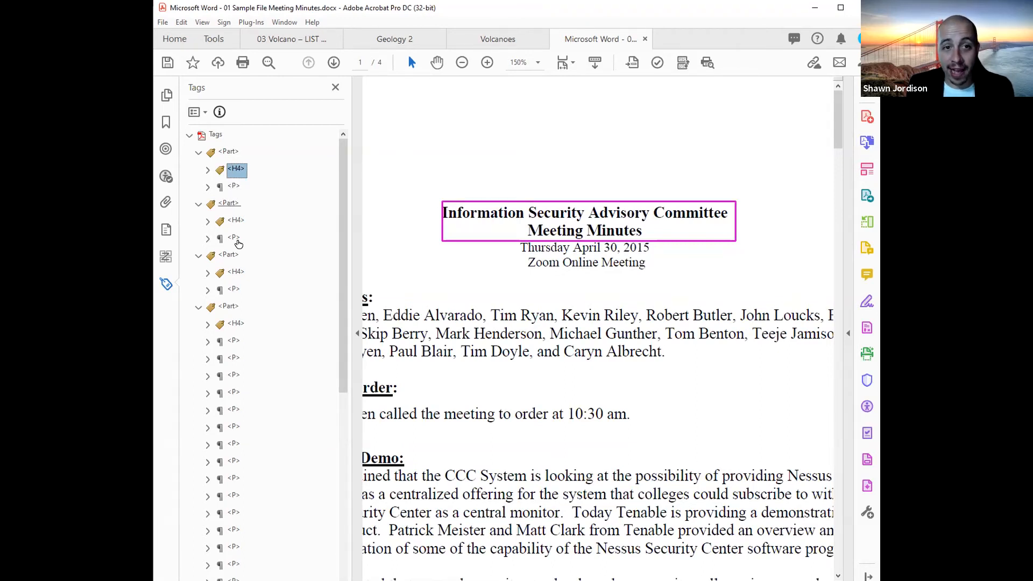
{"action": "left_click", "coordinate": [238, 243], "text": "ctrl"}
{"action": "key", "text": "ctrl+x"}
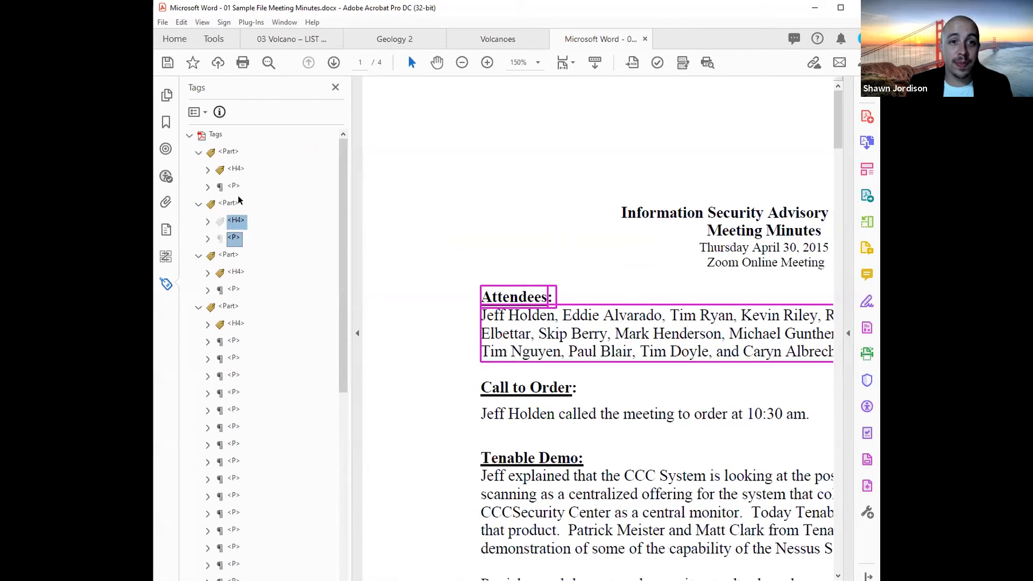
{"action": "left_click", "coordinate": [235, 187]}
{"action": "key", "text": "ctrl+v"}
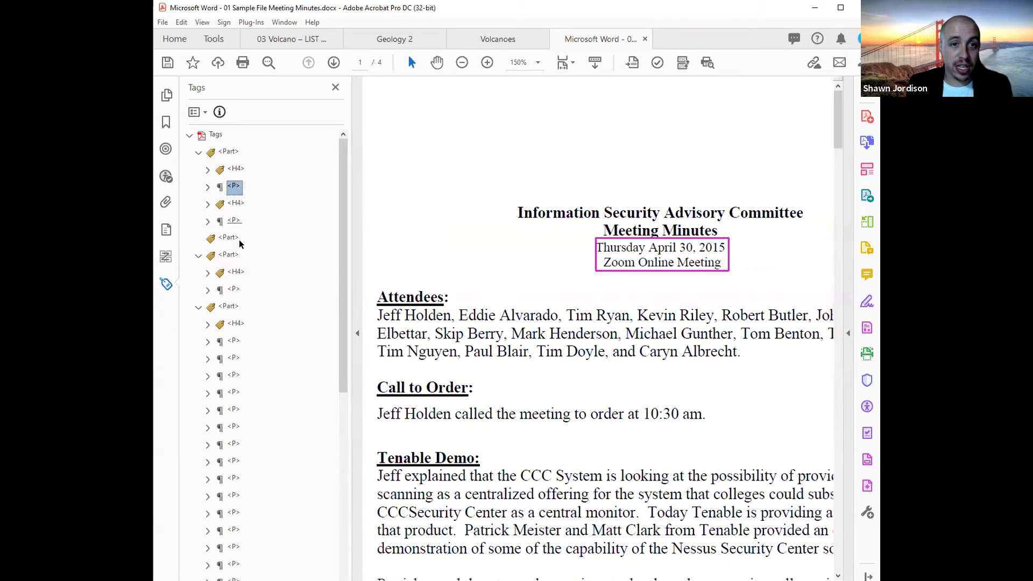
Step: Move the Call to Order H4 tag and its paragraph tag into the first Part, directly after the attendee list paragraph
{"action": "left_click", "coordinate": [235, 271]}
{"action": "left_click", "coordinate": [234, 291], "text": "ctrl"}
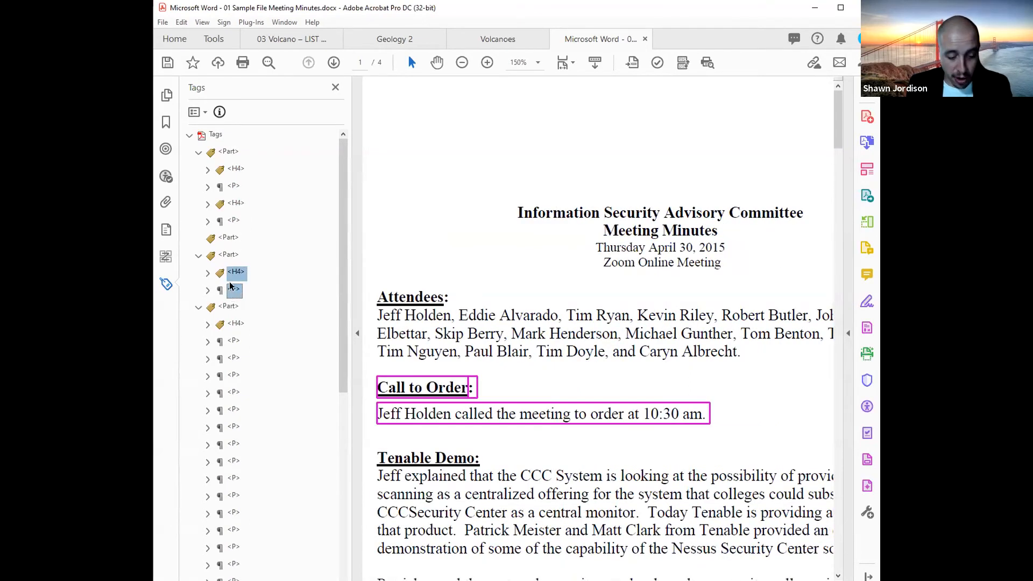
{"action": "key", "text": "ctrl+x"}
{"action": "left_click", "coordinate": [233, 221]}
{"action": "key", "text": "ctrl+v"}
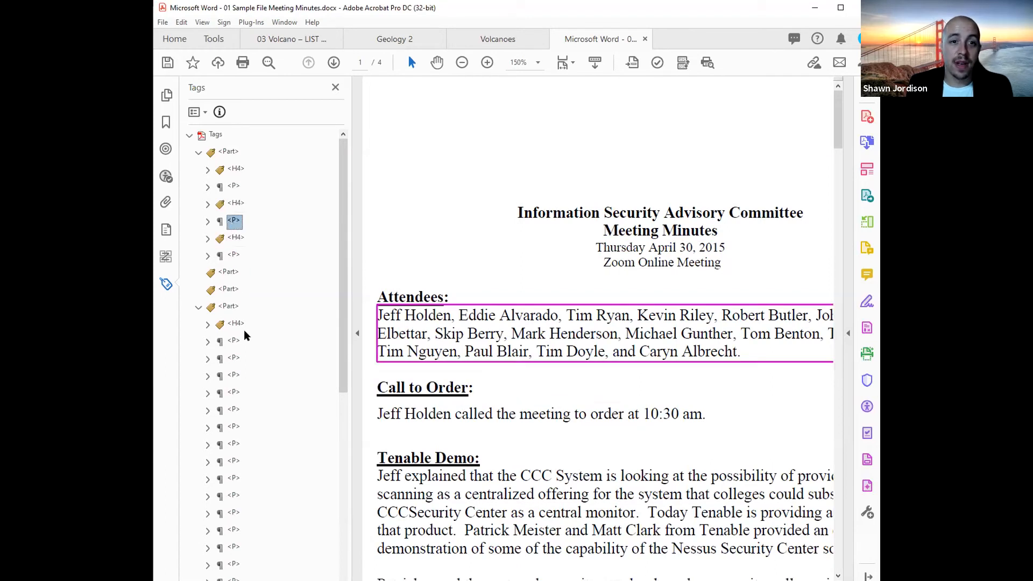
Step: Delete the two empty Part tags that follow the Call to Order paragraph
{"action": "left_click", "coordinate": [234, 272]}
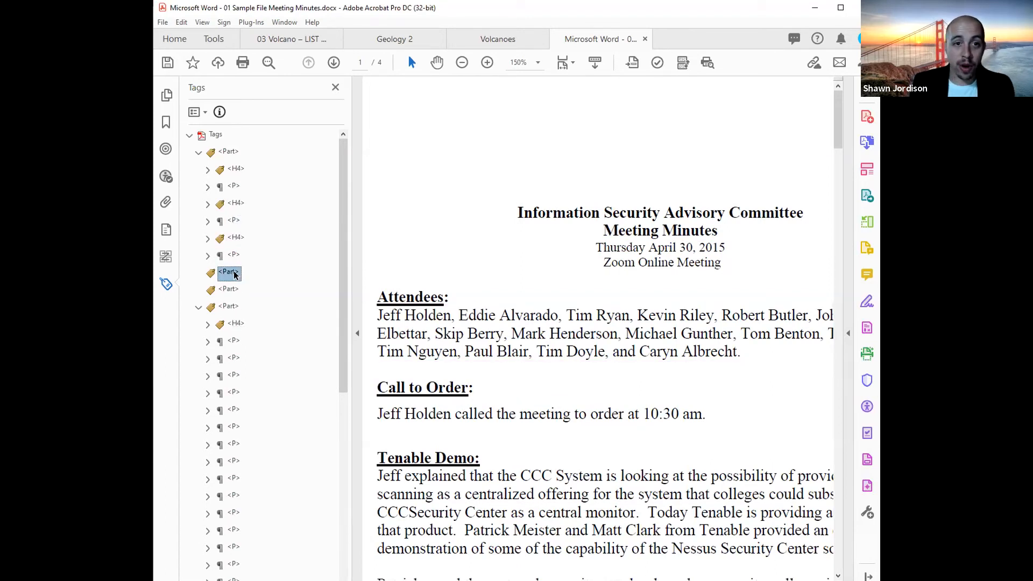
{"action": "key", "text": "Delete"}
{"action": "key", "text": "Delete"}
Step: Move the Tenable Demo H4 tag and all its paragraph tags to the end of the first Part, after the Call to Order paragraph
{"action": "scroll", "coordinate": [269, 274], "scroll_direction": "down", "scroll_amount": 3}
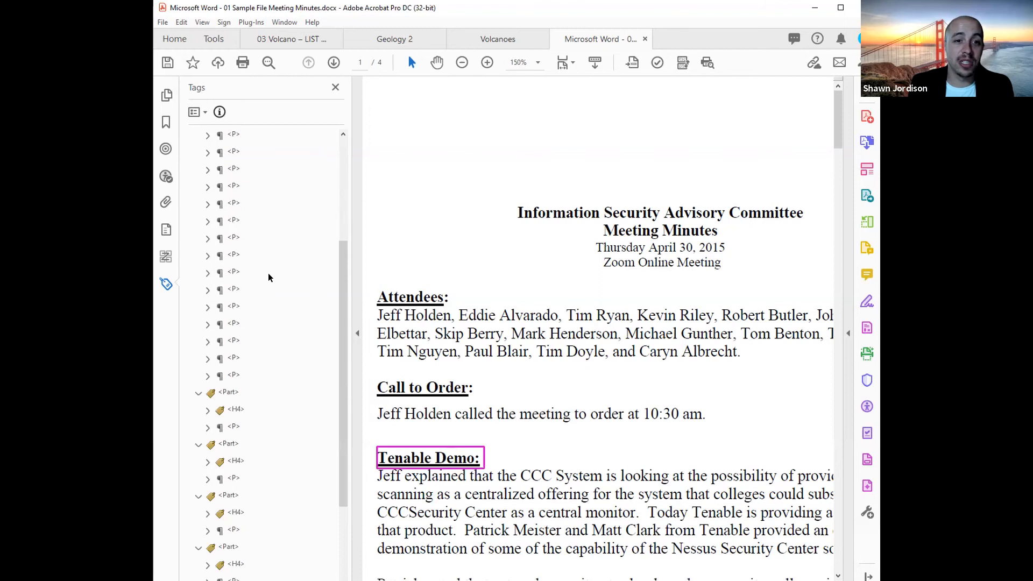
{"action": "scroll", "coordinate": [253, 494], "scroll_direction": "up", "scroll_amount": 4}
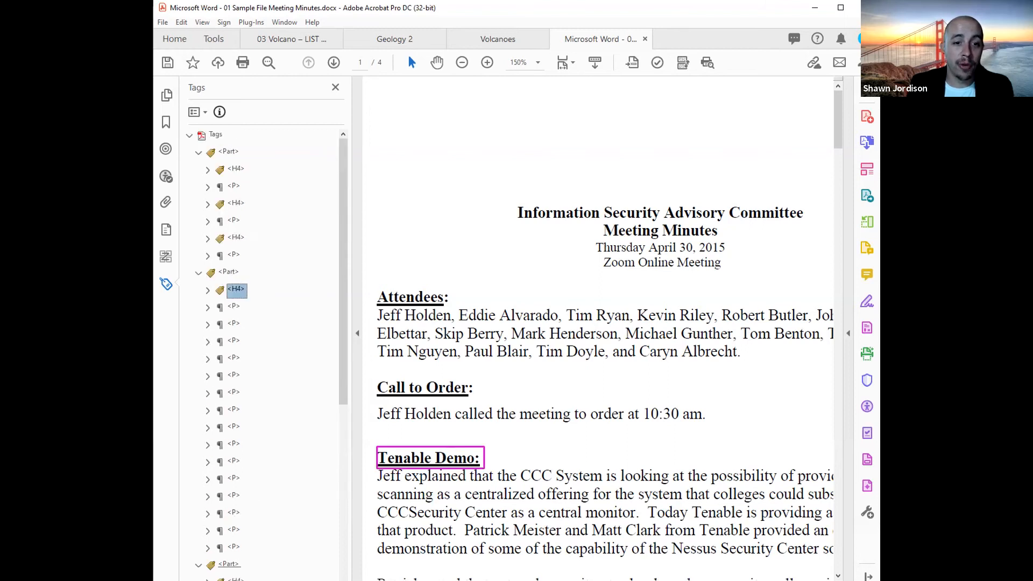
{"action": "left_click", "coordinate": [233, 549], "text": "shift"}
{"action": "left_click_drag", "start_coordinate": [227, 335], "coordinate": [224, 261]}
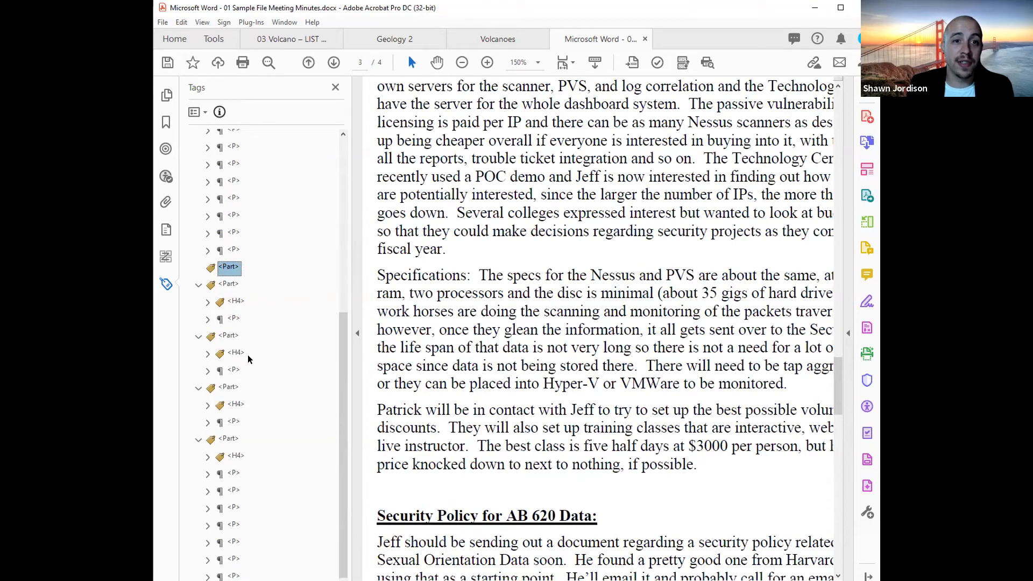
Step: Walk down the tags of the first Part from the top of the tree, checking the reading order into the Tenable Demo paragraphs
{"action": "key", "text": "Home"}
{"action": "key", "text": "Down"}
{"action": "key", "text": "Down"}
{"action": "key", "text": "Down"}
{"action": "key", "text": "Down"}
{"action": "key", "text": "Down"}
{"action": "key", "text": "Down"}
{"action": "key", "text": "Down"}
{"action": "key", "text": "Down"}
{"action": "key", "text": "Down"}
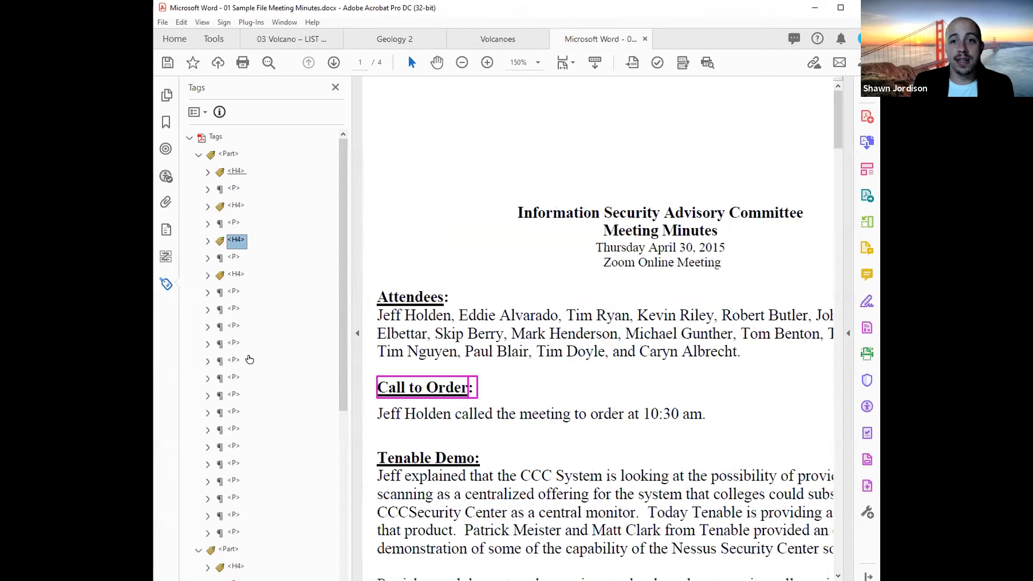
{"action": "key", "text": "Down"}
{"action": "key", "text": "Down"}
{"action": "key", "text": "Down"}
{"action": "key", "text": "Down"}
{"action": "key", "text": "Down"}
{"action": "key", "text": "Down"}
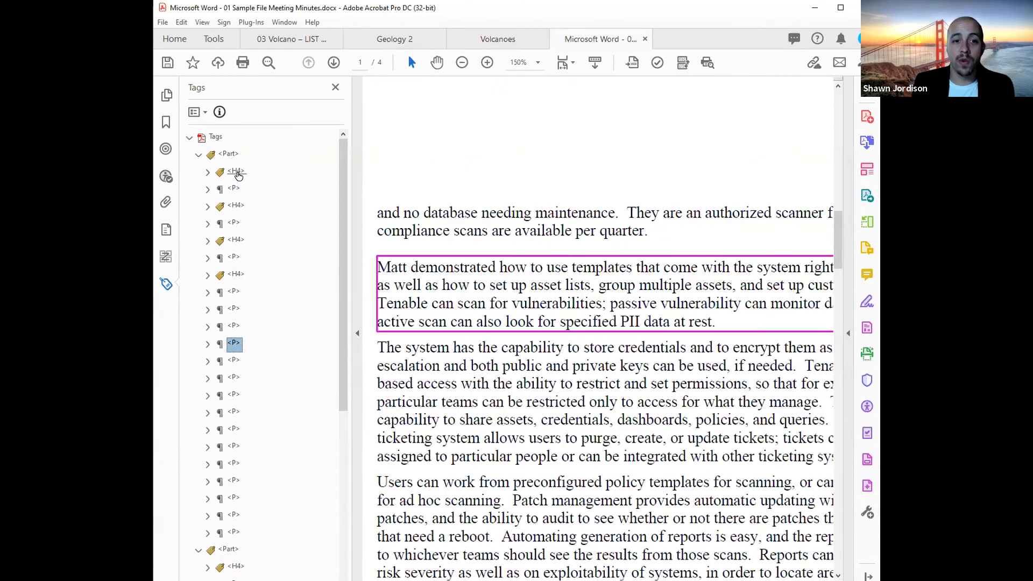
Step: Step back up the tag tree and select the first H4 tag, the Information Security Advisory Committee Meeting Minutes heading
{"action": "key", "text": "Up"}
{"action": "key", "text": "Up"}
{"action": "key", "text": "Up"}
{"action": "key", "text": "Up"}
{"action": "key", "text": "Up"}
{"action": "key", "text": "Up"}
{"action": "key", "text": "Up"}
{"action": "key", "text": "Up"}
{"action": "key", "text": "Up"}
{"action": "key", "text": "Up"}
{"action": "key", "text": "Up"}
{"action": "key", "text": "Up"}
{"action": "key", "text": "Up"}
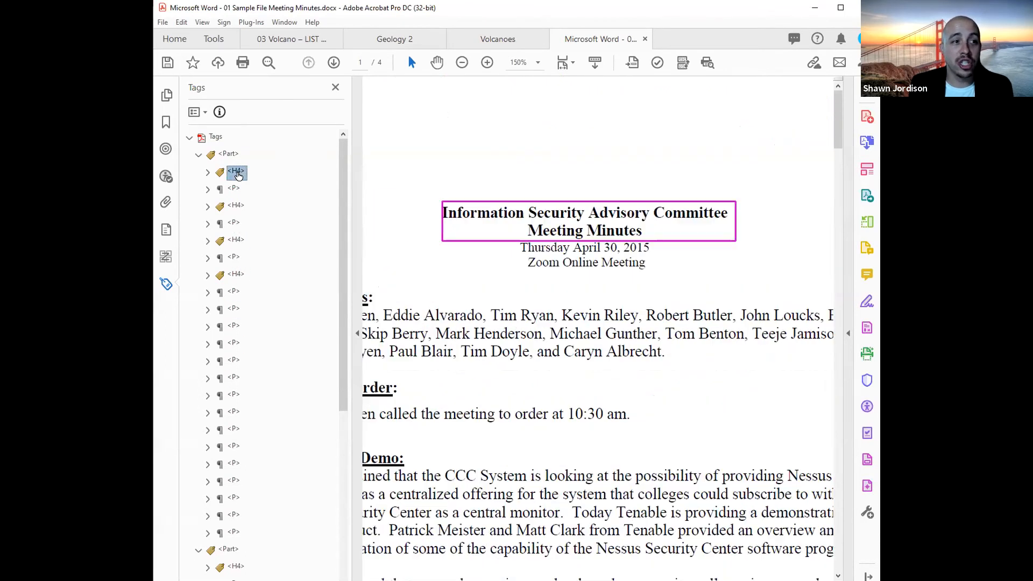
{"action": "key", "text": "Up"}
{"action": "key", "text": "Up"}
{"action": "key", "text": "Down"}
{"action": "key", "text": "Down"}
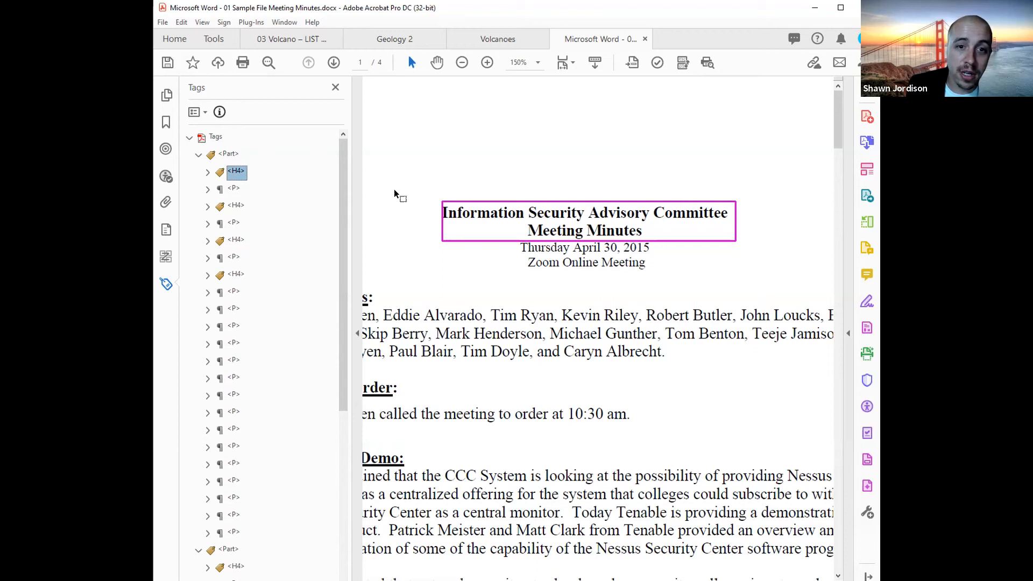
Step: Switch to the PowerPoint presentation and display slide 52, End Session 1
{"action": "key", "text": "alt+Tab"}
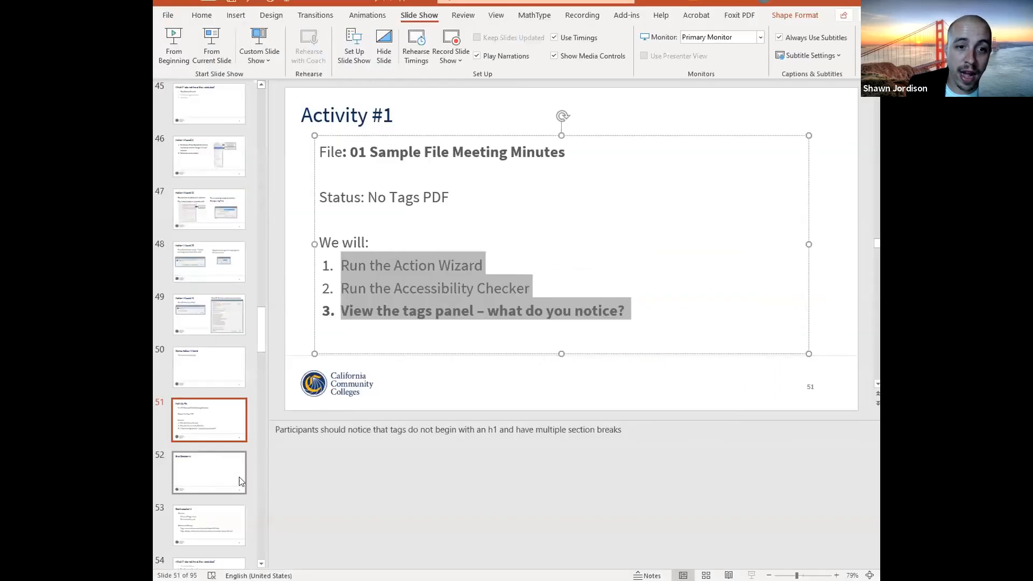
{"action": "left_click", "coordinate": [210, 471]}
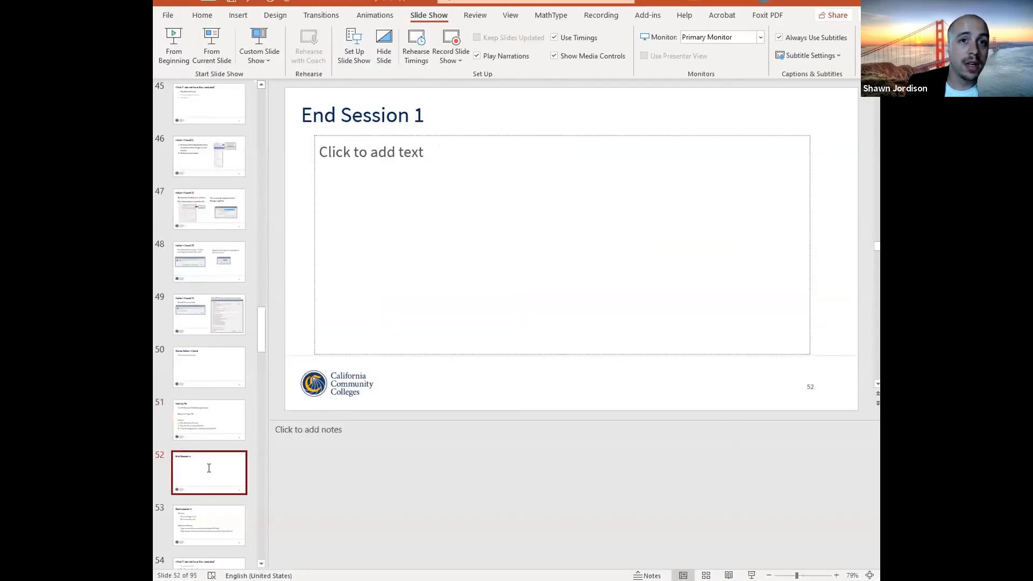